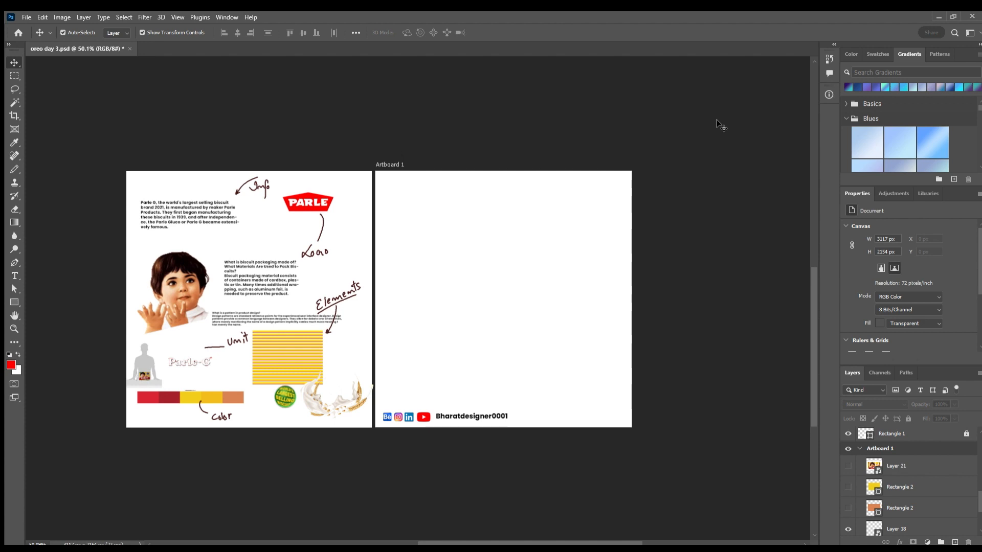
# Show the hidden orange Rectangle 2 layer in Artboard 1
pyautogui.click(190, 272)
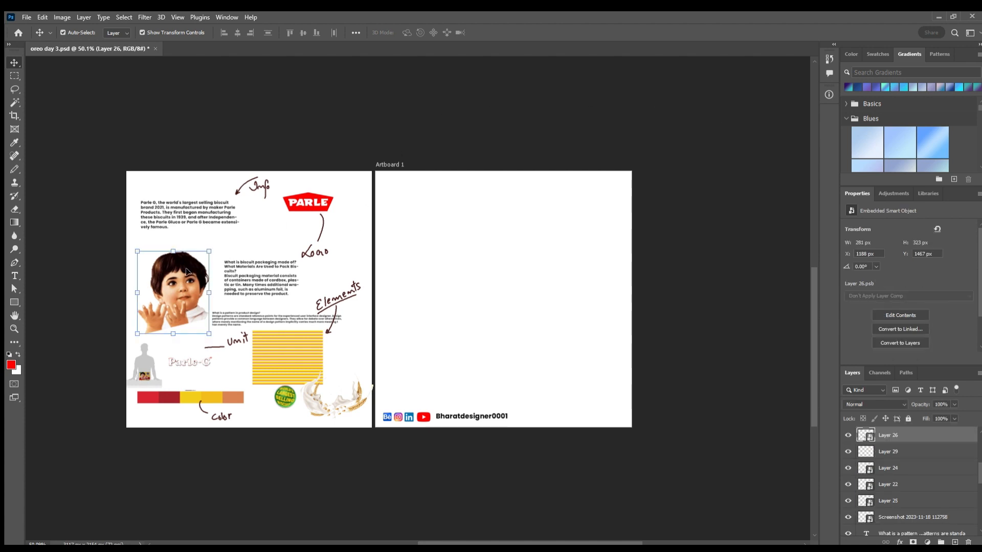
pyautogui.click(311, 100)
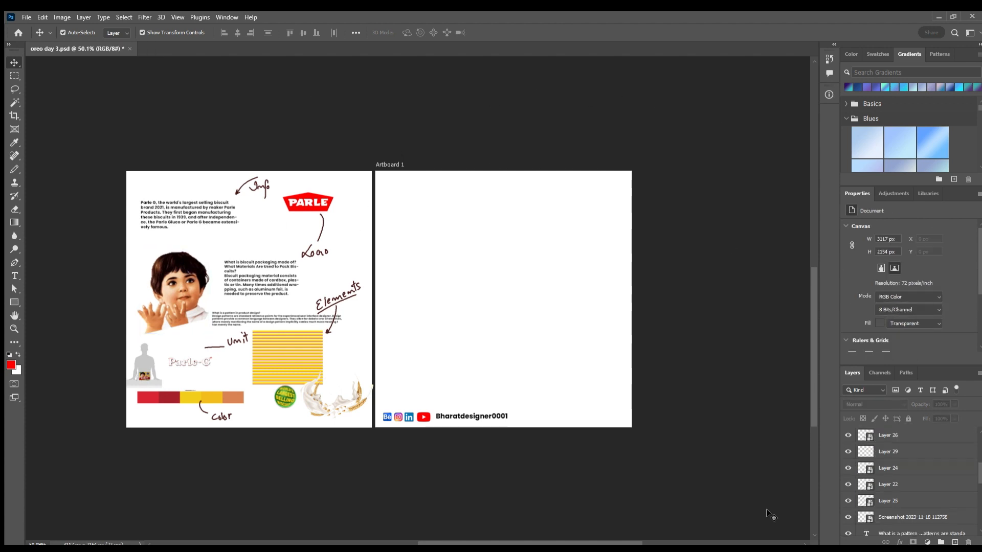
pyautogui.click(481, 265)
pyautogui.scroll(3, 869, 491)
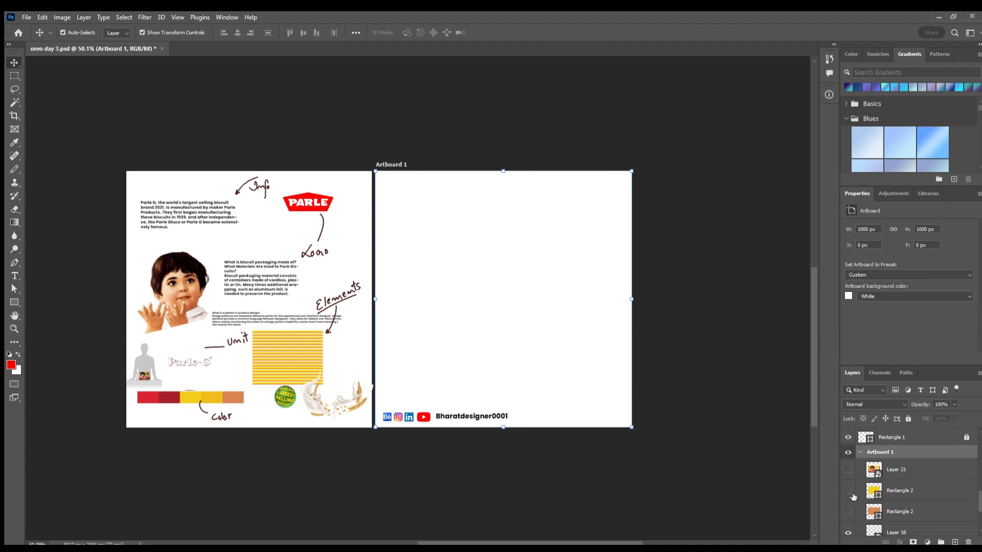
pyautogui.click(848, 511)
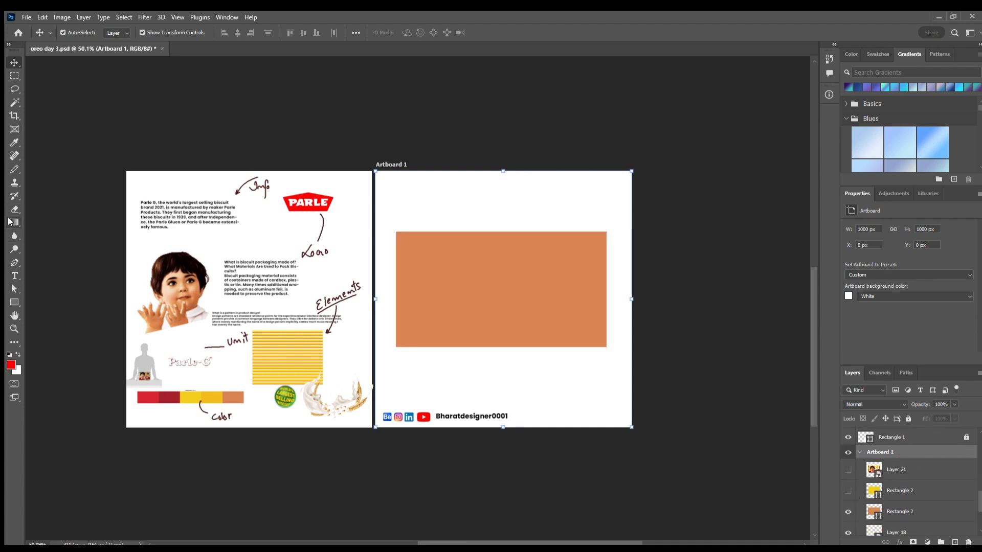
# Change the fill of the orange rectangle in Artboard 1 to a brighter, more saturated orange
pyautogui.click(457, 274)
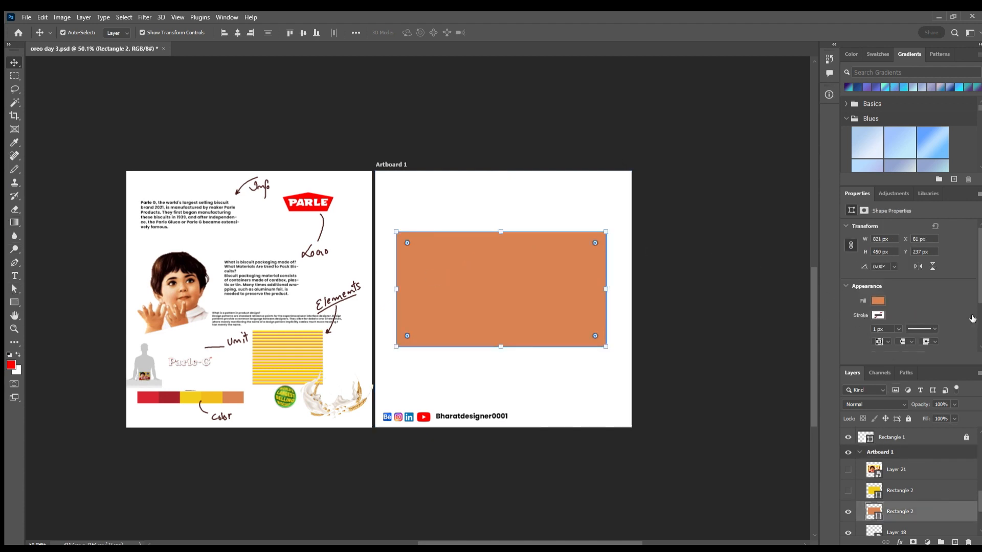
pyautogui.press('i')
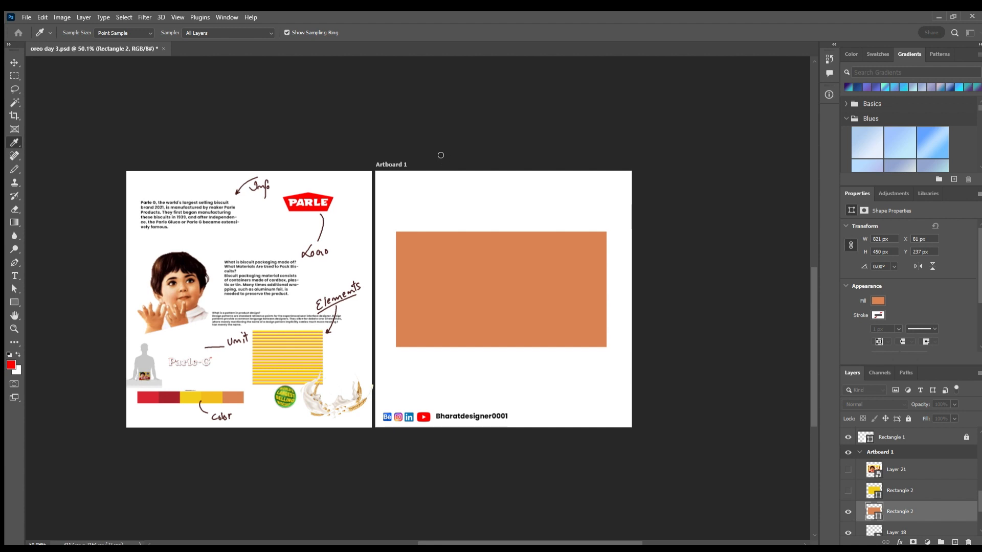
pyautogui.click(592, 130)
pyautogui.click(657, 287)
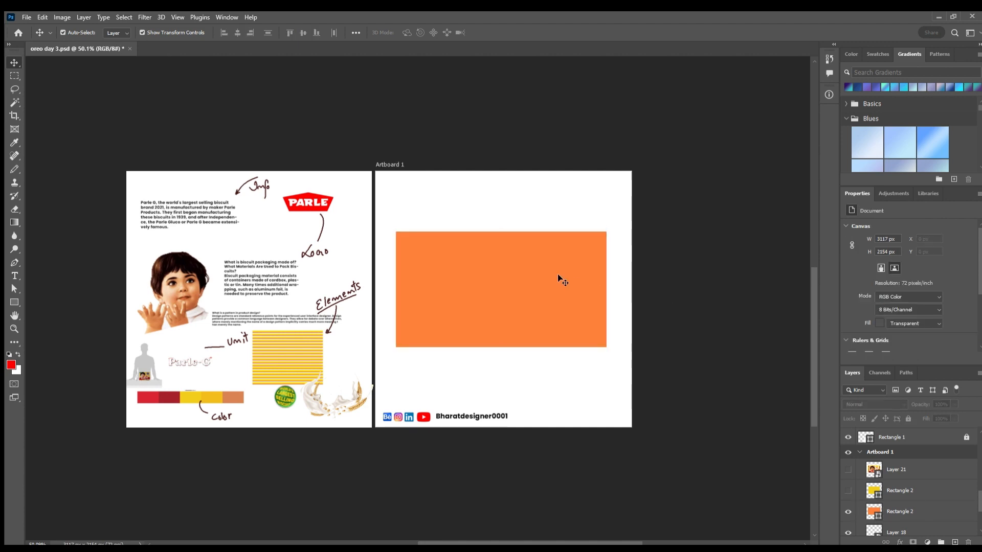
# Lower the orange rectangle's layer opacity to 24%
pyautogui.click(562, 280)
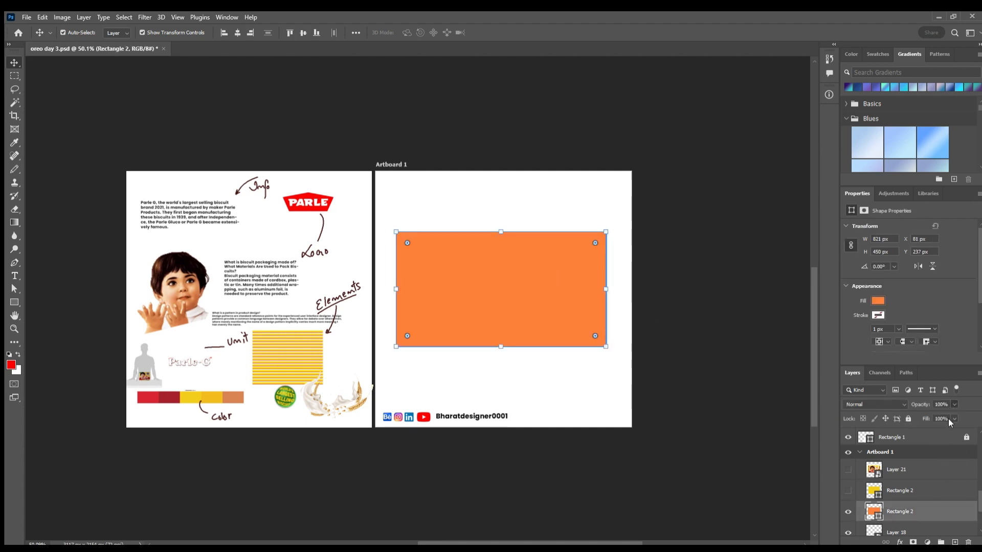
pyautogui.moveTo(907, 407); pyautogui.dragTo(906, 408)
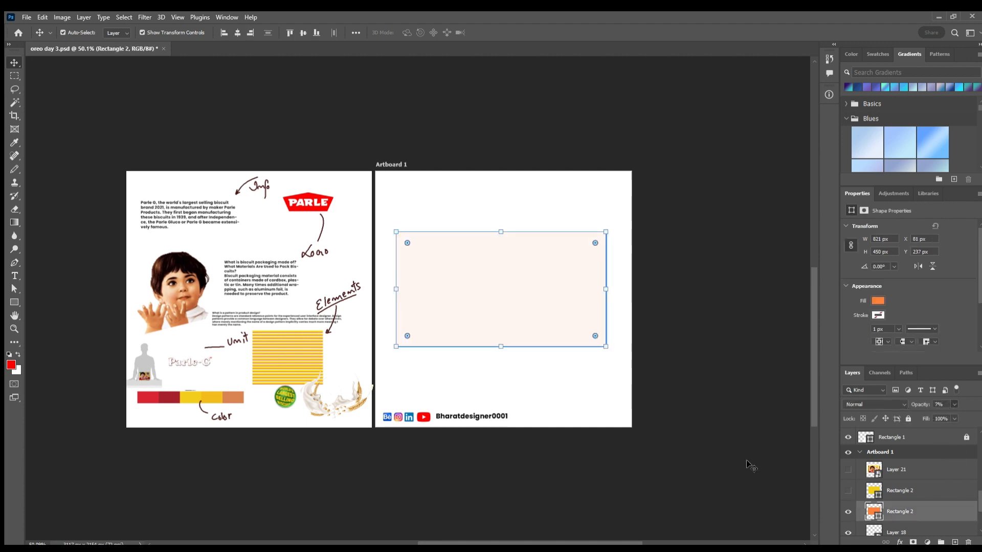
pyautogui.click(712, 419)
pyautogui.click(519, 309)
pyautogui.click(522, 313)
pyautogui.moveTo(932, 412); pyautogui.dragTo(940, 412)
# Rename the orange rectangle's layer as "size"
pyautogui.doubleClick(903, 510)
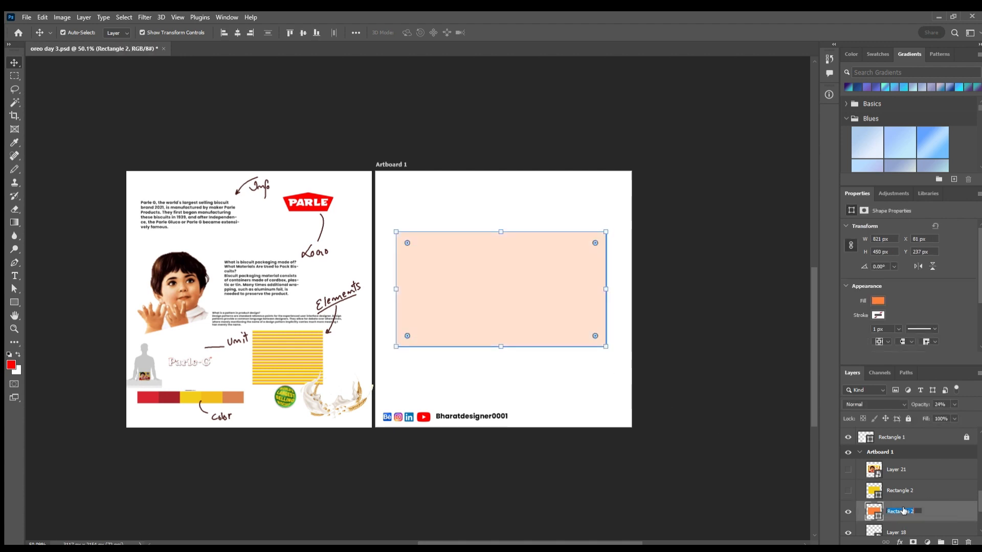
pyautogui.press('BackSpace')
pyautogui.write('size')
pyautogui.press('Return')
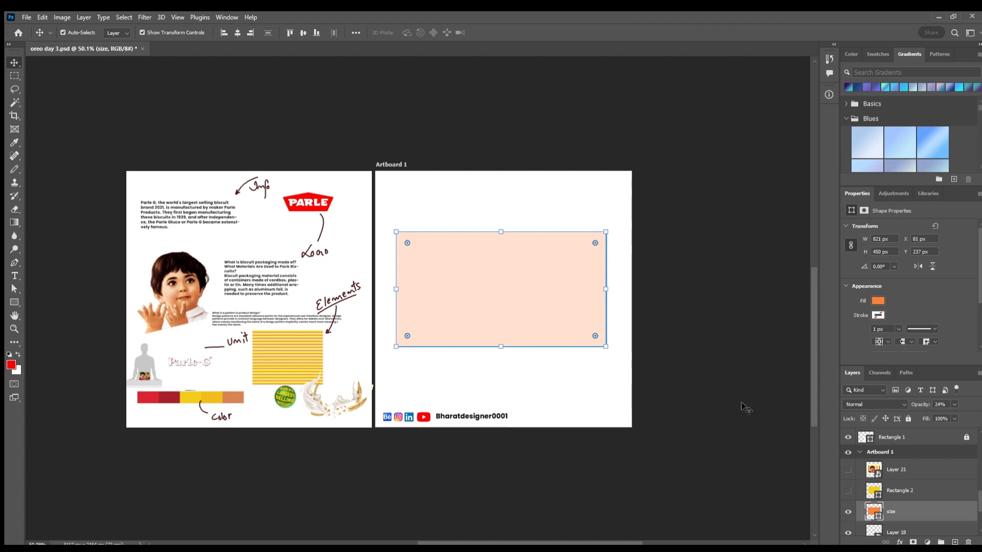
# Show the hidden yellow Rectangle 2 layer above the size layer
pyautogui.click(939, 497)
pyautogui.click(848, 490)
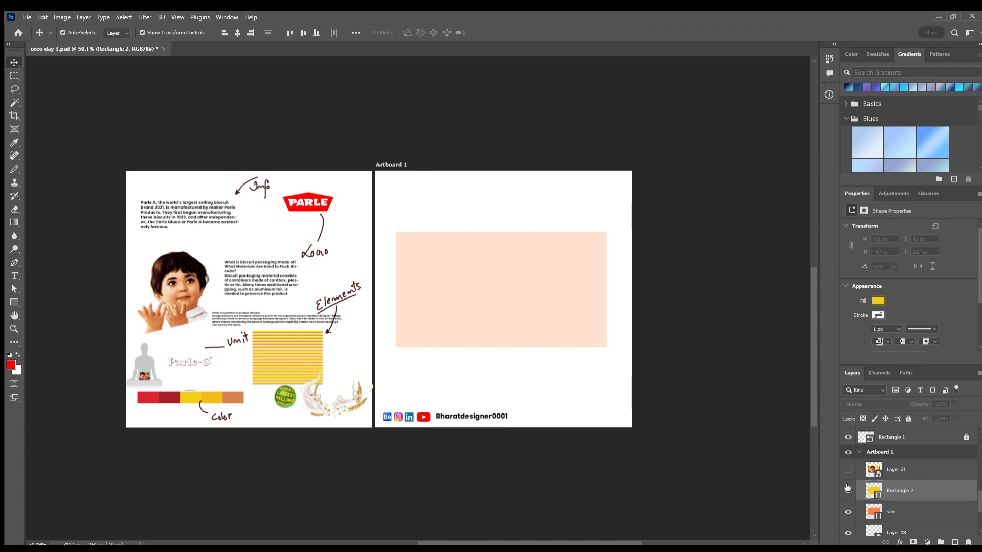
pyautogui.click(715, 317)
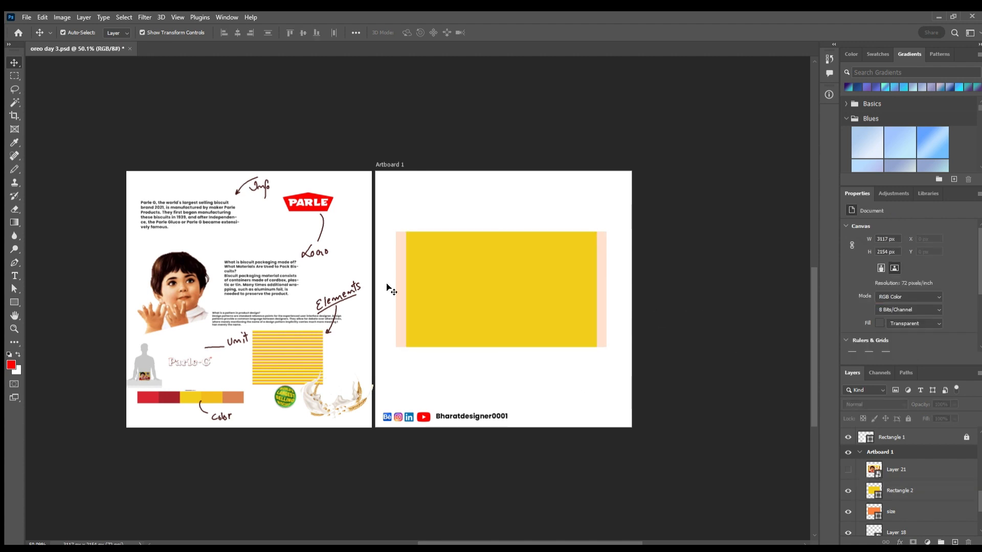
# Rename the yellow rectangle's layer as "inner work" and lower its opacity to 21%
pyautogui.doubleClick(900, 492)
pyautogui.press('BackSpace')
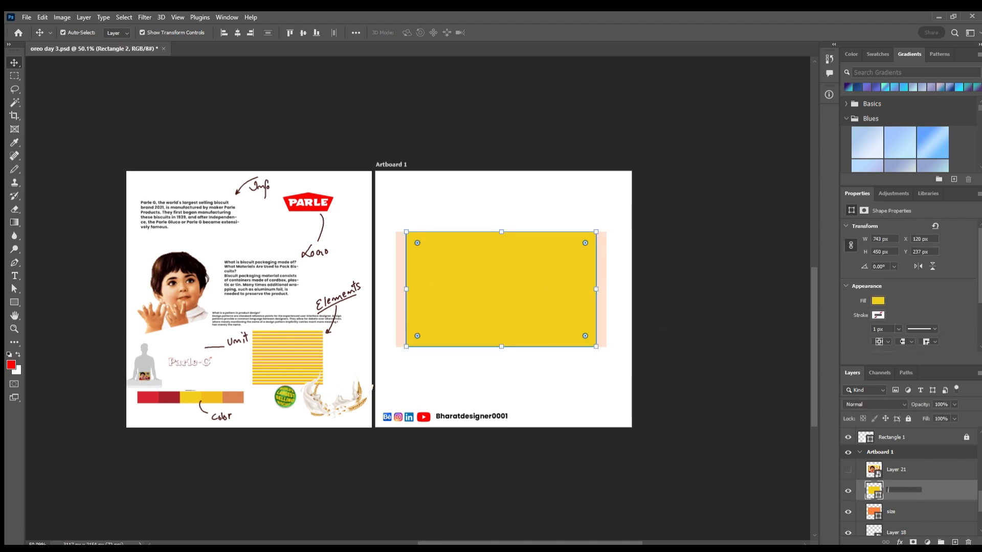
pyautogui.write('inner work')
pyautogui.press('Return')
pyautogui.moveTo(929, 409); pyautogui.dragTo(912, 409)
pyautogui.click(771, 336)
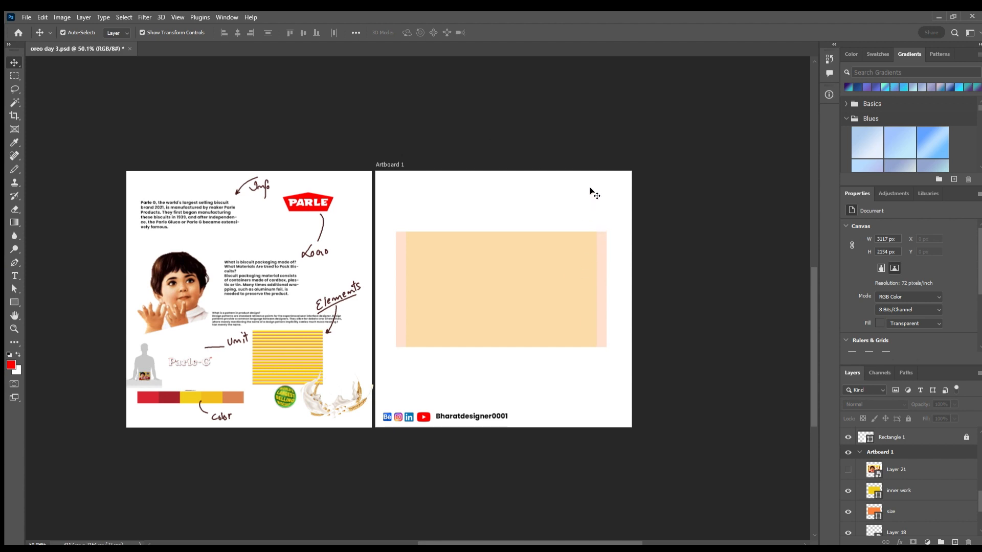
# Lock the inner work and size layers together
pyautogui.moveTo(483, 190); pyautogui.dragTo(522, 314)
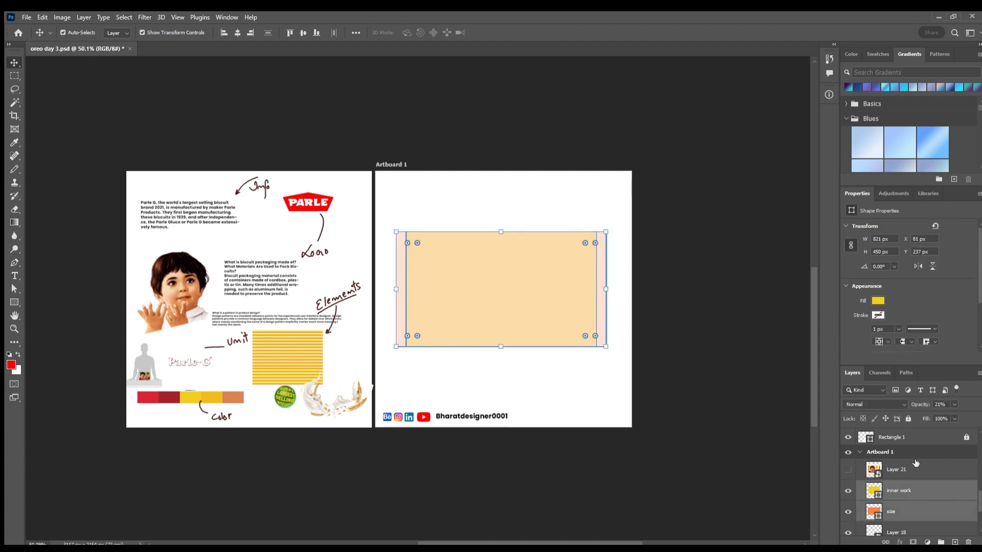
pyautogui.click(908, 418)
pyautogui.click(505, 382)
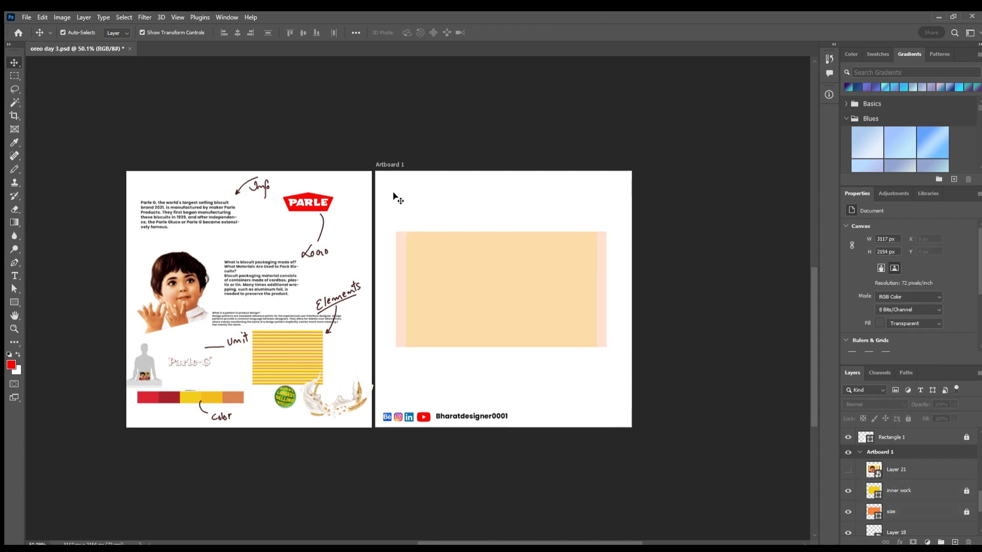
# Copy the complete yellow striped pattern from the reference board onto the rectangle in Artboard 1
pyautogui.scroll(1, 419, 234)
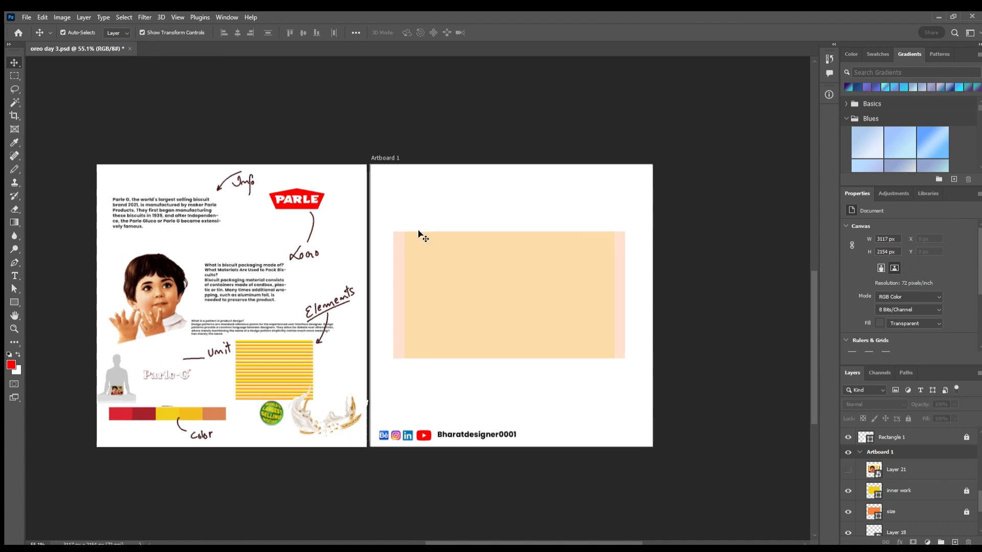
pyautogui.click(259, 375)
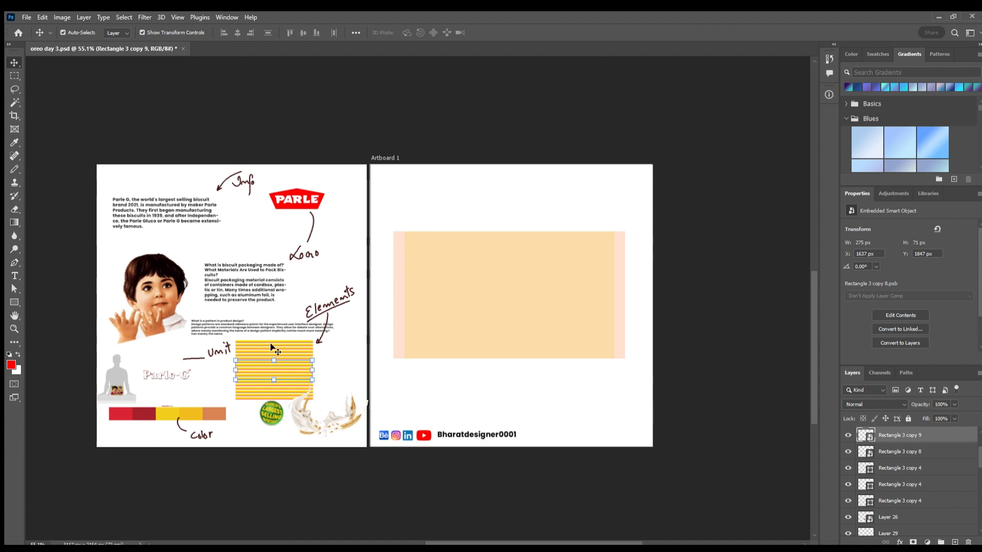
pyautogui.keyDown('shift'); pyautogui.click(273, 350); pyautogui.keyUp('shift')
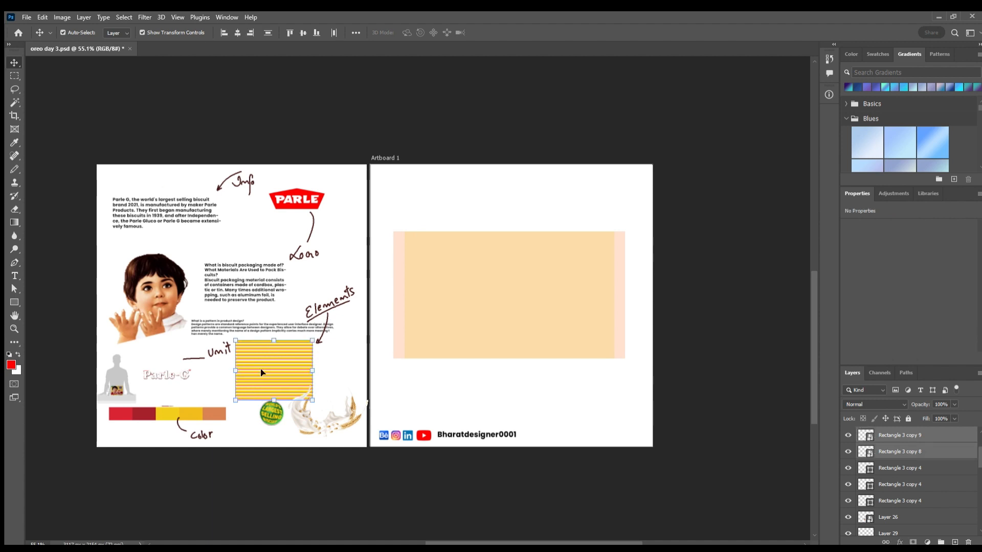
pyautogui.moveTo(261, 372); pyautogui.dragTo(465, 278)
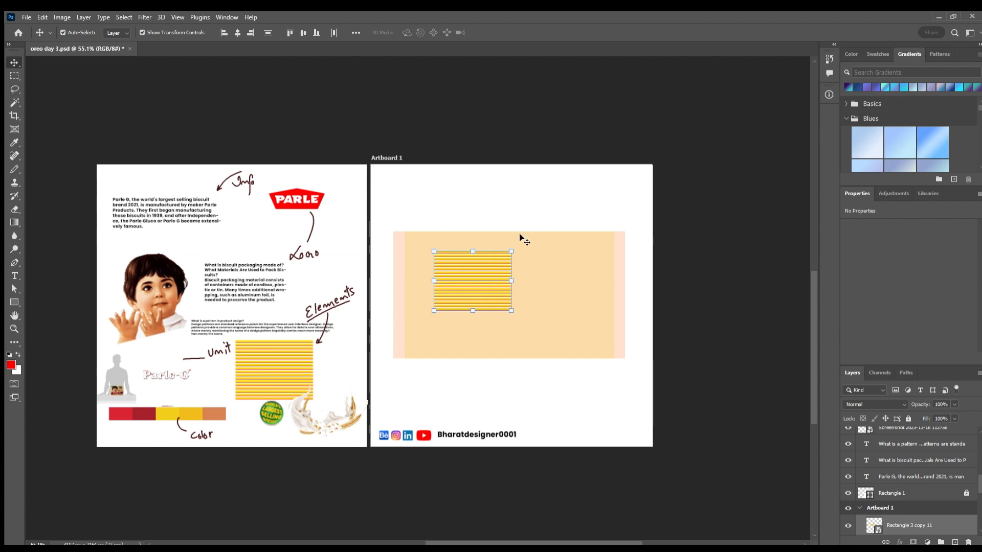
# Scale the copied stripes to about 306%, rotate them about -5.4°, and center them over the packaging rectangle
pyautogui.moveTo(511, 251); pyautogui.dragTo(611, 225)
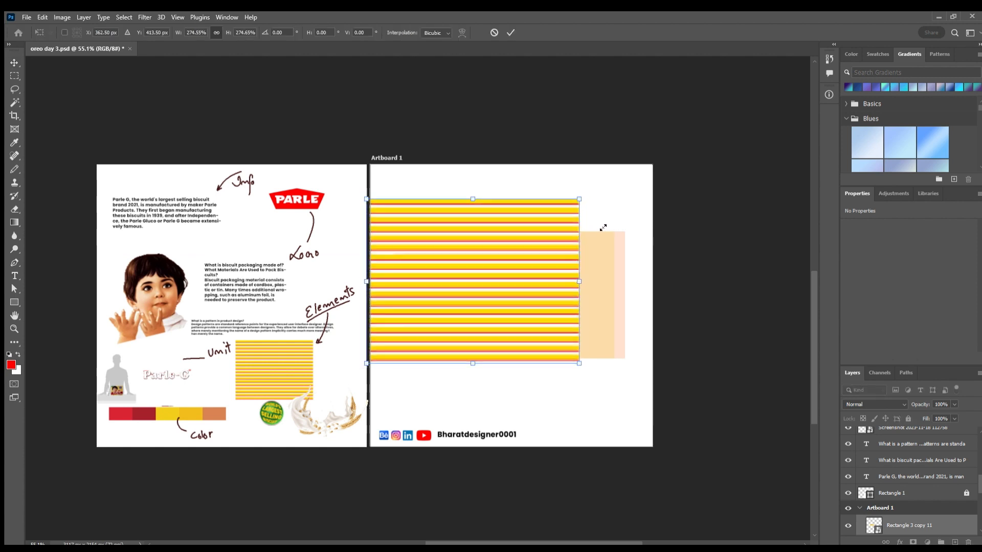
pyautogui.moveTo(478, 284); pyautogui.dragTo(515, 289)
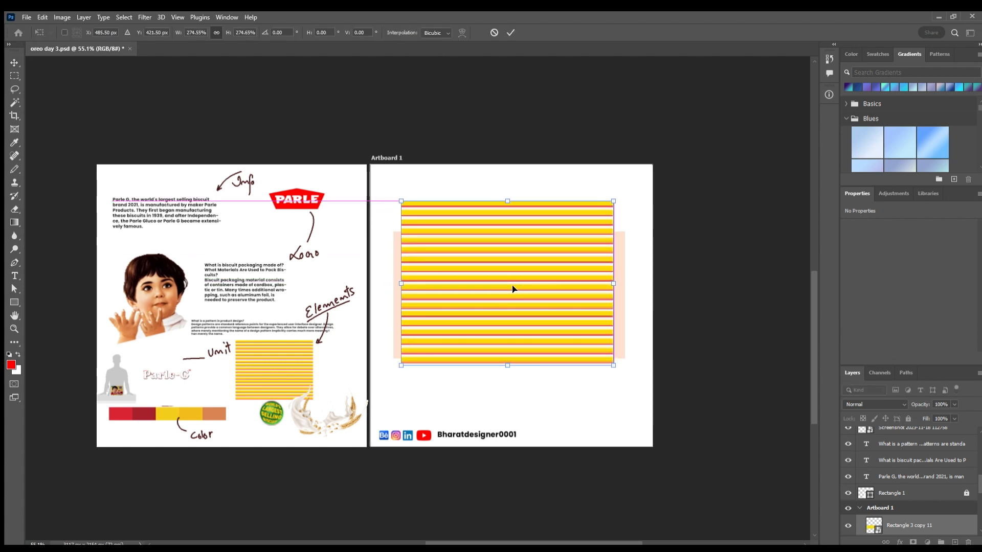
pyautogui.moveTo(615, 202); pyautogui.dragTo(614, 182)
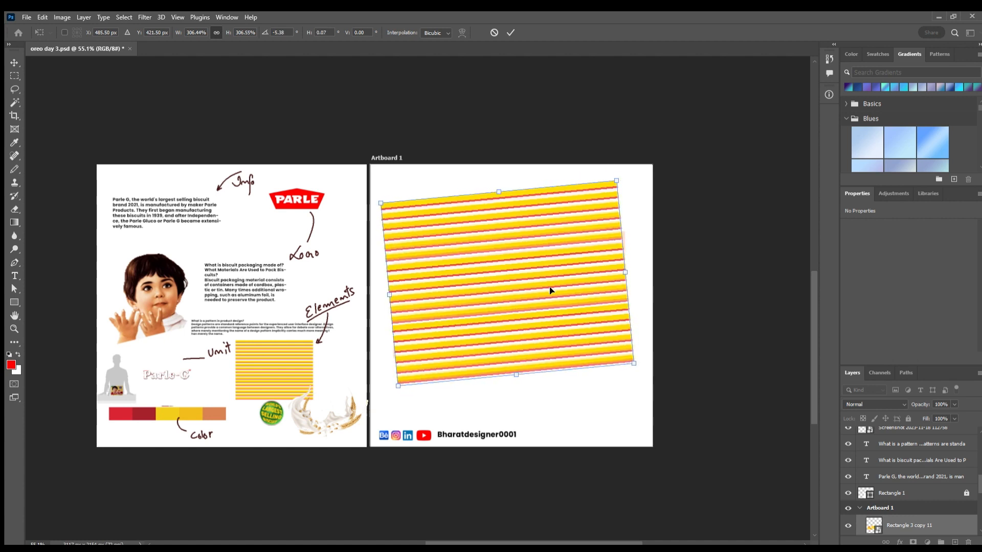
pyautogui.moveTo(551, 287); pyautogui.dragTo(550, 289)
pyautogui.click(510, 32)
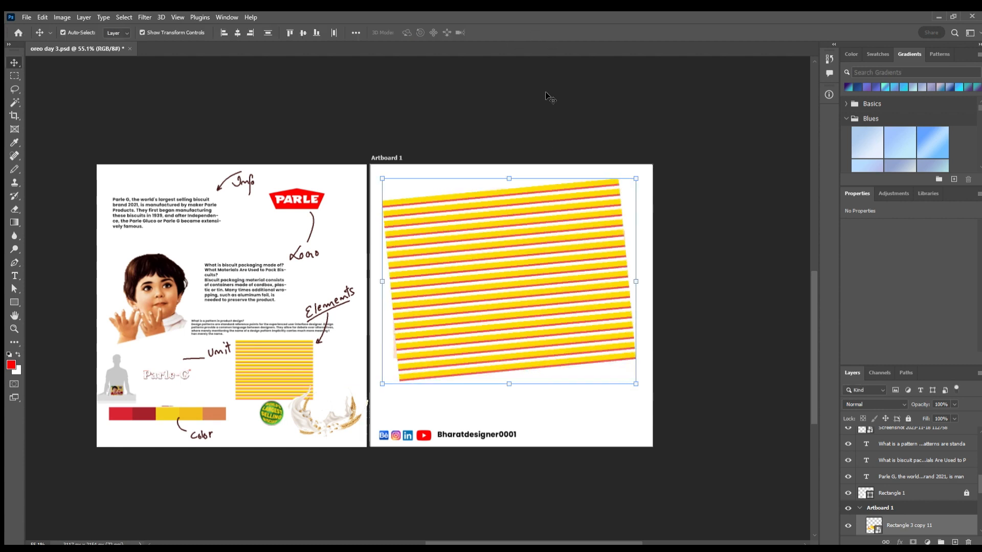
# Group the inner work and size layers and move the group directly beneath the copied stripe layers
pyautogui.scroll(-3, 928, 503)
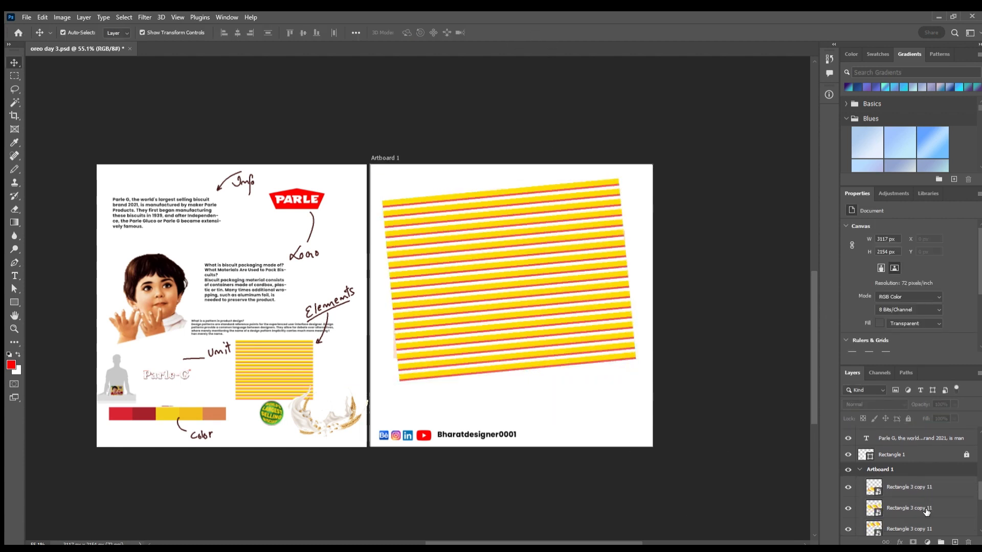
pyautogui.click(925, 511)
pyautogui.scroll(-2, 926, 513)
pyautogui.scroll(-1, 926, 513)
pyautogui.click(919, 479)
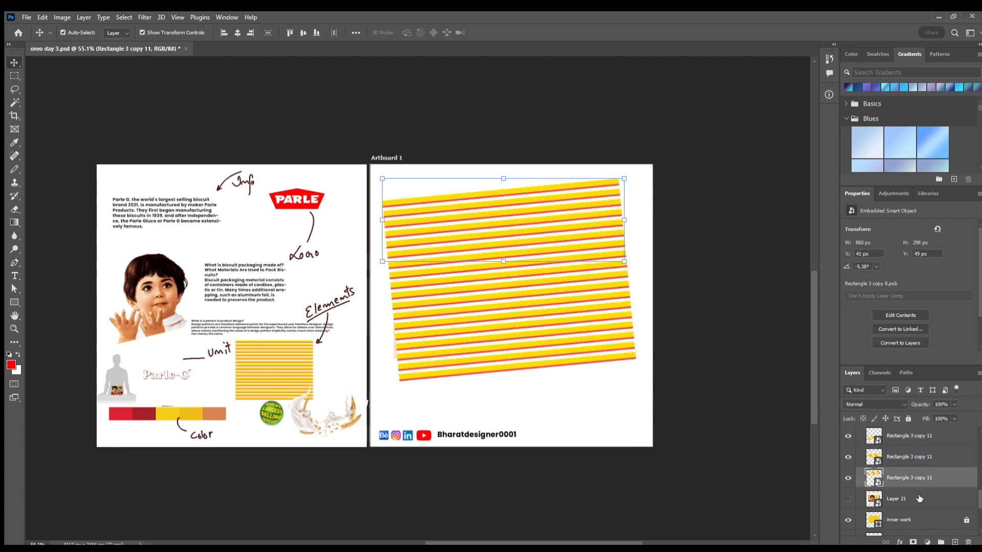
pyautogui.click(919, 498)
pyautogui.scroll(-1, 919, 518)
pyautogui.click(915, 491)
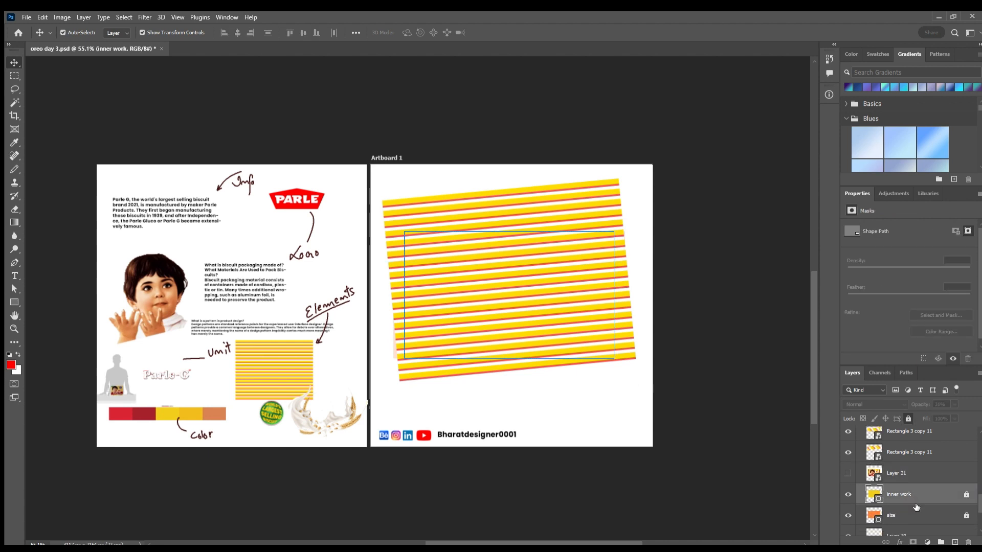
pyautogui.keyDown('shift'); pyautogui.click(916, 514); pyautogui.keyUp('shift')
pyautogui.hotkey('ctrl', 'g')
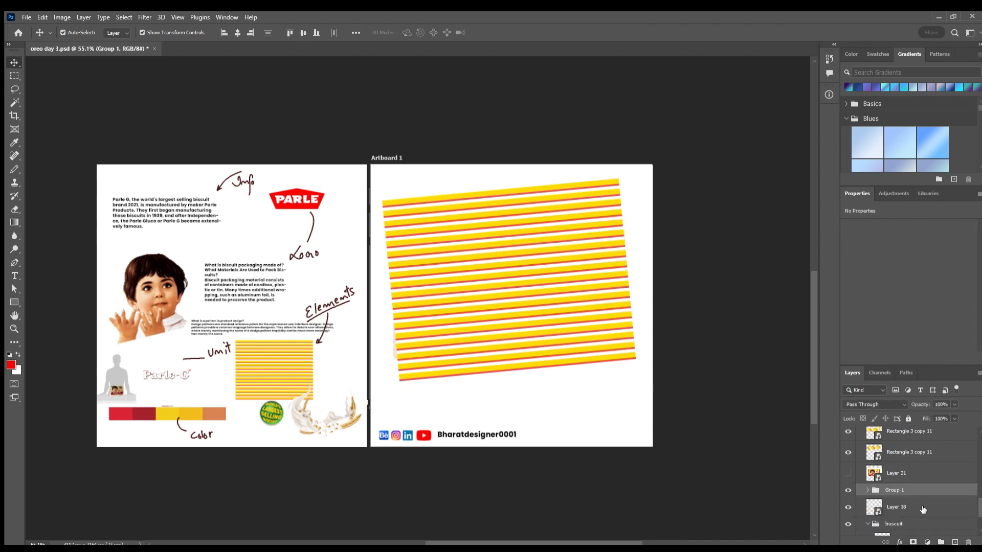
pyautogui.moveTo(909, 490); pyautogui.dragTo(909, 523)
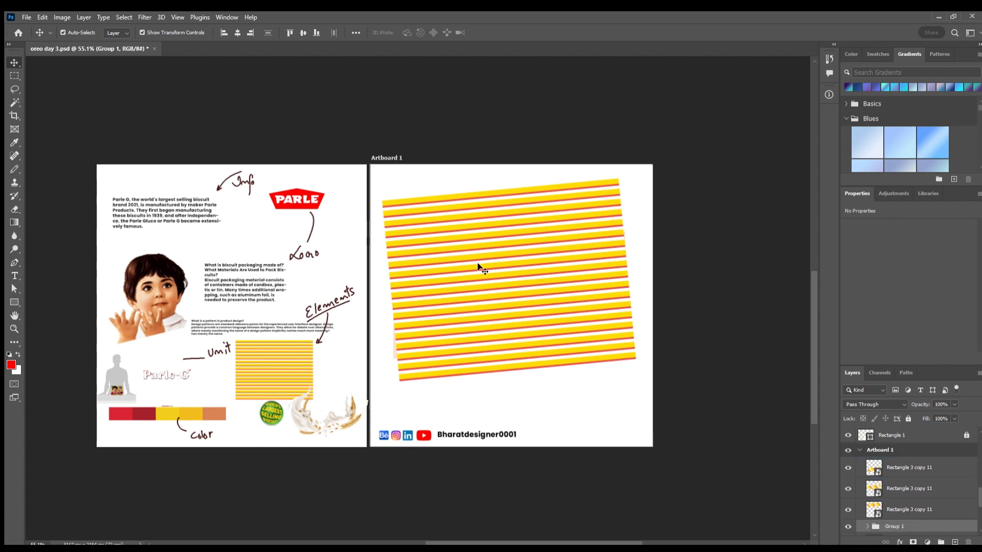
# Merge the three Rectangle 3 copy 11 stripe layers in Artboard 1 into one layer
pyautogui.click(491, 247)
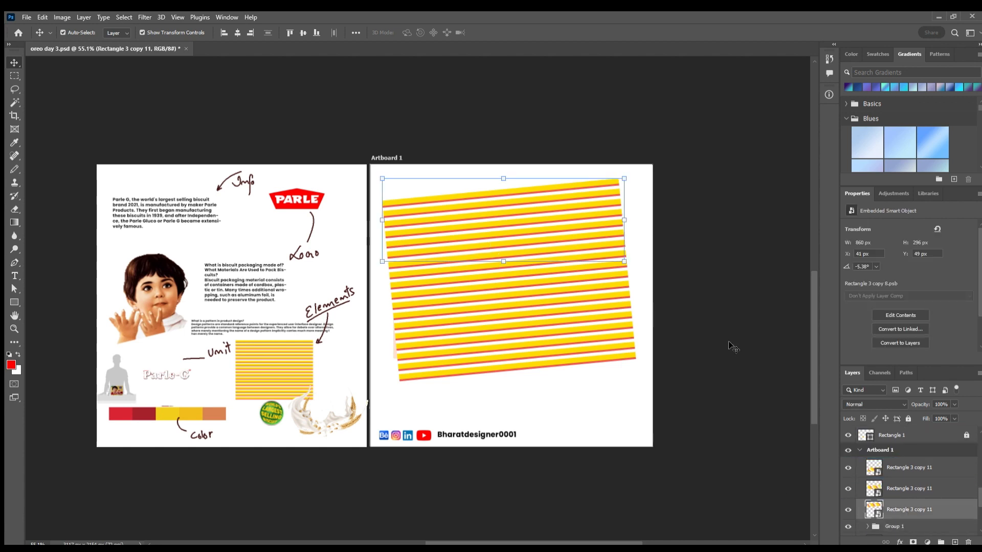
pyautogui.keyDown('shift'); pyautogui.click(904, 489); pyautogui.keyUp('shift')
pyautogui.keyDown('shift'); pyautogui.click(919, 469); pyautogui.keyUp('shift')
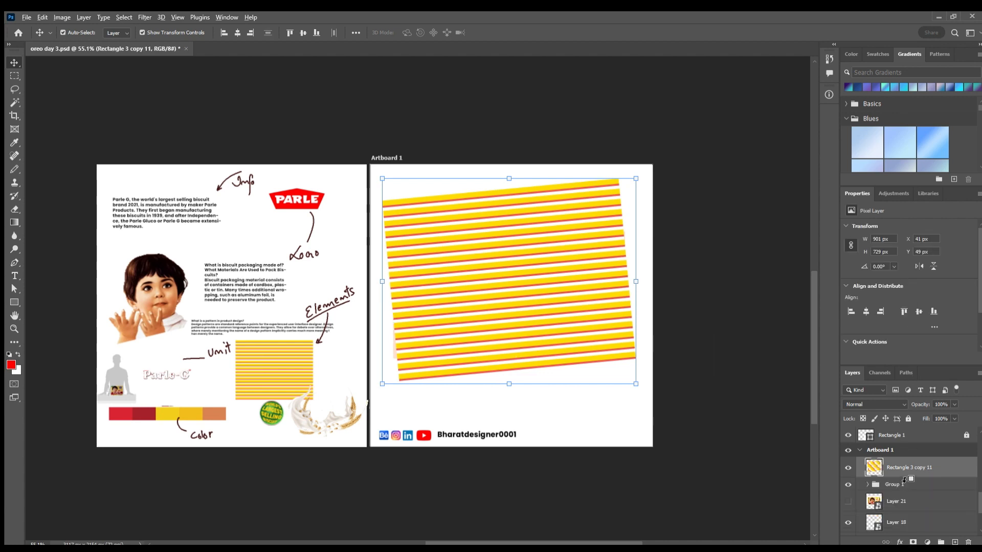
# Try clipping the merged stripes layer to Group 1, and release the clipping mask
pyautogui.keyDown('alt'); pyautogui.click(908, 477); pyautogui.keyUp('alt')
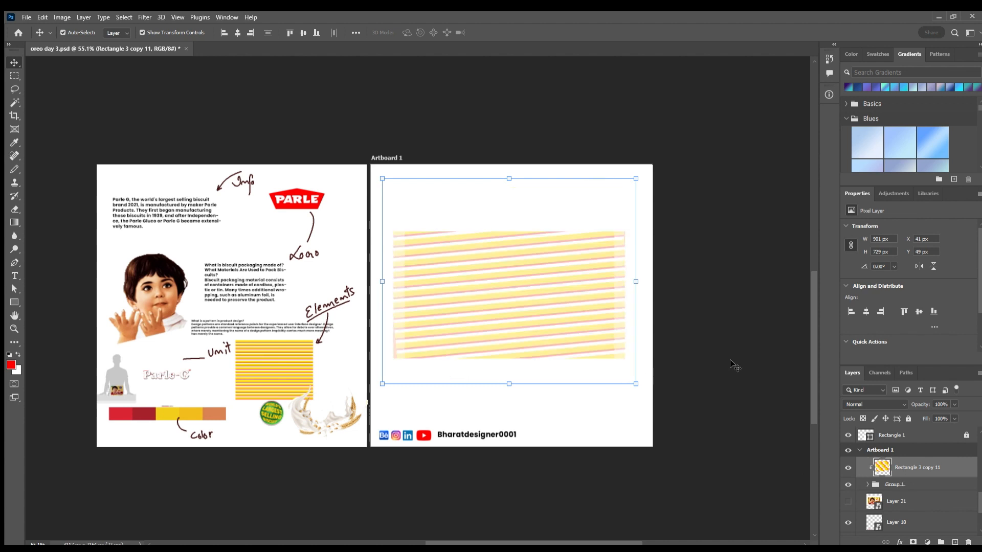
pyautogui.hotkey('ctrl', 'alt', 'g')
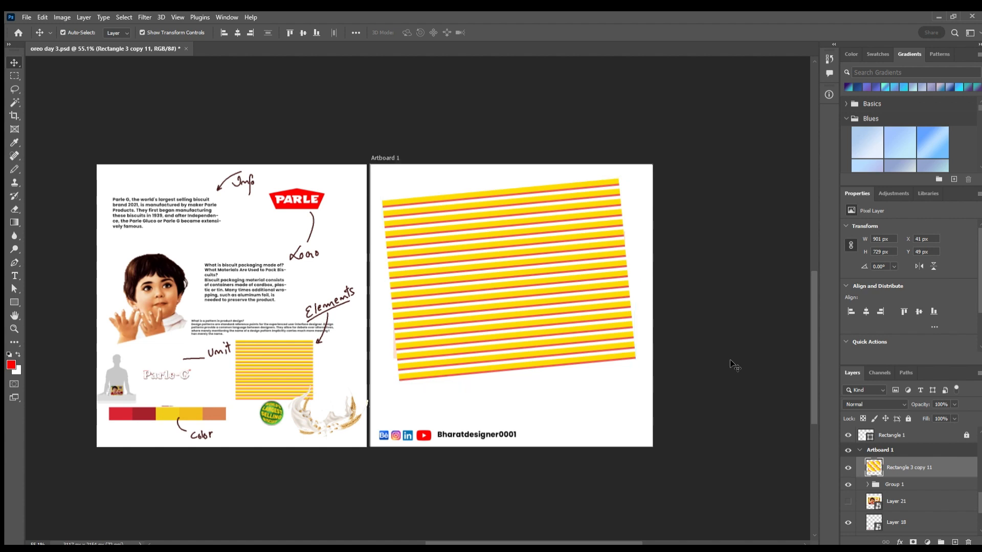
# Unlock the size layer in Group 1, place a copy of it between the stripes layer and the group, and relock the original
pyautogui.click(872, 484)
pyautogui.click(868, 484)
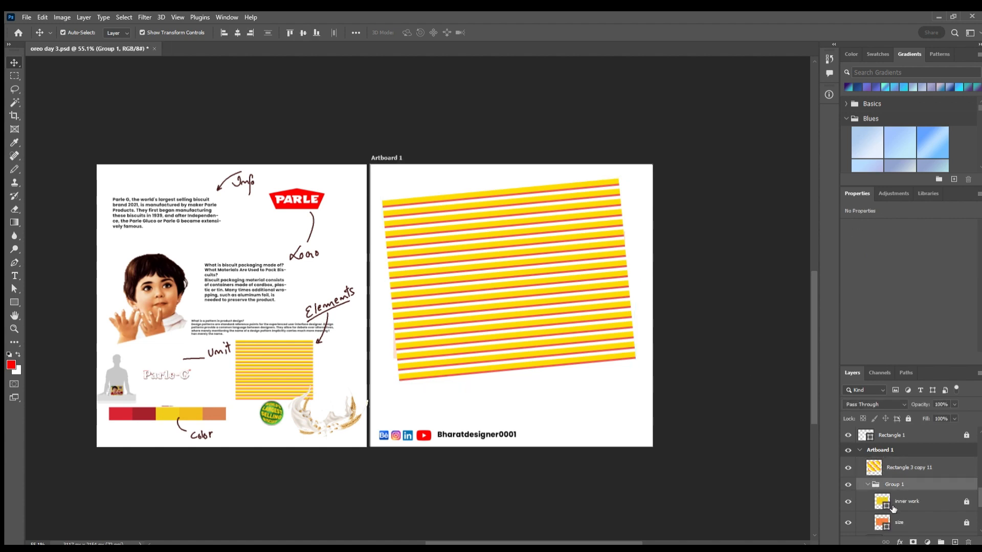
pyautogui.click(905, 508)
pyautogui.click(916, 523)
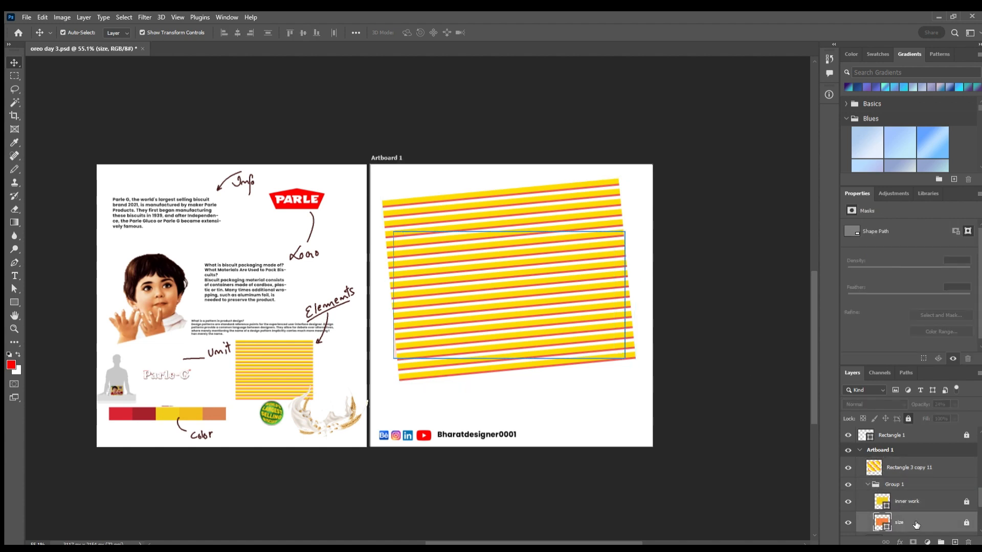
pyautogui.click(966, 523)
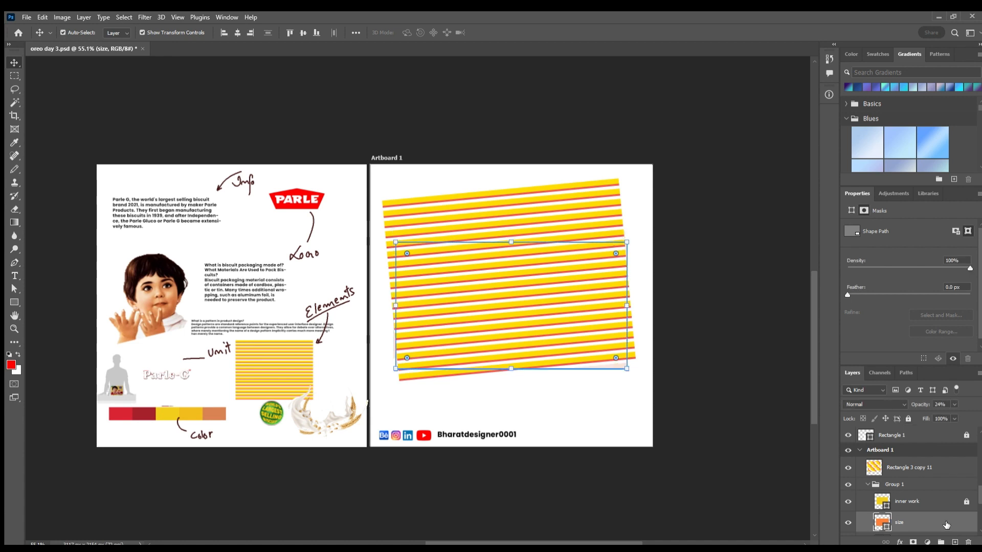
pyautogui.moveTo(946, 525); pyautogui.dragTo(928, 483)
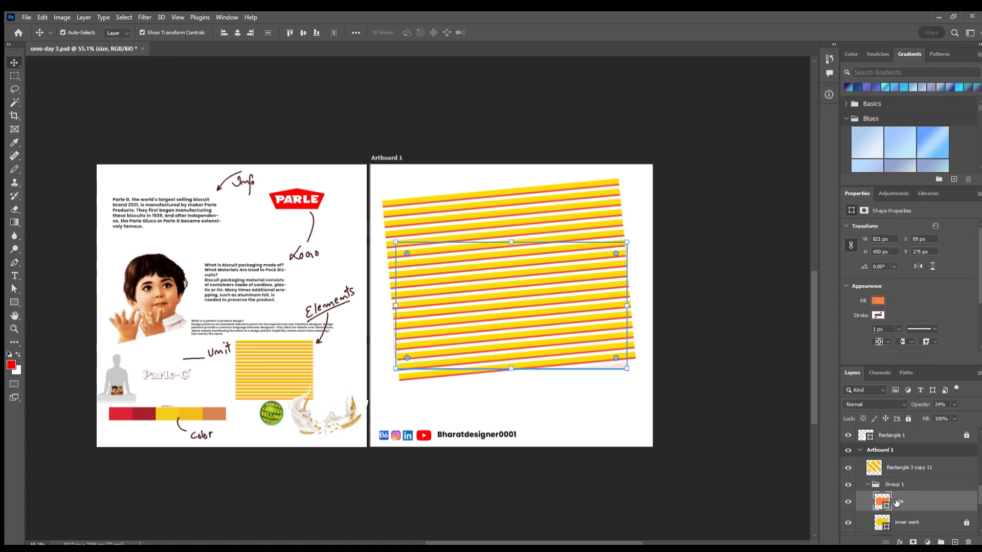
pyautogui.scroll(-2, 872, 501)
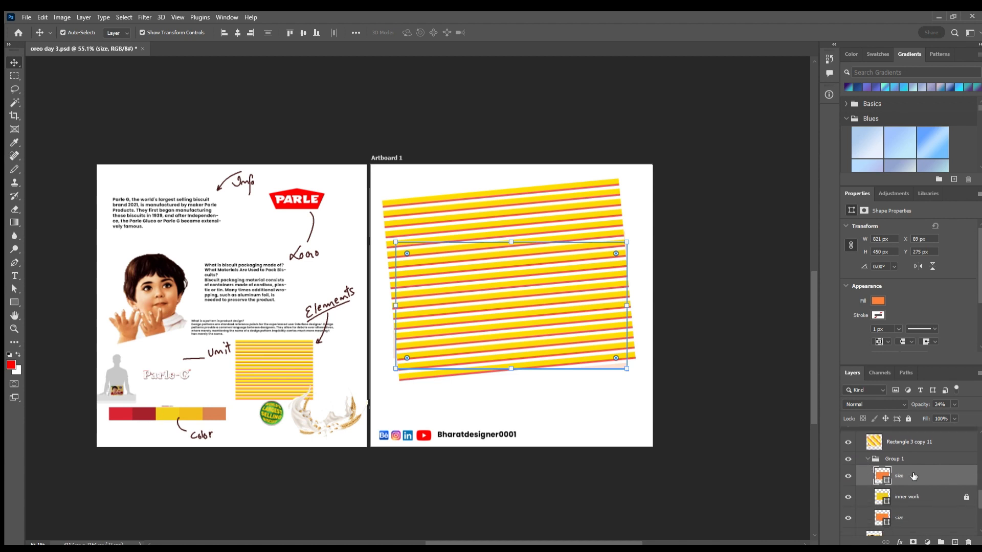
pyautogui.moveTo(915, 453); pyautogui.dragTo(915, 452)
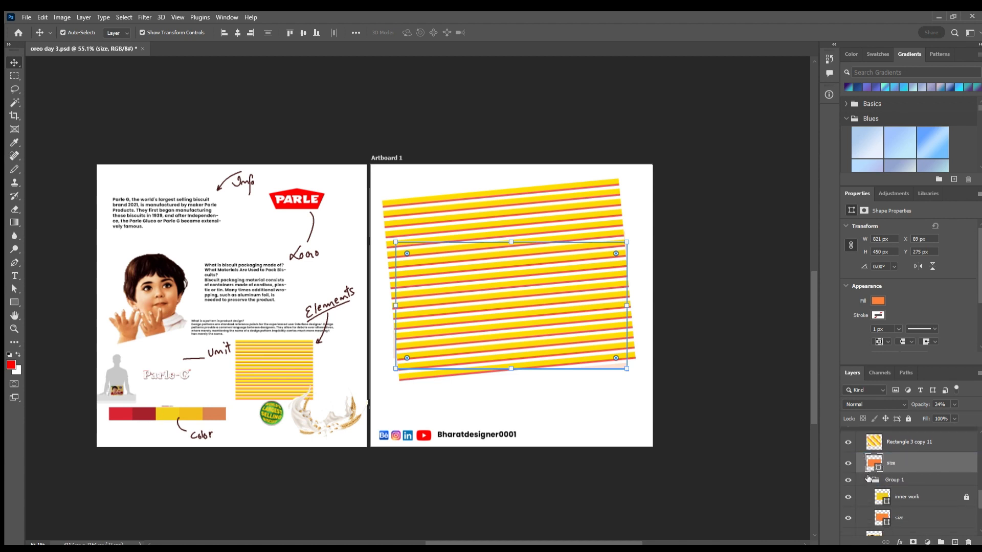
pyautogui.click(949, 515)
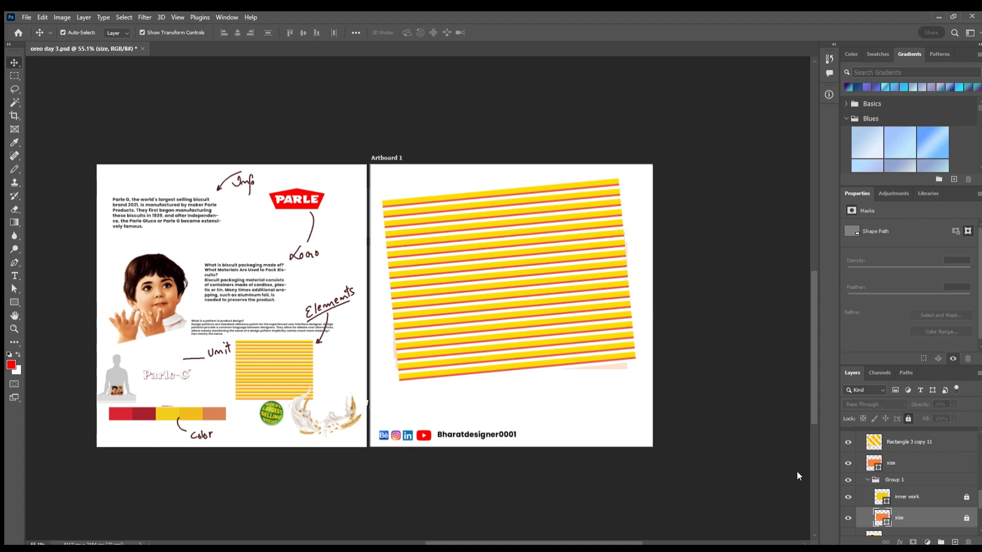
pyautogui.click(868, 480)
# Raise the opacity of the size layer copy above Group 1
pyautogui.click(519, 265)
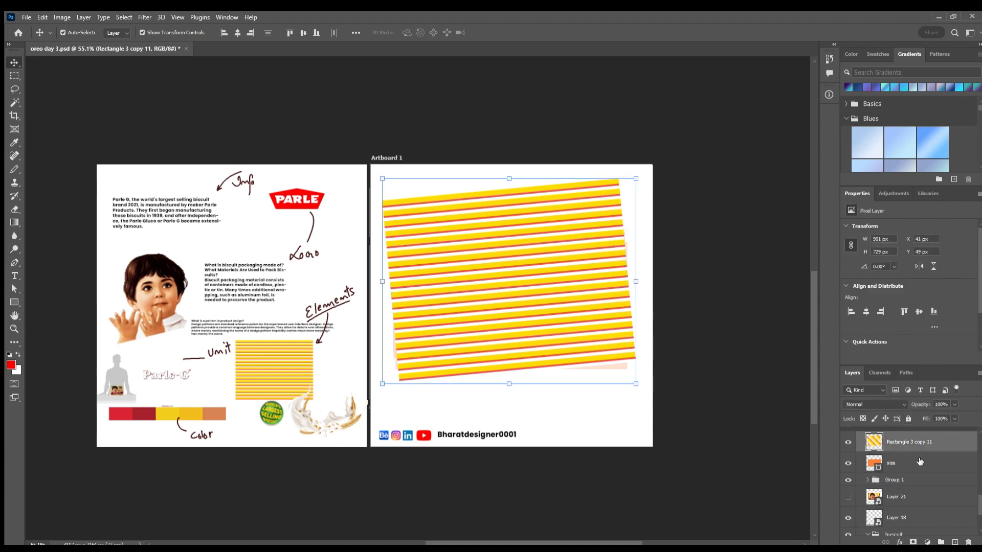
pyautogui.click(898, 463)
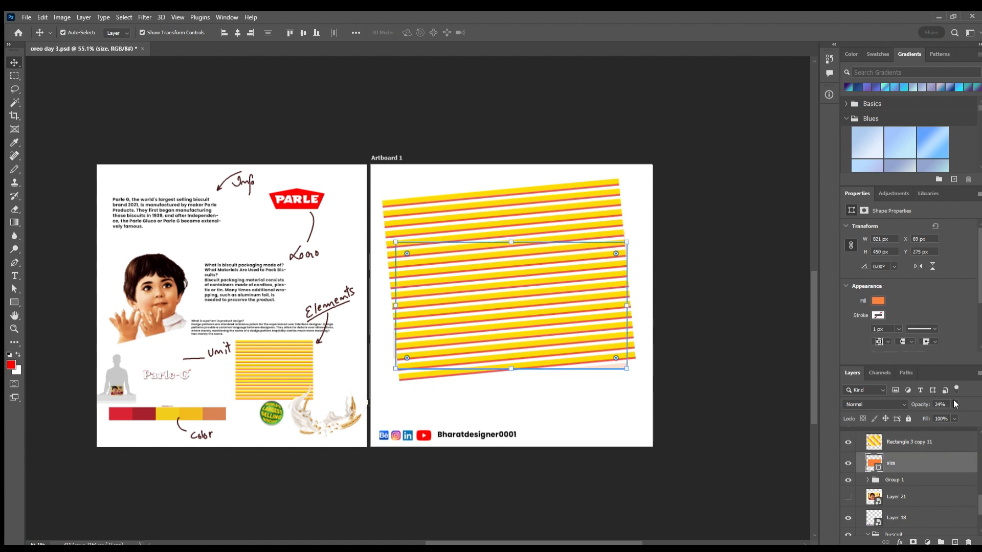
pyautogui.click(740, 410)
# Shift the merged stripes slightly down over the packaging rectangle and scale them to about 103%
pyautogui.click(566, 294)
pyautogui.moveTo(561, 291); pyautogui.dragTo(563, 298)
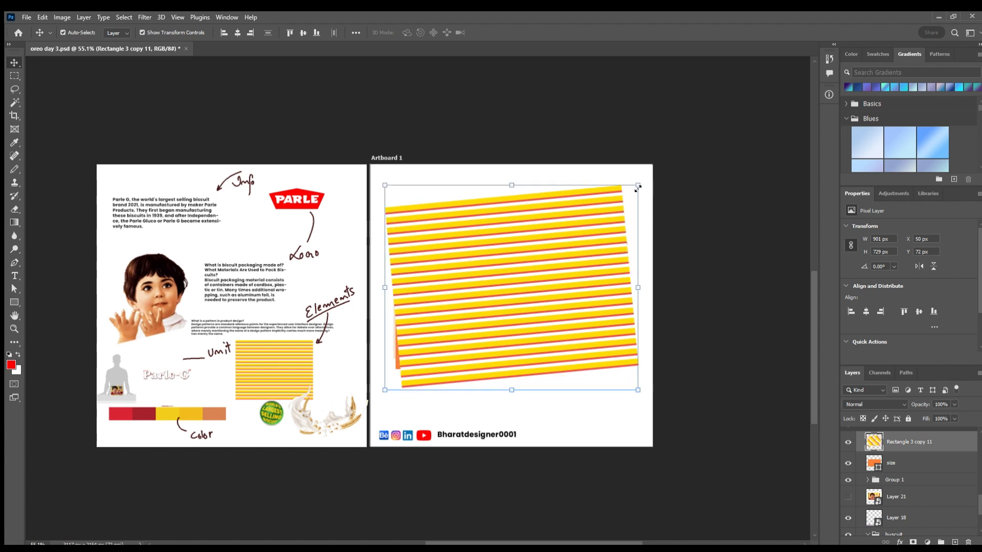
pyautogui.moveTo(637, 186); pyautogui.dragTo(644, 183)
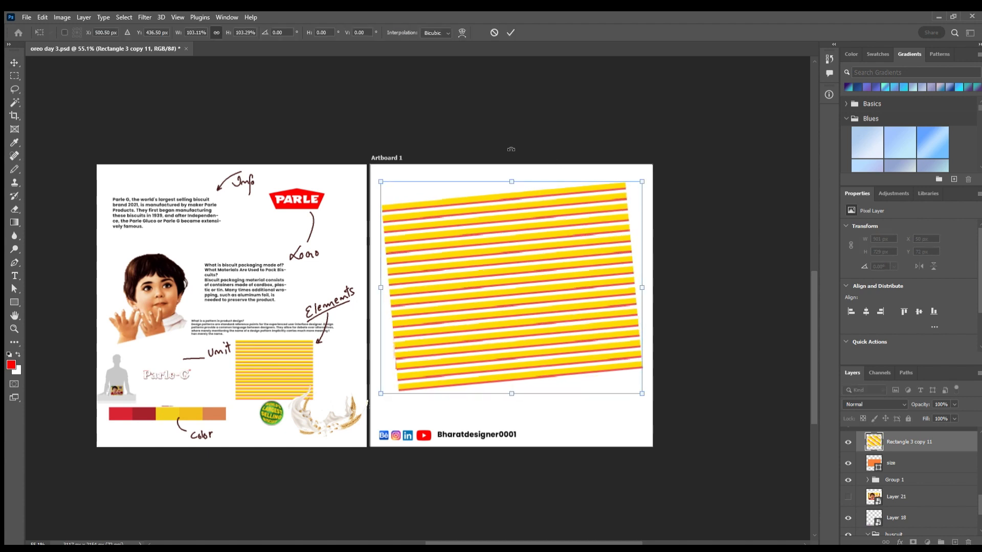
pyautogui.click(509, 32)
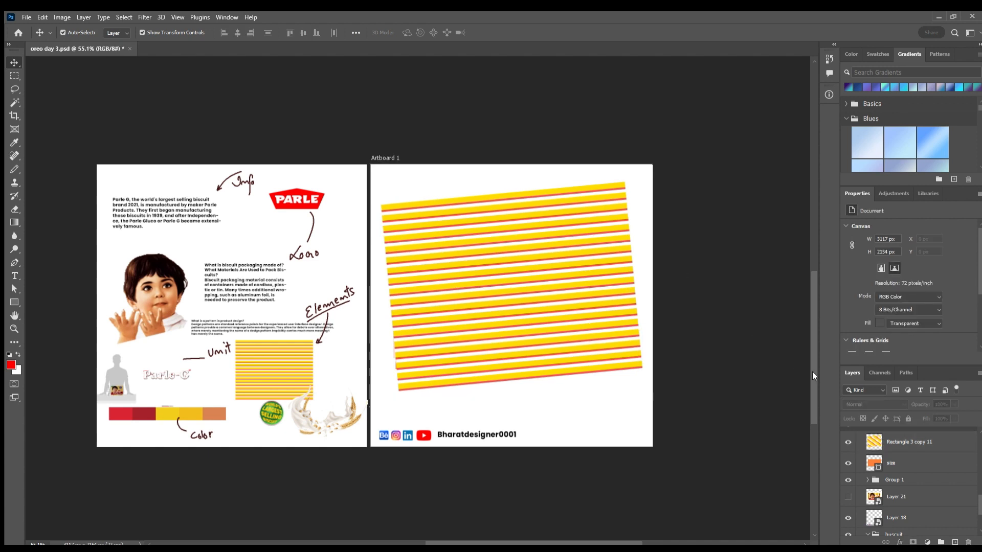
# Clip the stripes to the size copy and align both over the original packaging rectangle, with the size copy at X 80, Y 235 px
pyautogui.moveTo(917, 453); pyautogui.dragTo(916, 452)
pyautogui.keyDown('alt'); pyautogui.click(917, 453); pyautogui.keyUp('alt')
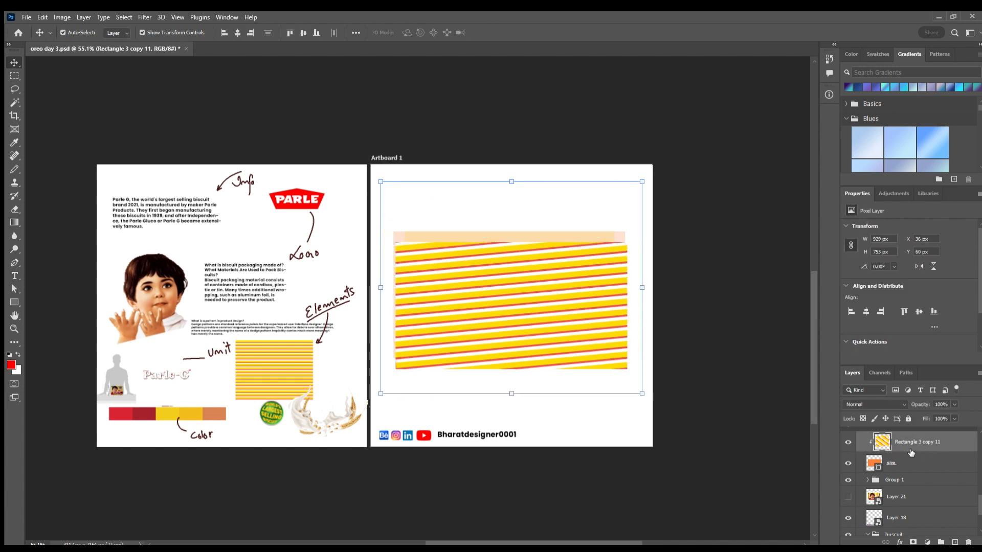
pyautogui.moveTo(547, 318); pyautogui.dragTo(522, 304)
pyautogui.click(926, 463)
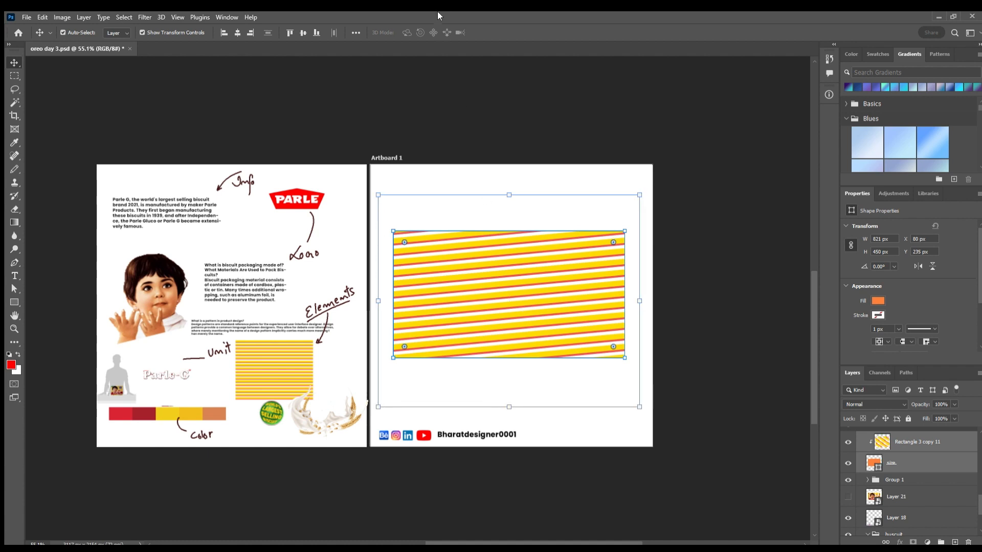
pyautogui.click(475, 86)
# Draw a thin horizontal rectangle about 708 by 26 px in the empty canvas area above the artboards
pyautogui.scroll(-2, 523, 210)
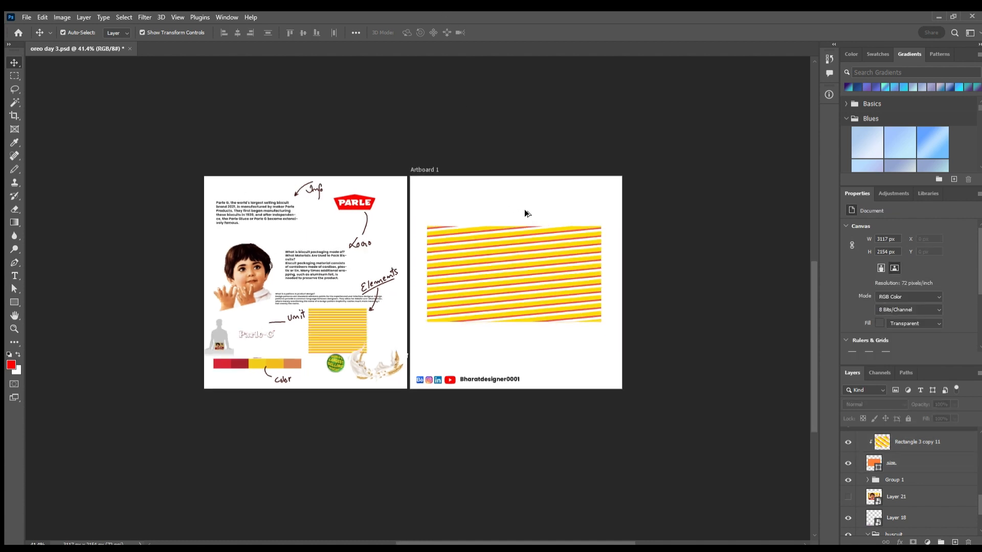
pyautogui.scroll(1, 523, 209)
pyautogui.moveTo(683, 241); pyautogui.dragTo(685, 278)
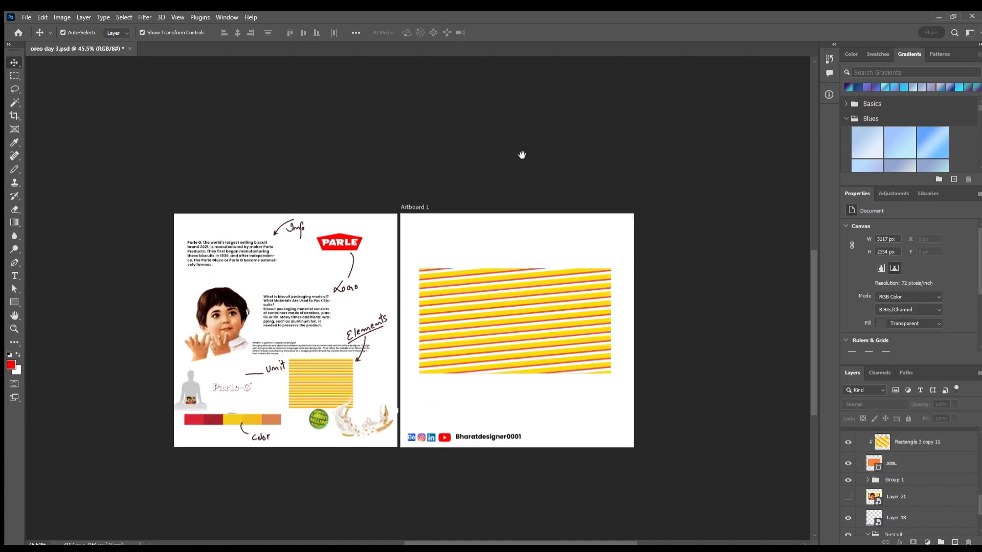
pyautogui.moveTo(522, 155); pyautogui.dragTo(523, 143)
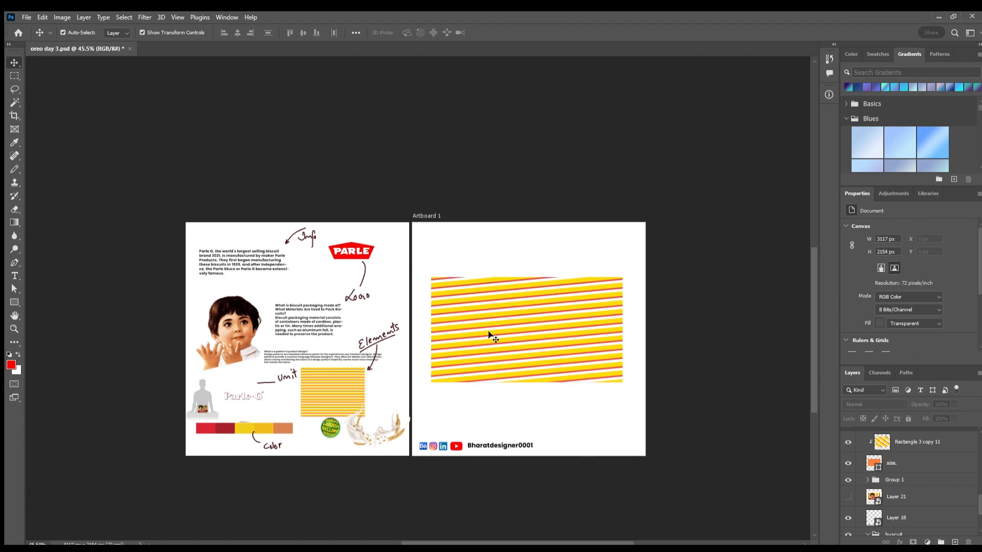
pyautogui.click(15, 302)
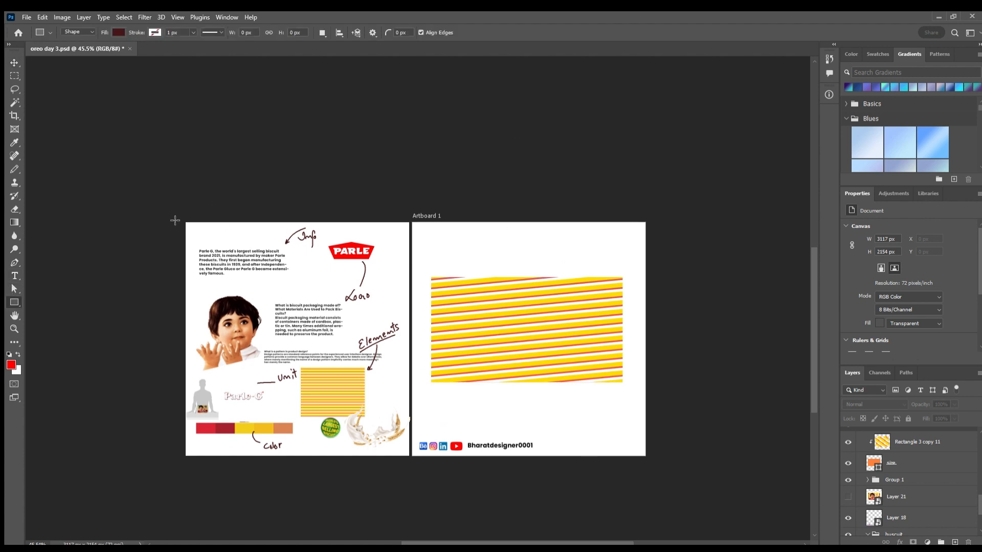
pyautogui.moveTo(360, 121); pyautogui.dragTo(525, 128)
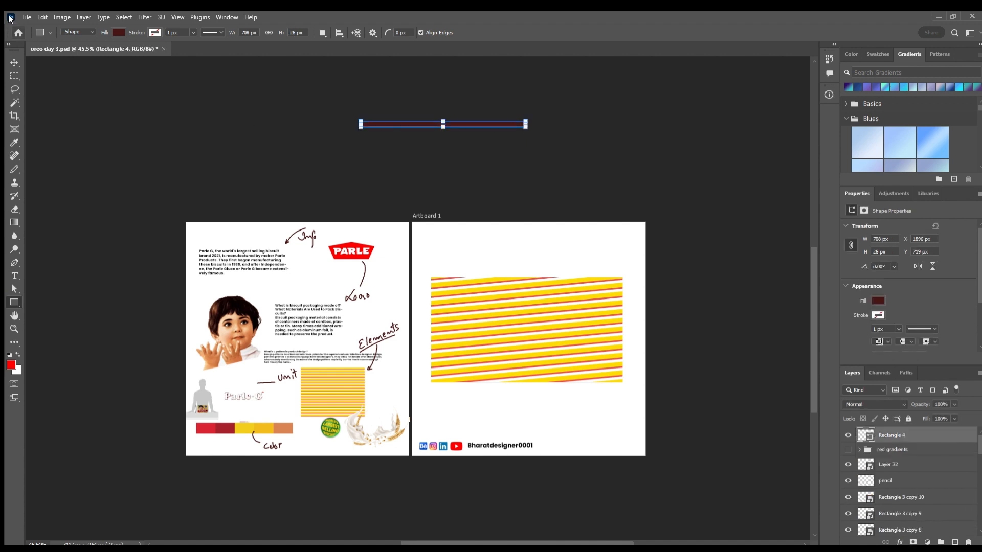
pyautogui.click(15, 63)
# Make two copies of the dark red rectangle, stacked downward so each slightly overlaps the previous one
pyautogui.scroll(2, 398, 95)
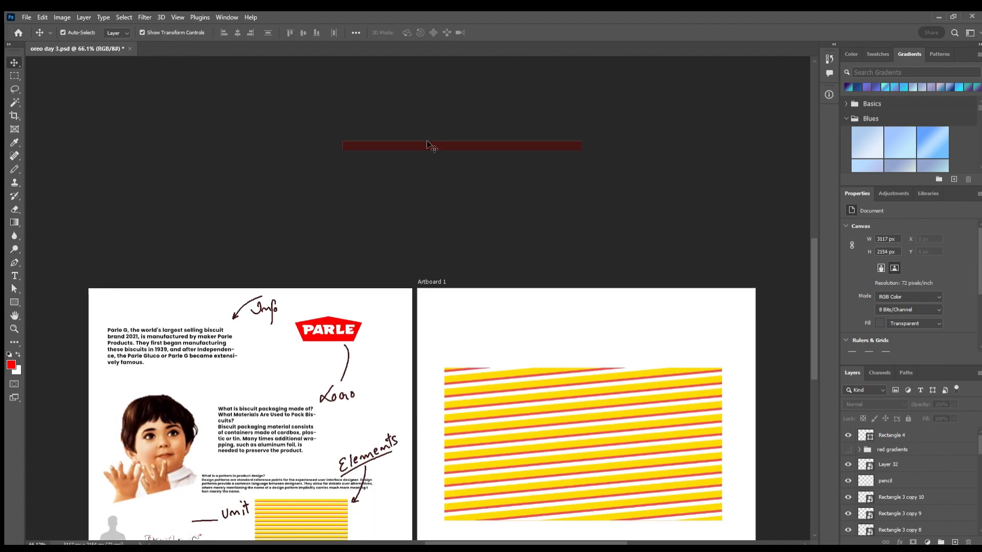
pyautogui.moveTo(465, 142); pyautogui.dragTo(469, 166)
pyautogui.scroll(3, 468, 145)
# Fill the uppermost bar, Rectangle 4, with the yellow sampled from the stripes in Artboard 1
pyautogui.click(548, 134)
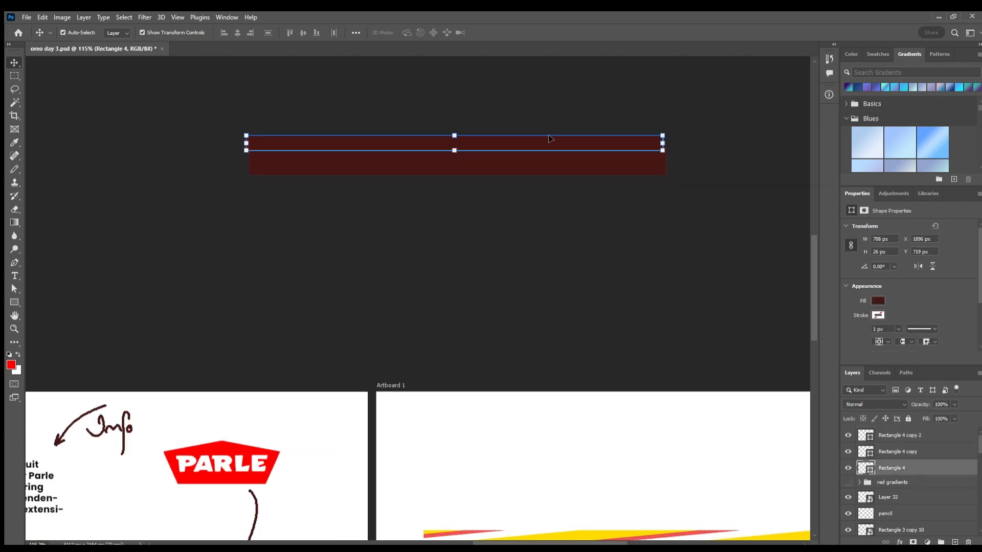
pyautogui.press('i')
pyautogui.scroll(-3, 548, 174)
pyautogui.click(551, 477)
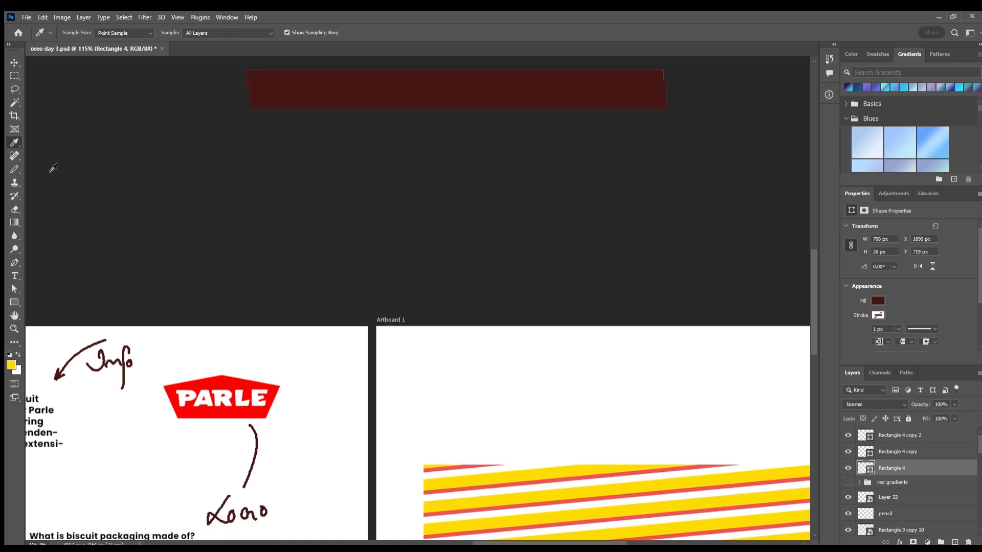
pyautogui.click(14, 63)
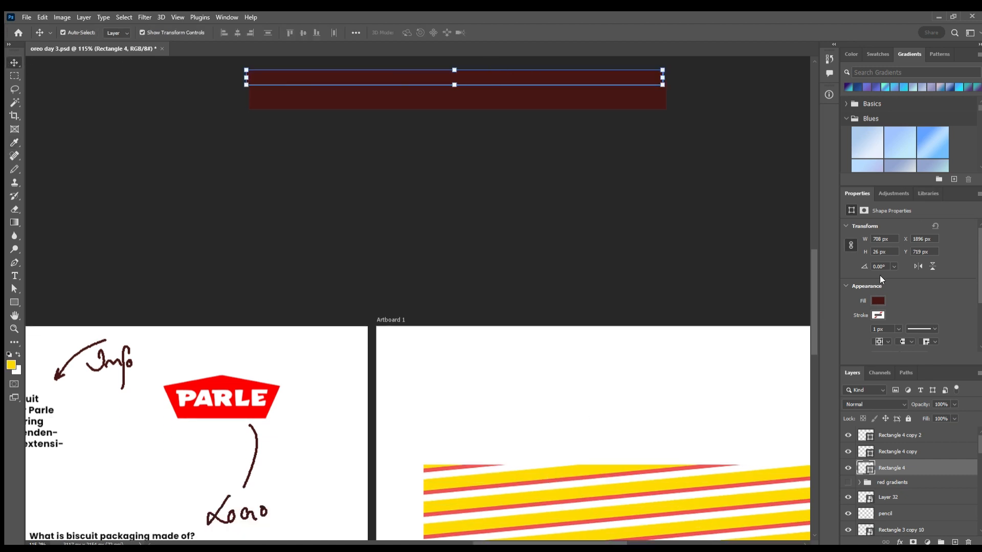
pyautogui.hotkey('alt', 'BackSpace')
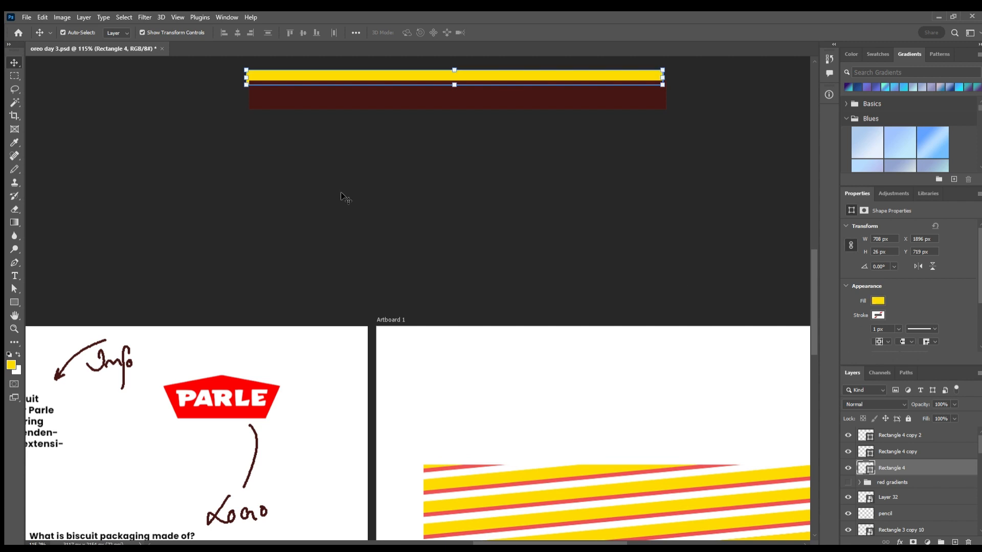
pyautogui.click(51, 81)
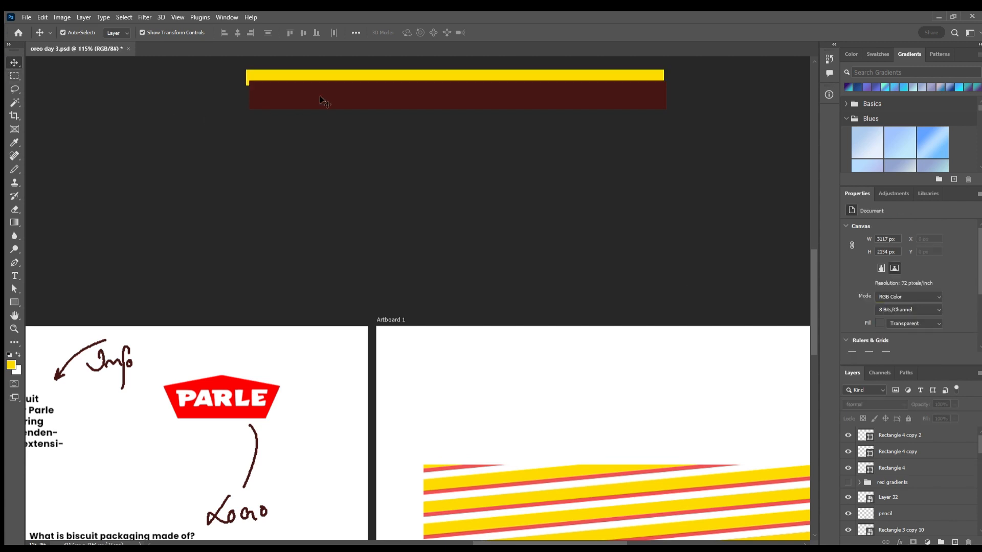
# Fill the middle bar, Rectangle 4 copy, with the light red of the thin stripes in Artboard 1
pyautogui.click(394, 87)
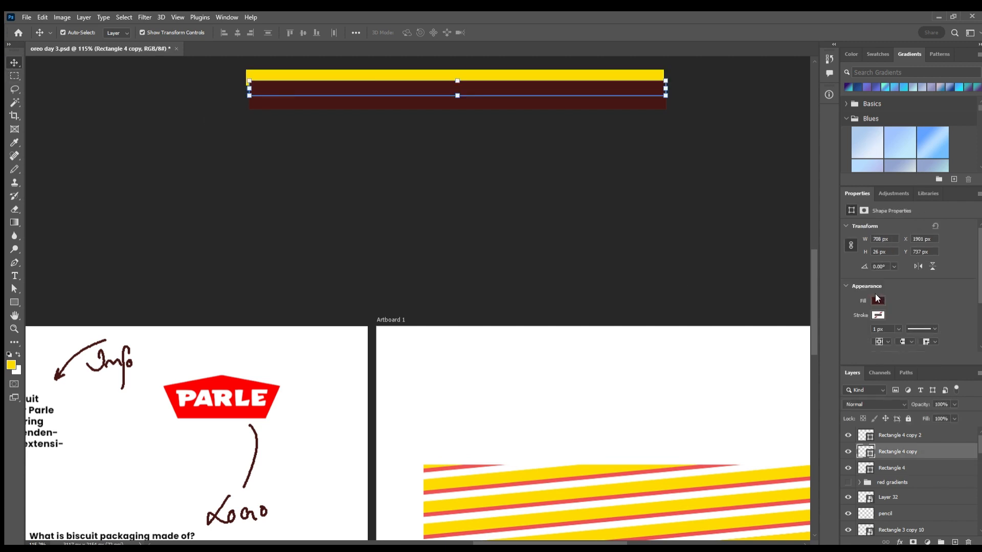
pyautogui.press('i')
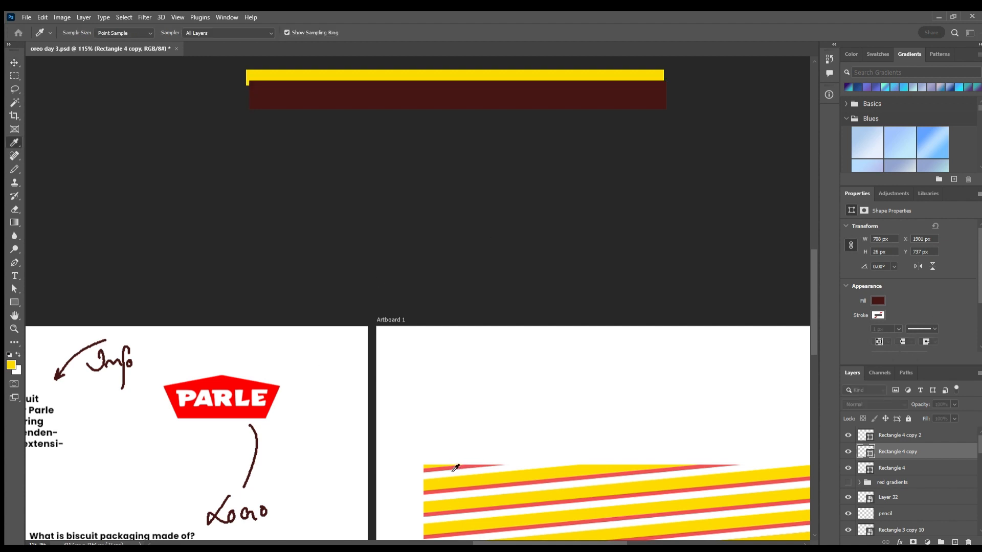
pyautogui.click(605, 124)
pyautogui.click(418, 139)
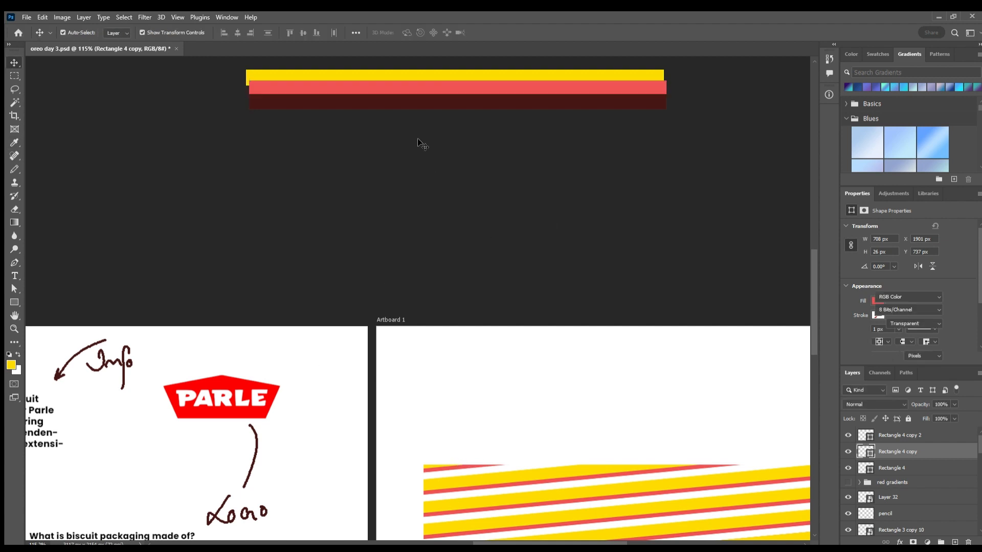
# Line up the middle and lowest bars with the yellow bar's side edges and fill the lowest bar white
pyautogui.moveTo(438, 81); pyautogui.dragTo(428, 99)
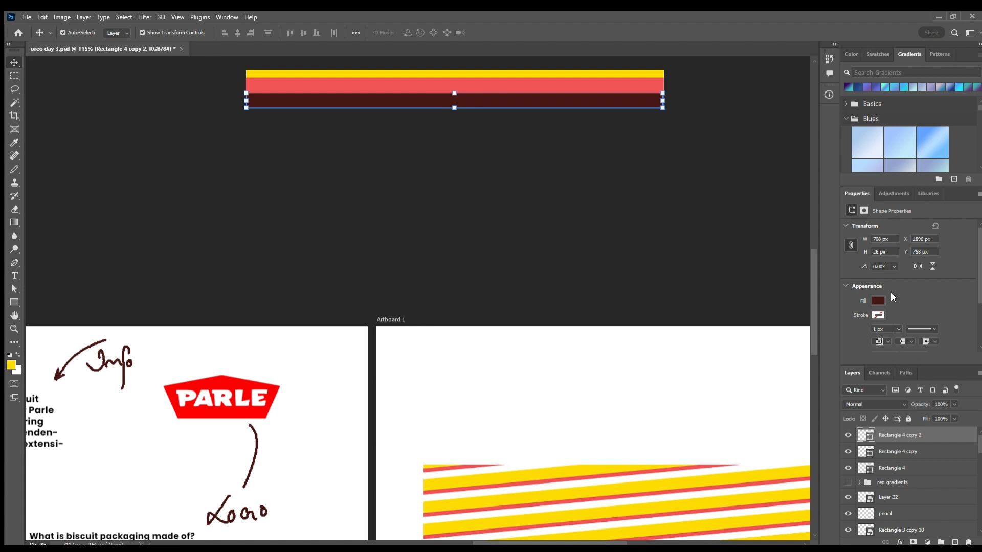
pyautogui.press('i')
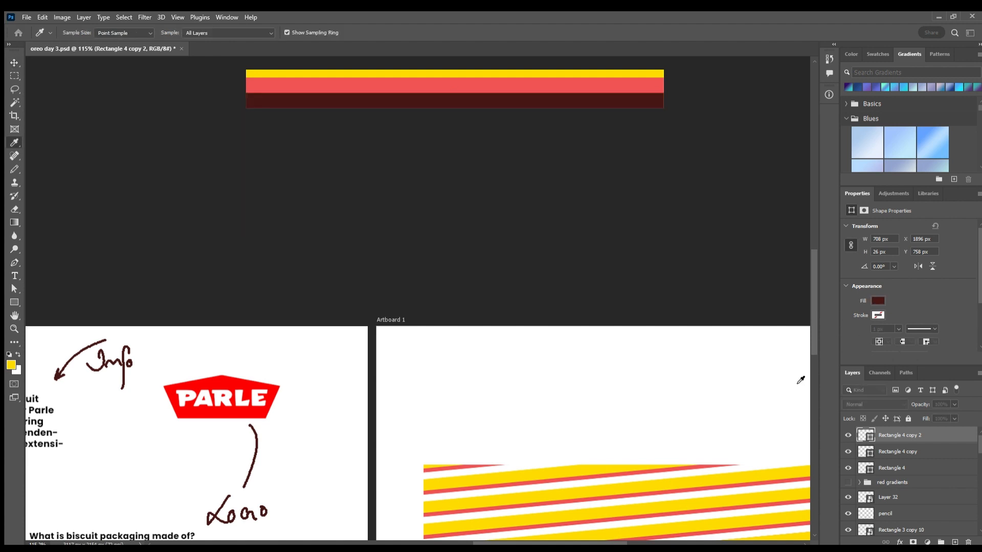
pyautogui.press('v')
pyautogui.hotkey('ctrl', 'BackSpace')
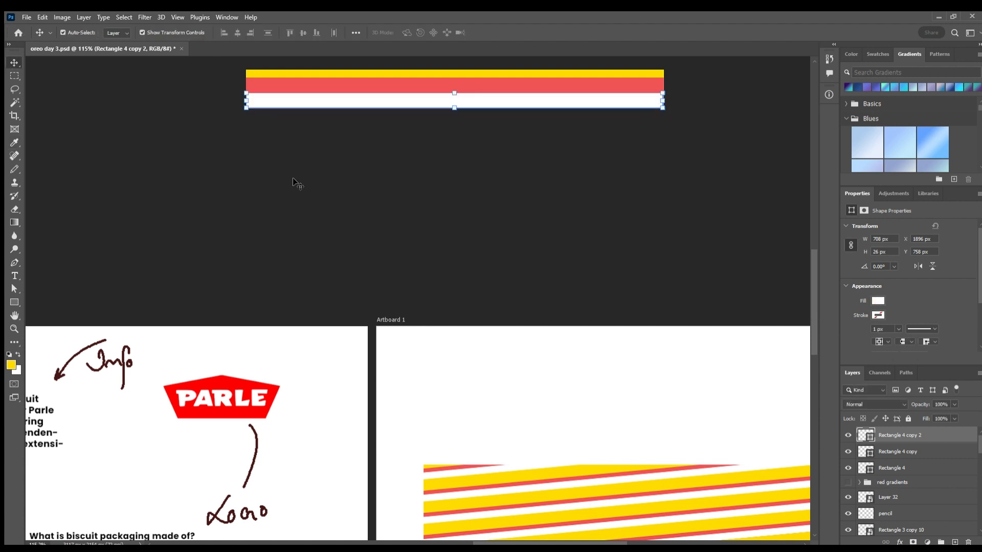
pyautogui.click(292, 177)
# Move the white bar up to cover about half of the red bar, and duplicate the three-bar set just below
pyautogui.moveTo(508, 104); pyautogui.dragTo(507, 100)
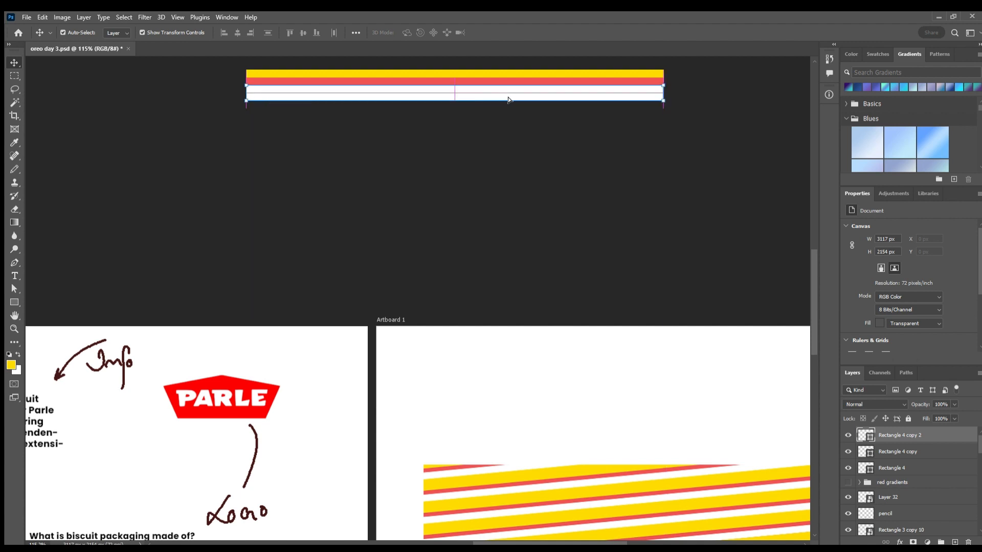
pyautogui.scroll(-3, 502, 160)
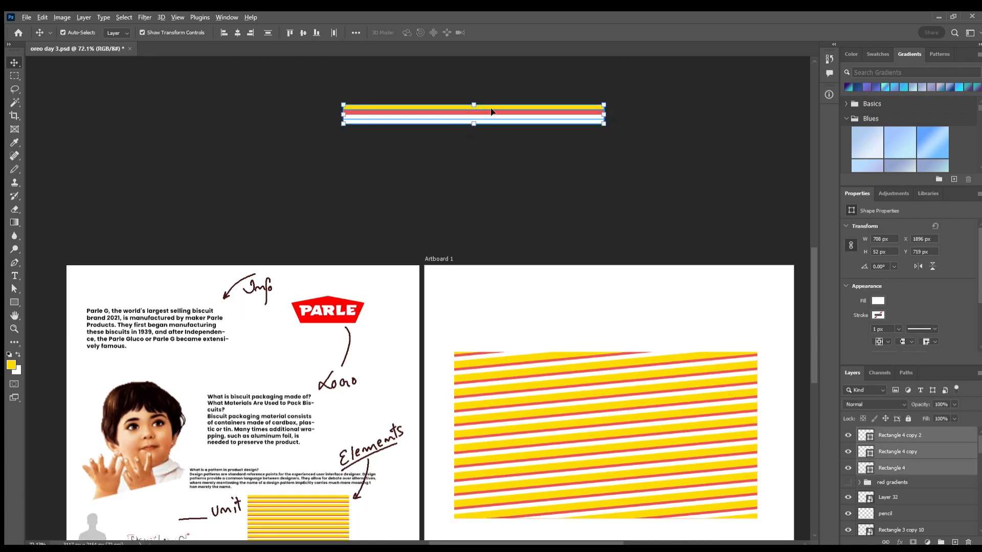
pyautogui.moveTo(492, 116)
pyautogui.mouseDown()
pyautogui.moveTo(491, 146)
pyautogui.moveTo(491, 121)
pyautogui.mouseUp()
pyautogui.click(492, 160)
pyautogui.scroll(3, 473, 142)
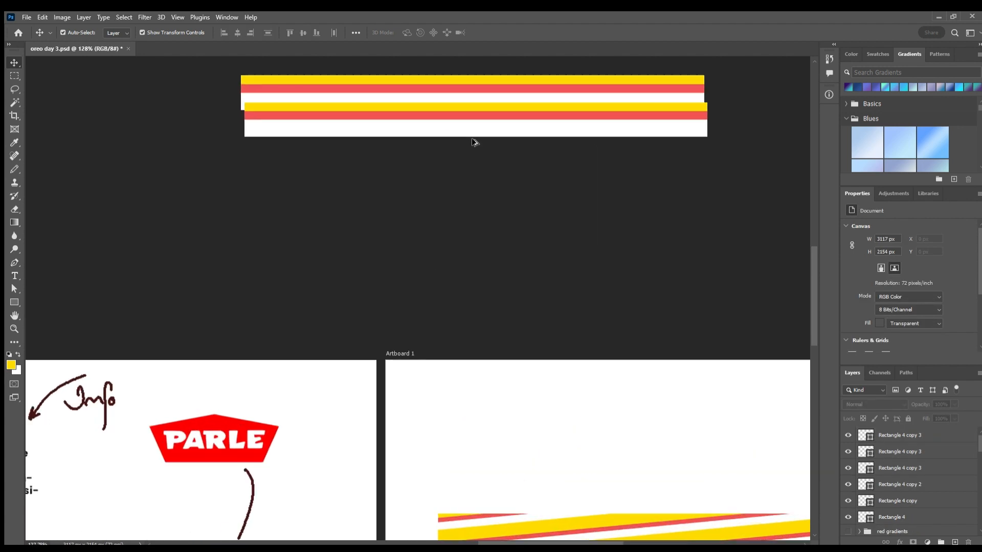
pyautogui.moveTo(432, 175); pyautogui.dragTo(428, 276)
pyautogui.moveTo(238, 271); pyautogui.dragTo(259, 209)
pyautogui.click(258, 255)
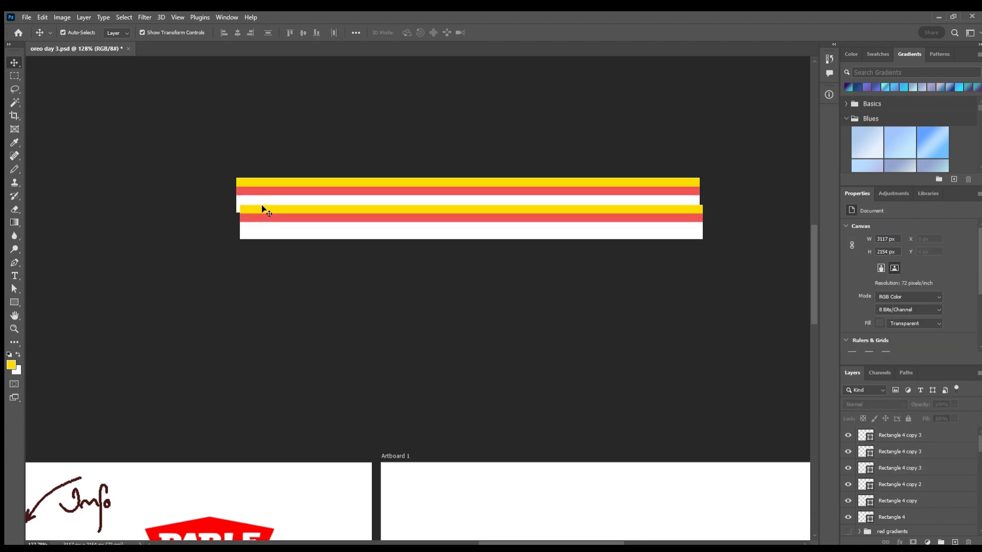
# Move the duplicate yellow and red bars up against the first stripe set, flush with its side edges, and fit the duplicate white bar beneath them
pyautogui.click(261, 209)
pyautogui.keyDown('shift'); pyautogui.click(267, 219); pyautogui.keyUp('shift')
pyautogui.hotkey('ctrl', 't')
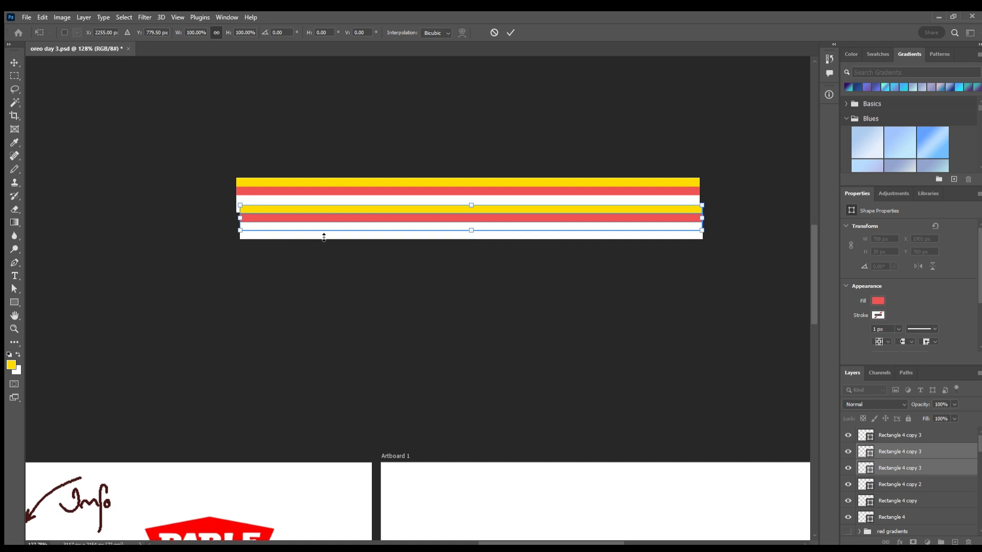
pyautogui.click(511, 31)
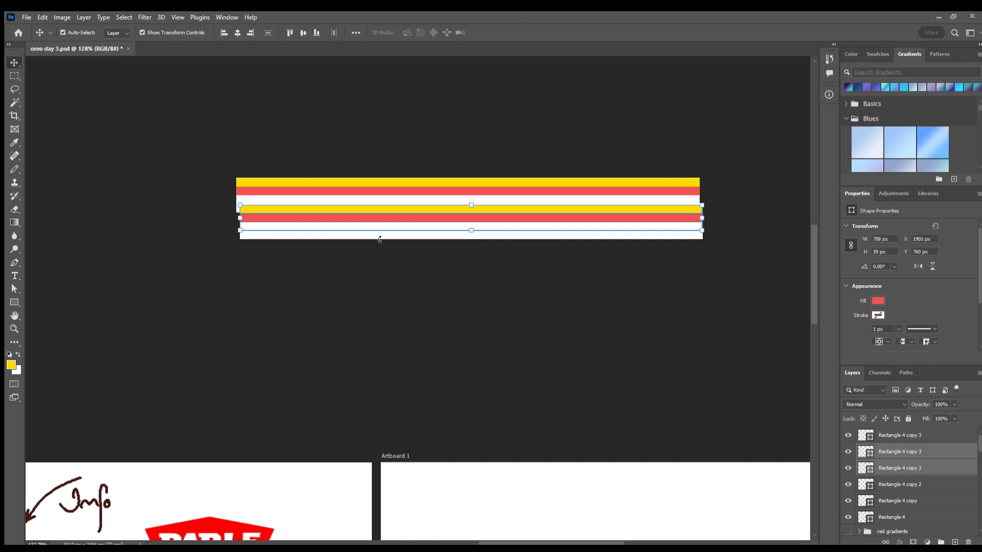
pyautogui.hotkey('ctrl', 't')
pyautogui.moveTo(411, 220); pyautogui.dragTo(406, 214)
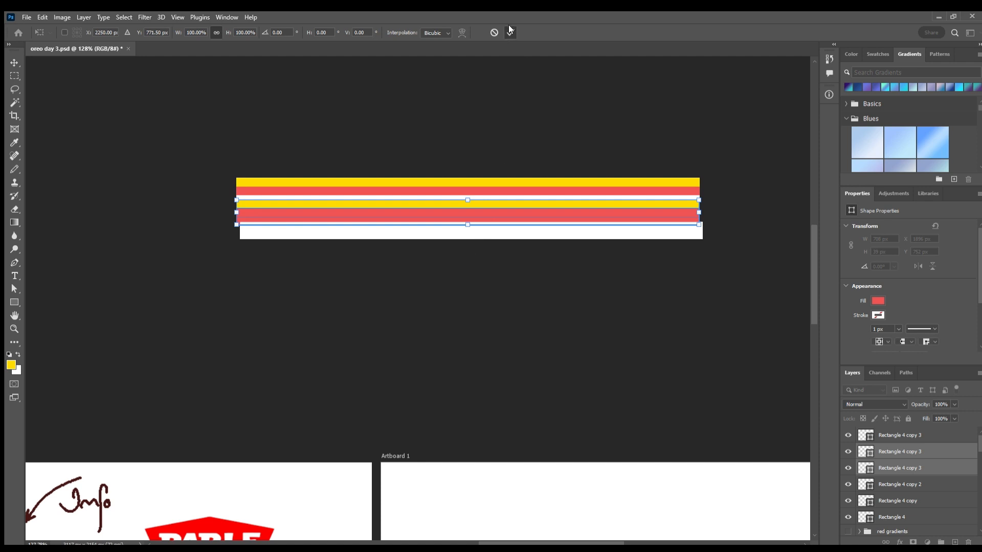
pyautogui.click(510, 30)
pyautogui.moveTo(497, 234); pyautogui.dragTo(492, 223)
pyautogui.click(501, 284)
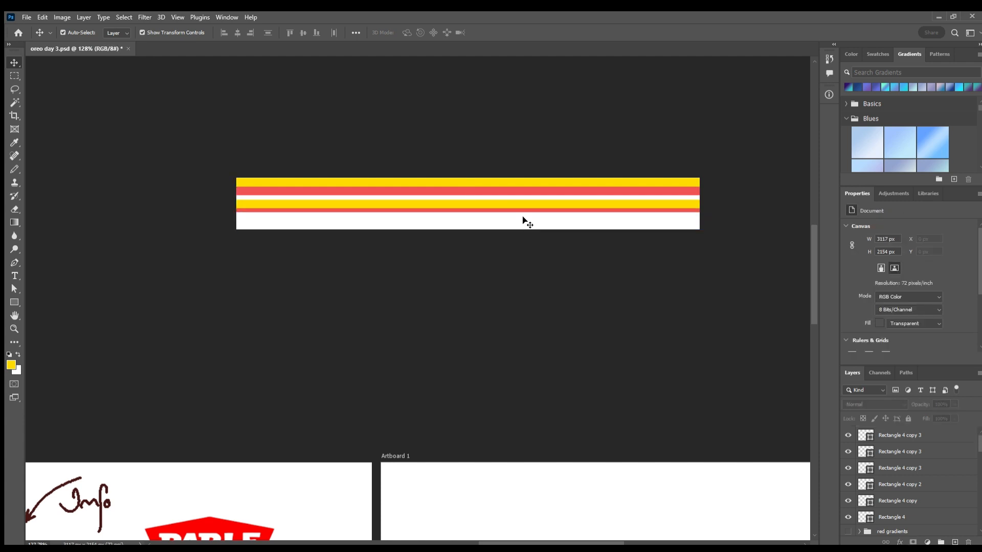
# Delete all the yellow, red and white bars built above the artboards
pyautogui.scroll(-5, 522, 216)
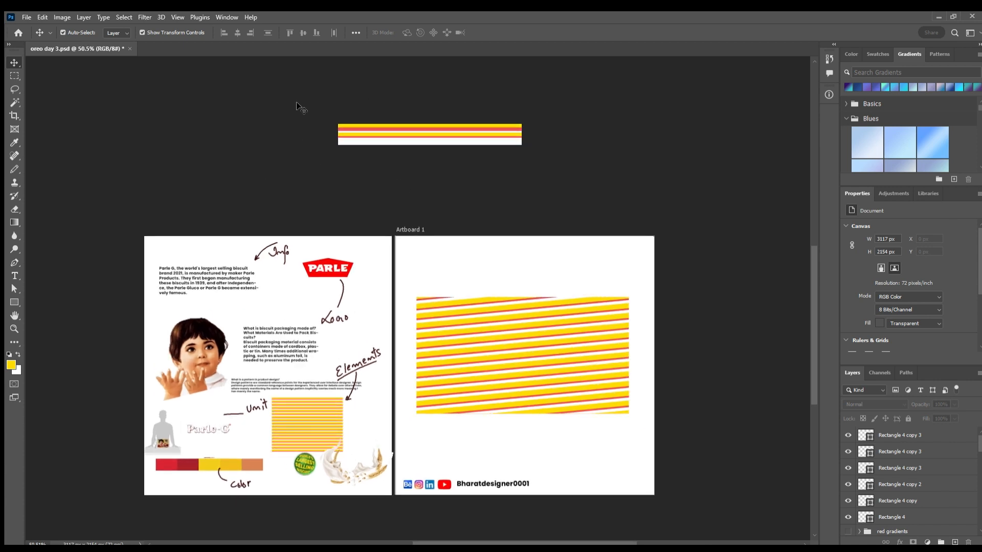
pyautogui.moveTo(300, 106); pyautogui.dragTo(529, 153)
pyautogui.press('Delete')
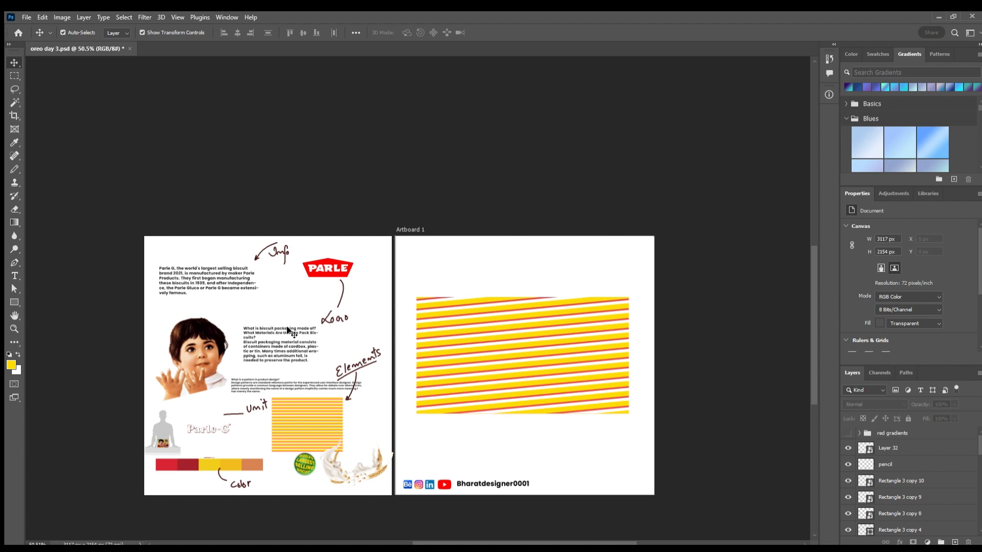
# Place a copy of the child's picture from the reference board on the striped pack in Artboard 1, near its left end
pyautogui.click(198, 354)
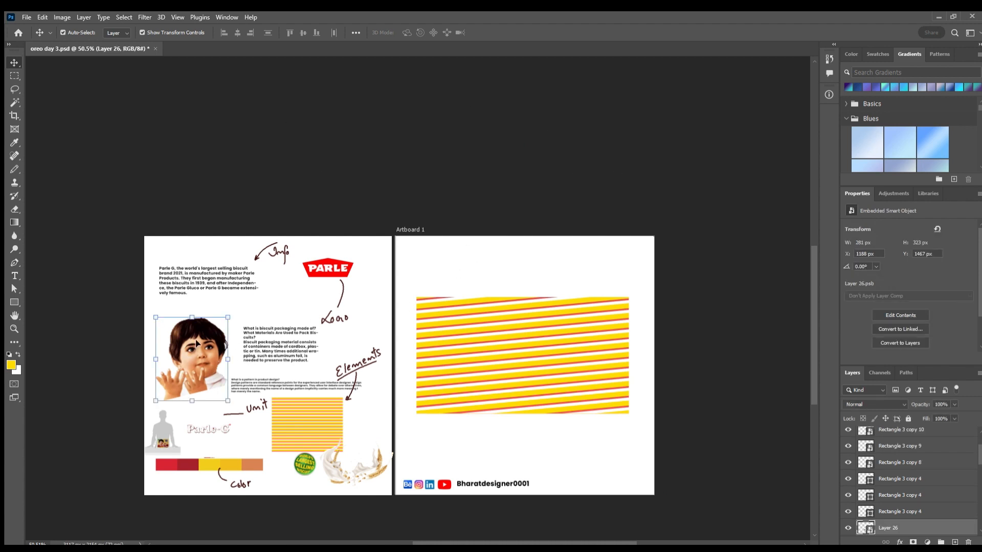
pyautogui.moveTo(197, 343); pyautogui.dragTo(465, 339)
pyautogui.click(508, 119)
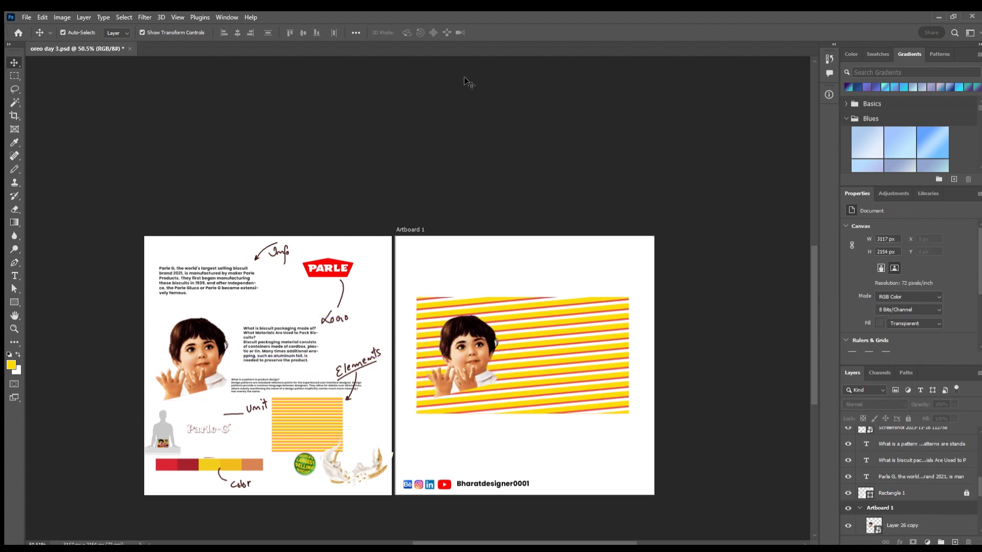
# Duplicate the inner work layer from Group 1 and place the copy directly above the striped layer Rectangle 3 copy 11
pyautogui.scroll(-5, 871, 505)
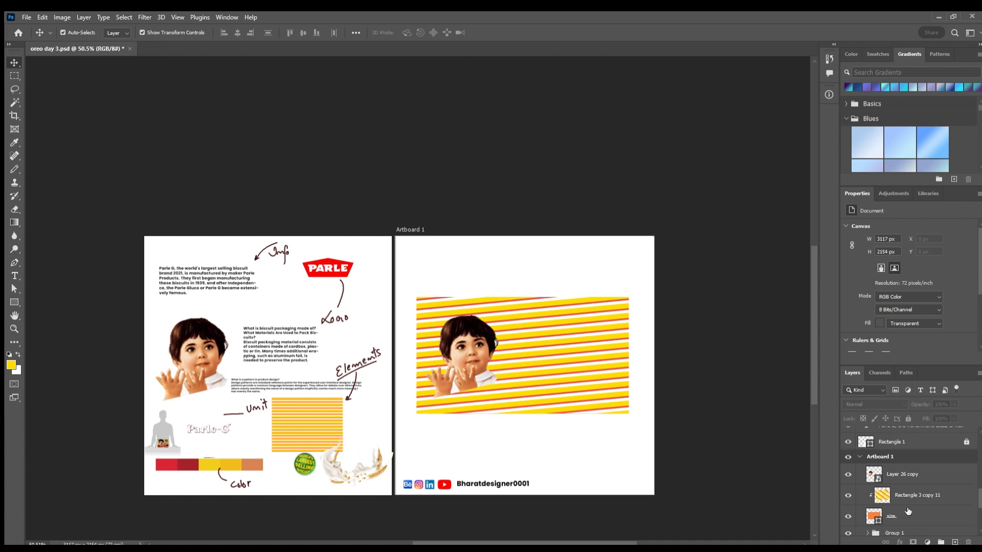
pyautogui.click(867, 494)
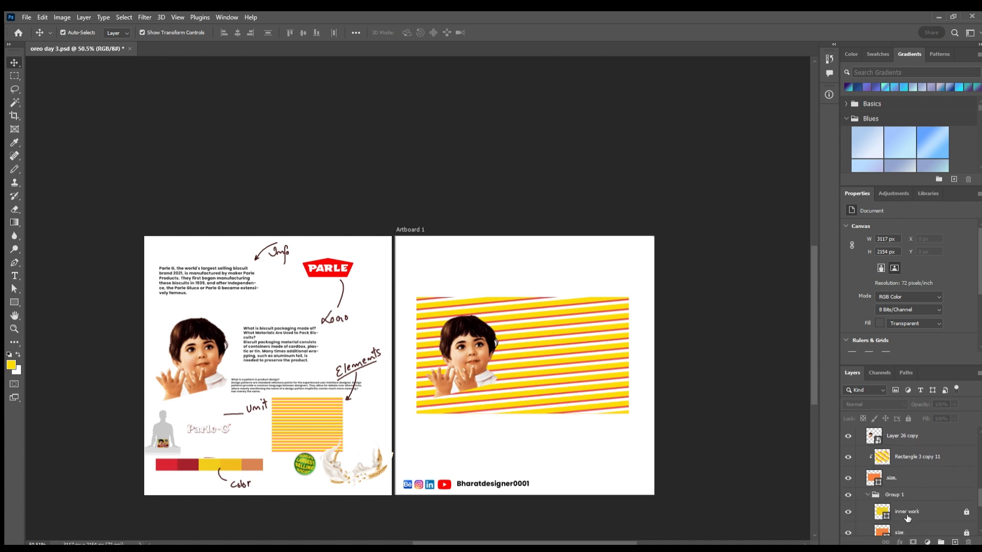
pyautogui.scroll(-1, 908, 516)
pyautogui.click(949, 503)
pyautogui.moveTo(949, 503); pyautogui.dragTo(930, 427)
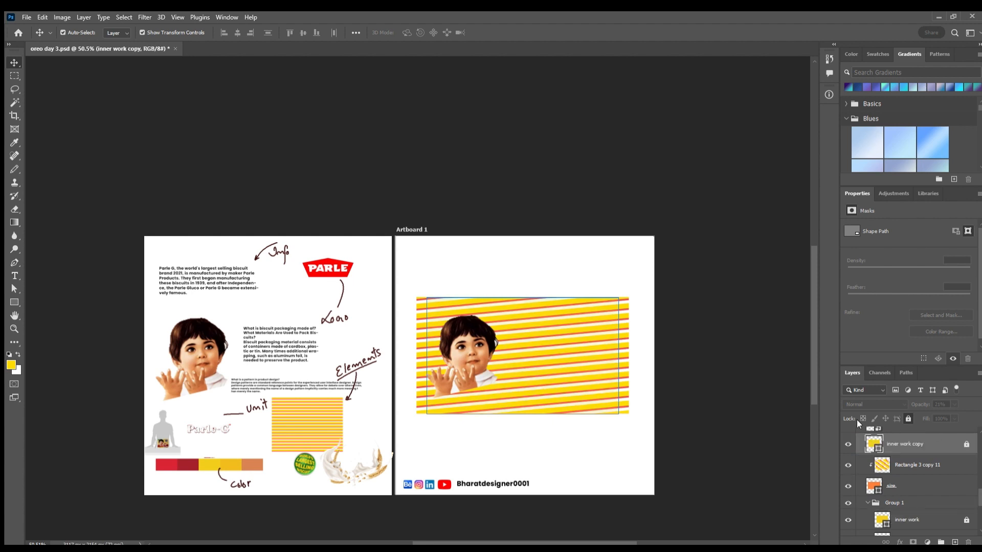
pyautogui.click(722, 367)
pyautogui.click(522, 342)
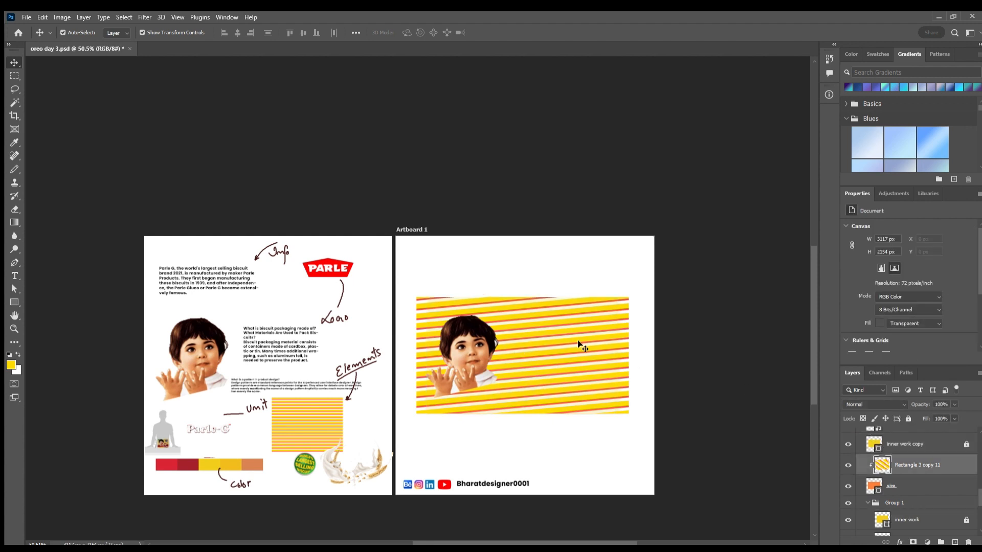
# Unlock the inner work copy layer and raise its opacity for a stronger yellow tint over the stripes
pyautogui.click(923, 443)
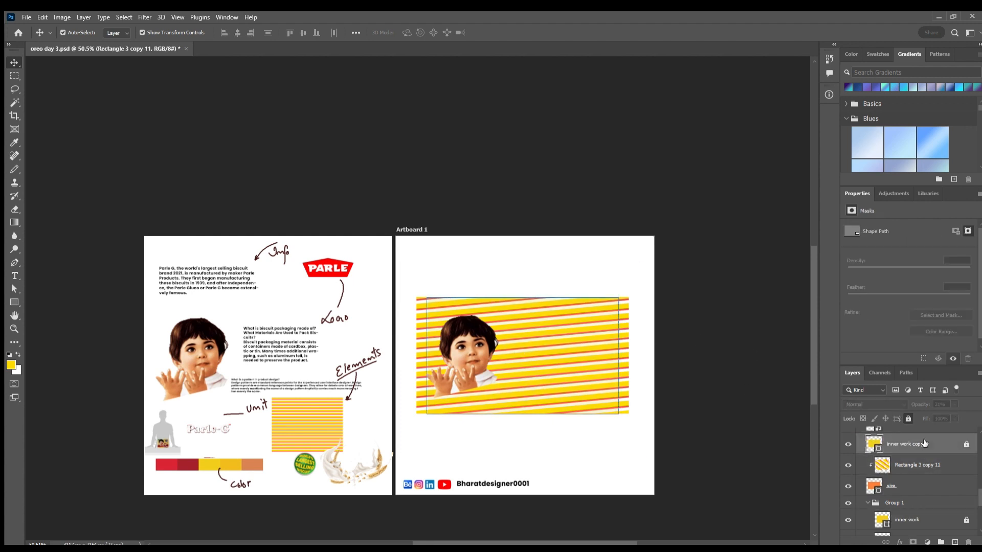
pyautogui.scroll(2, 924, 443)
pyautogui.click(966, 482)
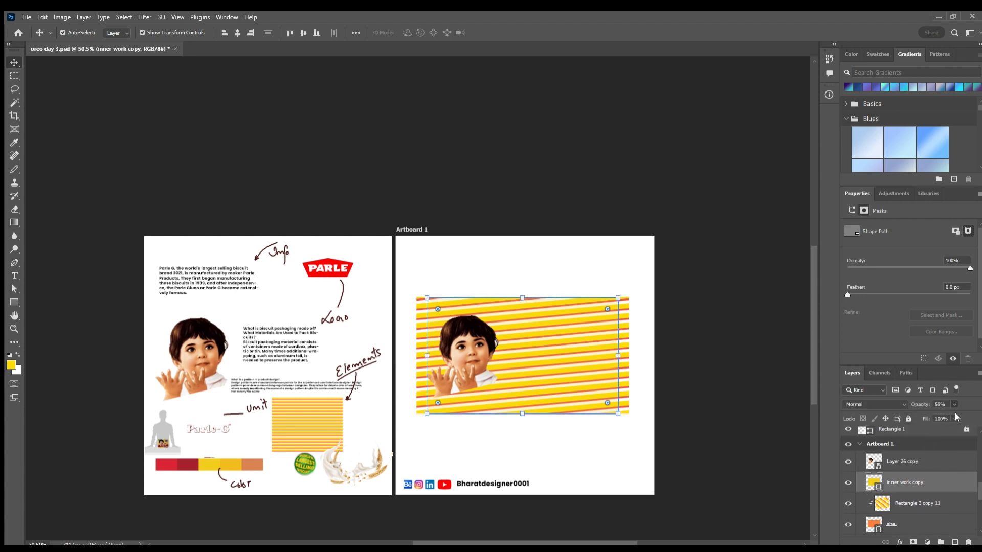
pyautogui.click(751, 358)
# Nudge the child's picture slightly upward on the striped pack in Artboard 1
pyautogui.scroll(2, 470, 358)
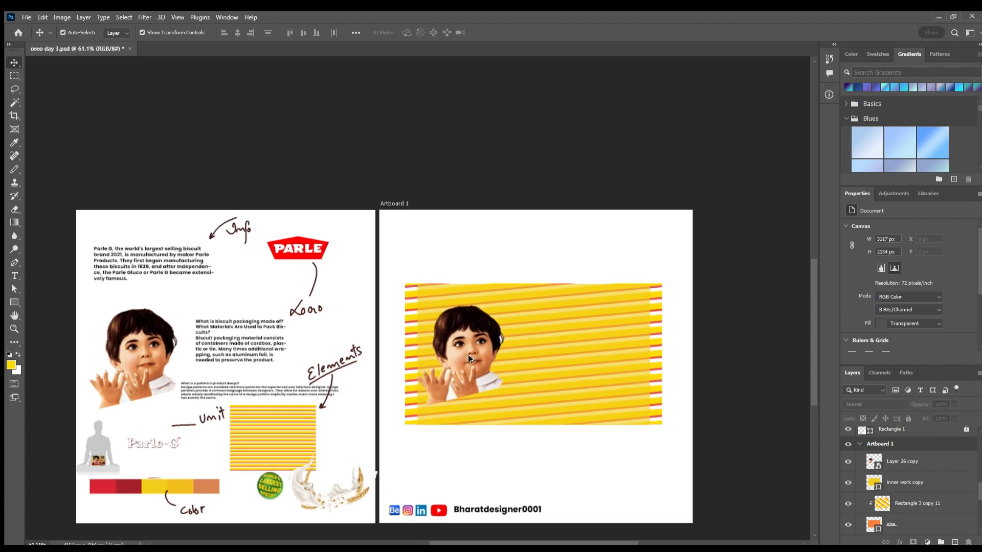
pyautogui.click(469, 358)
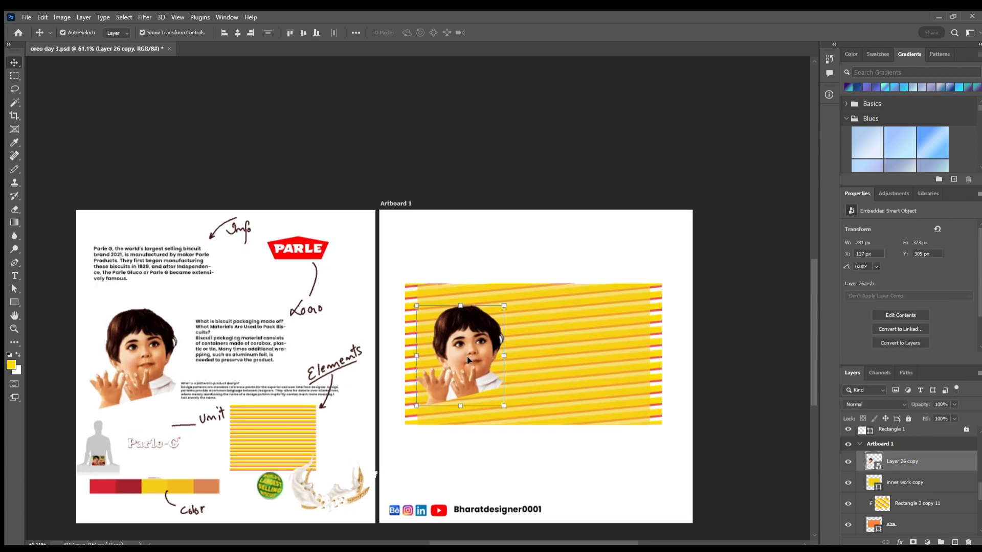
pyautogui.moveTo(468, 357); pyautogui.dragTo(467, 354)
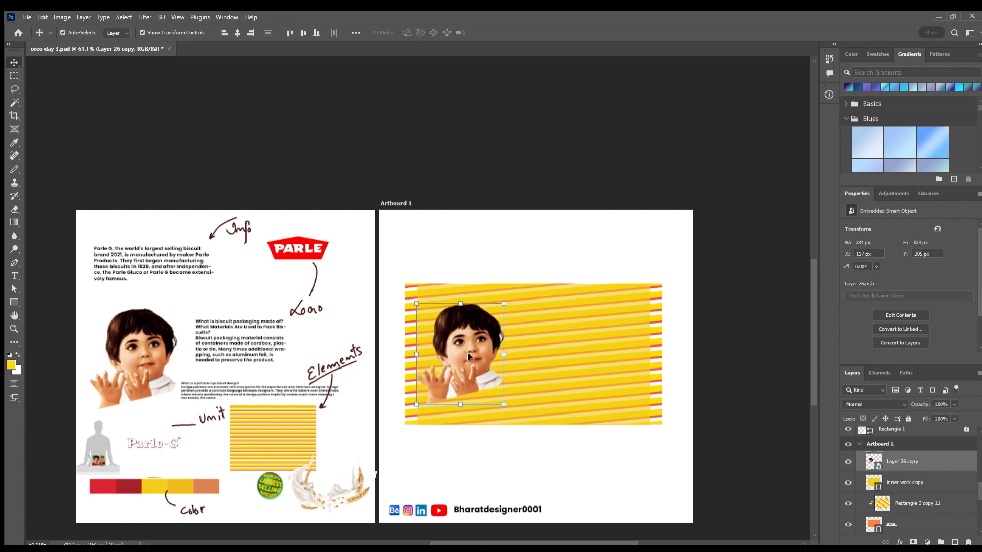
pyautogui.click(745, 329)
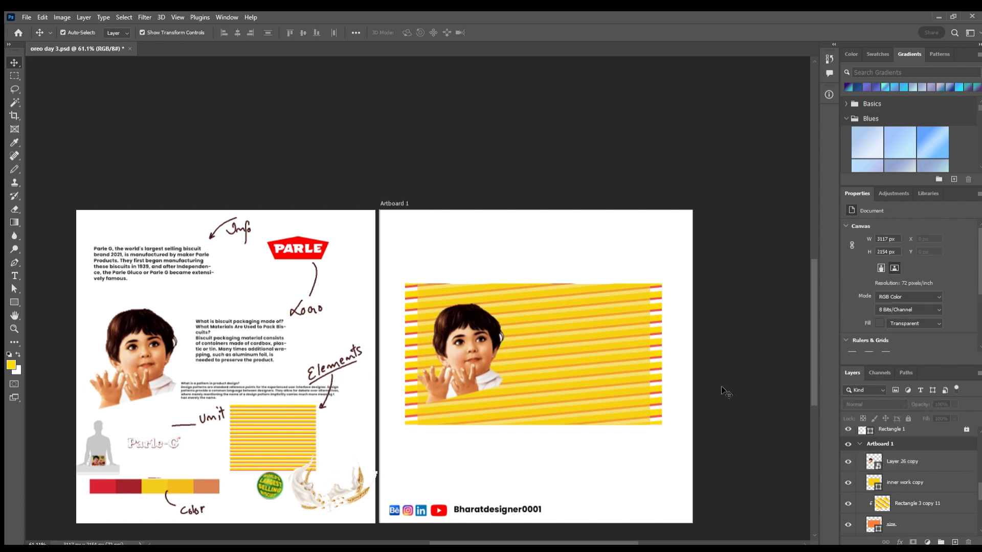
# Draw a dark brown four-sided Pen shape, about 746 by 218 px, across the pack's lower part with its upper edge rising to the right
pyautogui.press('p')
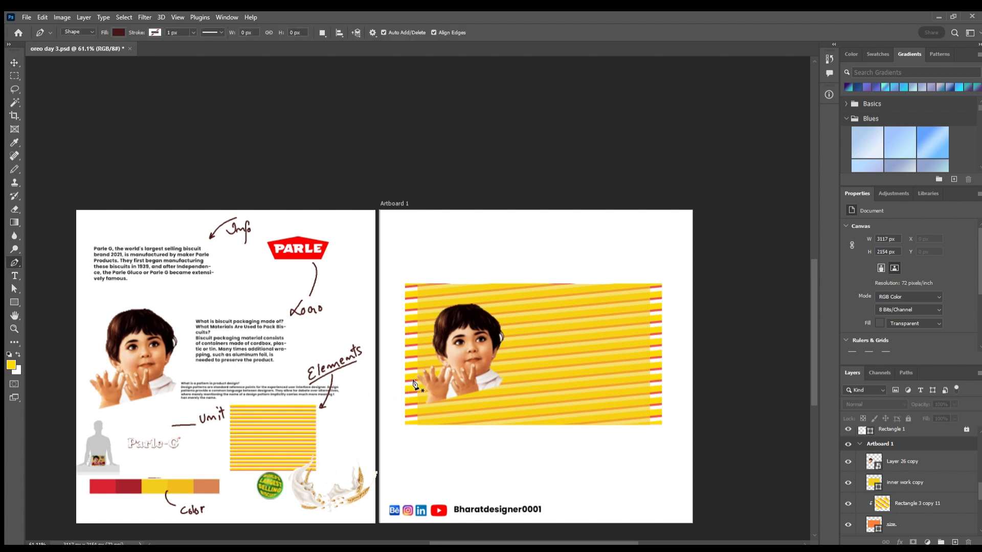
pyautogui.click(418, 423)
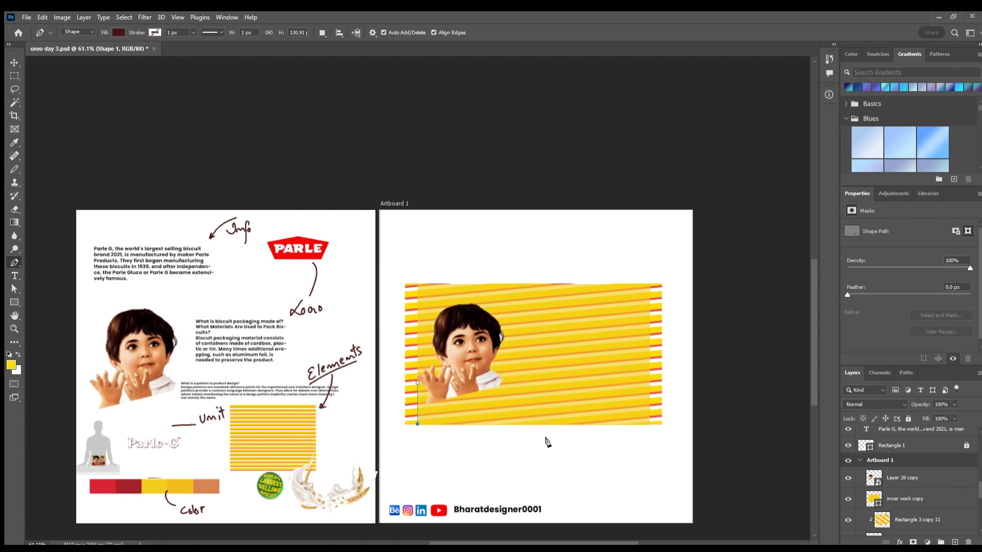
pyautogui.click(649, 424)
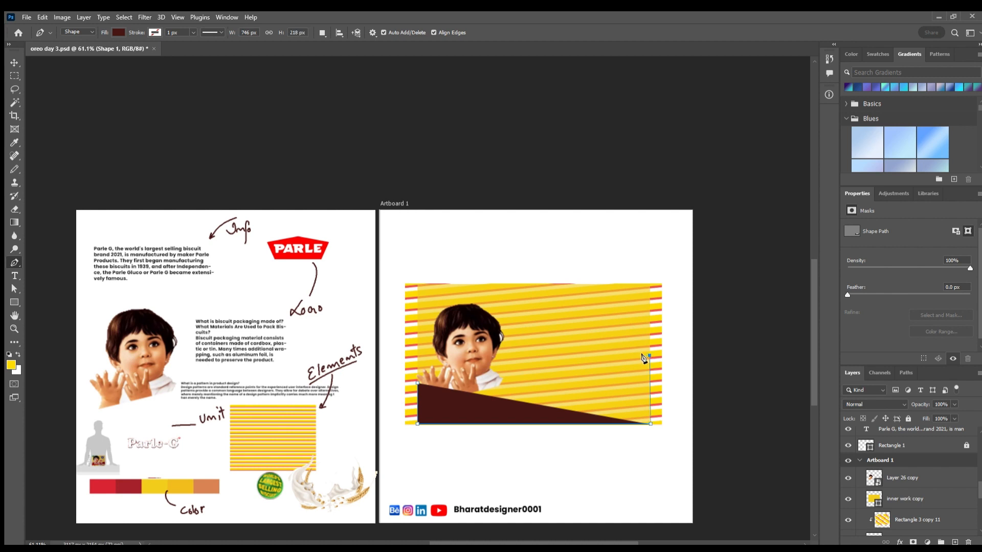
pyautogui.click(649, 355)
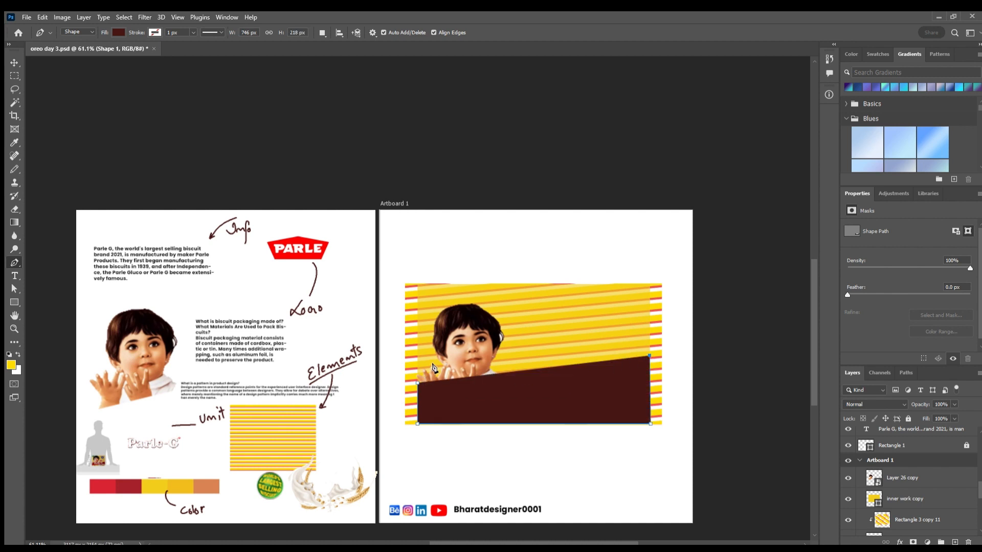
pyautogui.click(415, 384)
pyautogui.click(14, 62)
pyautogui.click(680, 334)
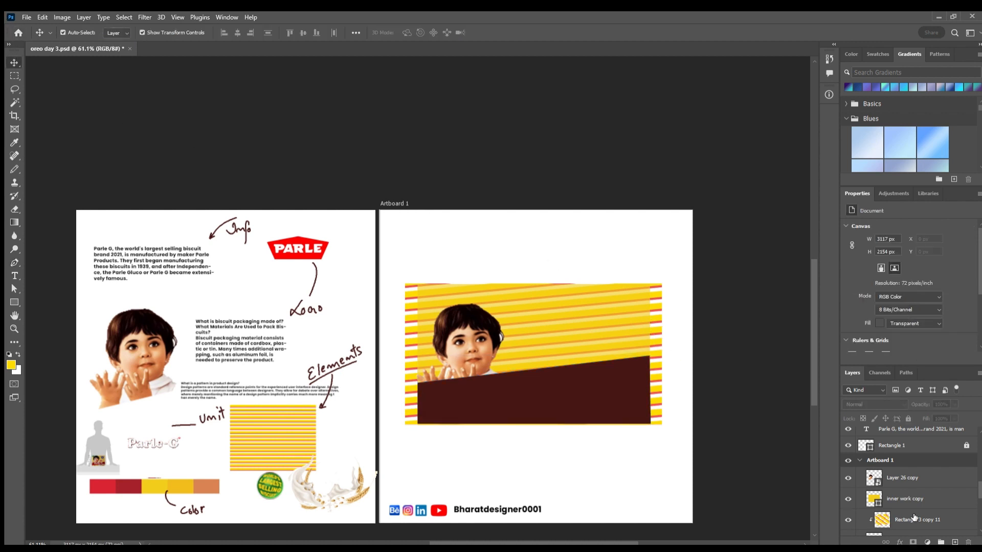
# Collapse Group 1 in the layer stack of Artboard 1
pyautogui.scroll(-6, 915, 518)
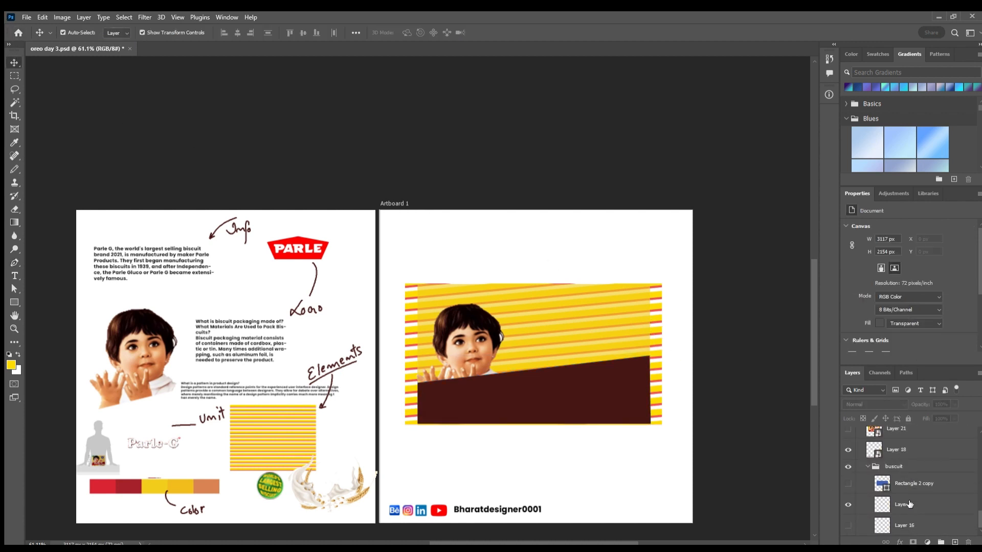
pyautogui.scroll(5, 909, 504)
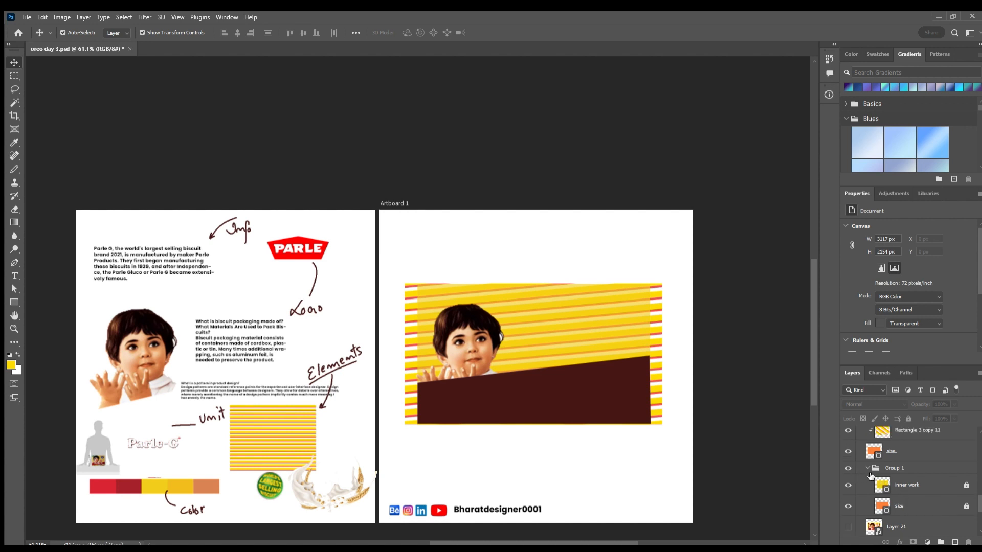
pyautogui.scroll(1, 870, 477)
pyautogui.click(871, 484)
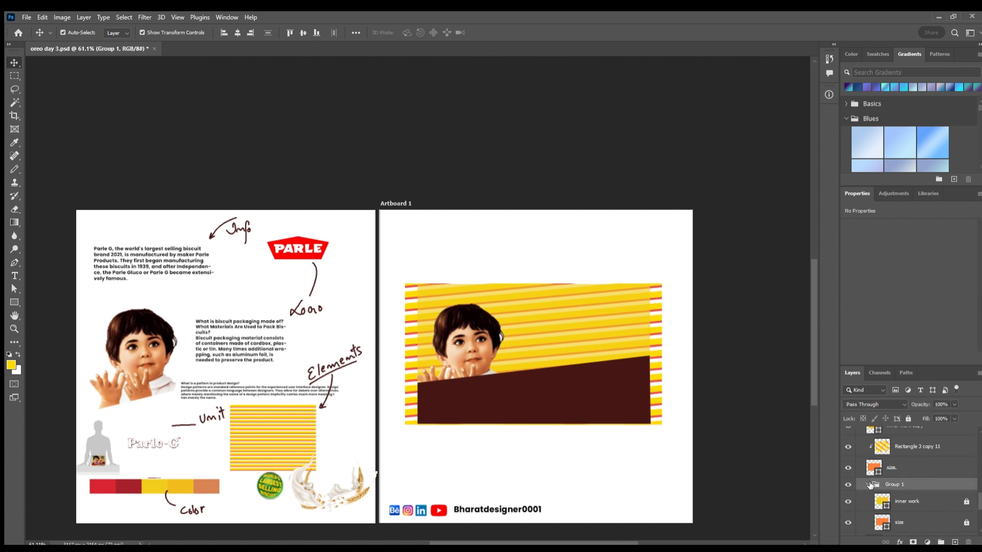
pyautogui.scroll(-5, 879, 492)
# Move the red gradients group into Artboard 1, directly above the Layer 26 copy layer
pyautogui.scroll(15, 878, 492)
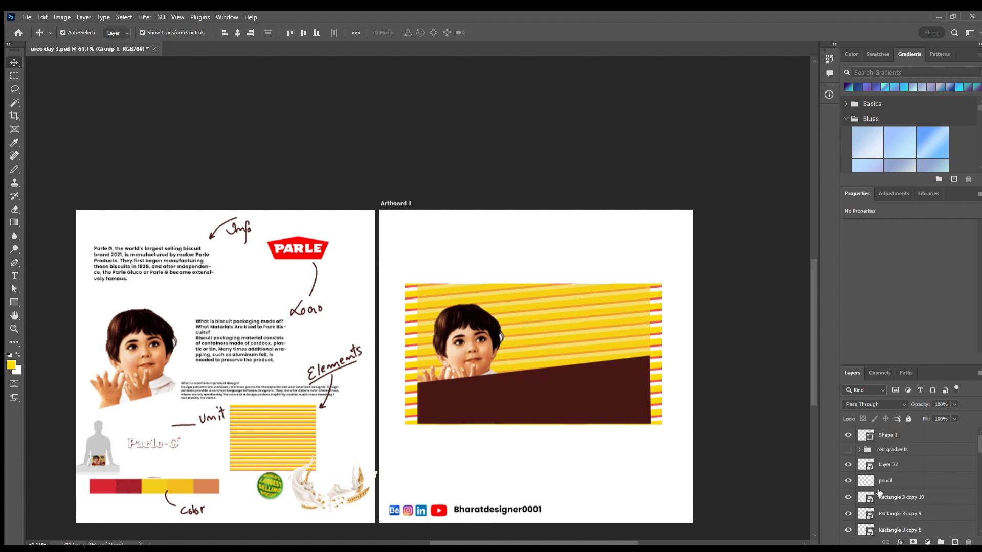
pyautogui.click(880, 451)
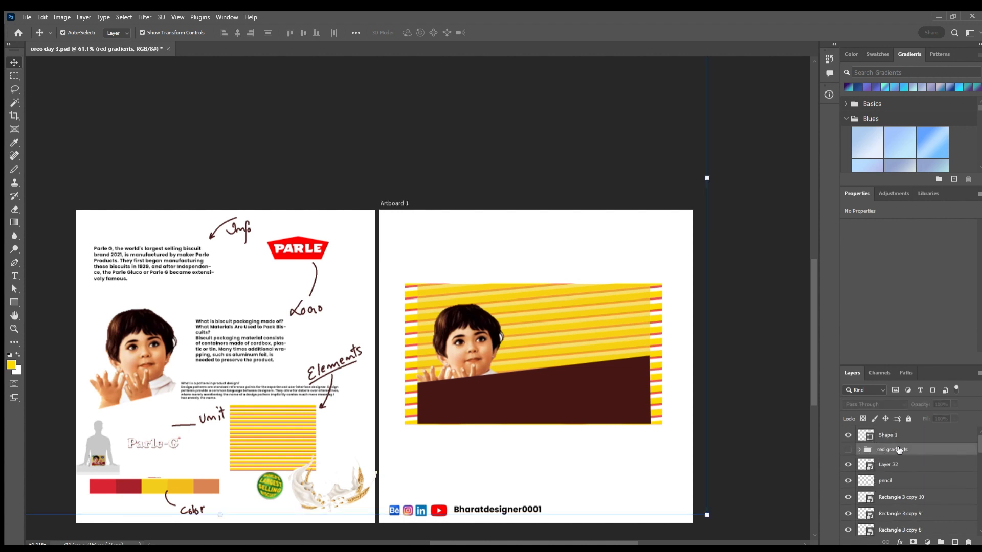
pyautogui.scroll(-5, 898, 449)
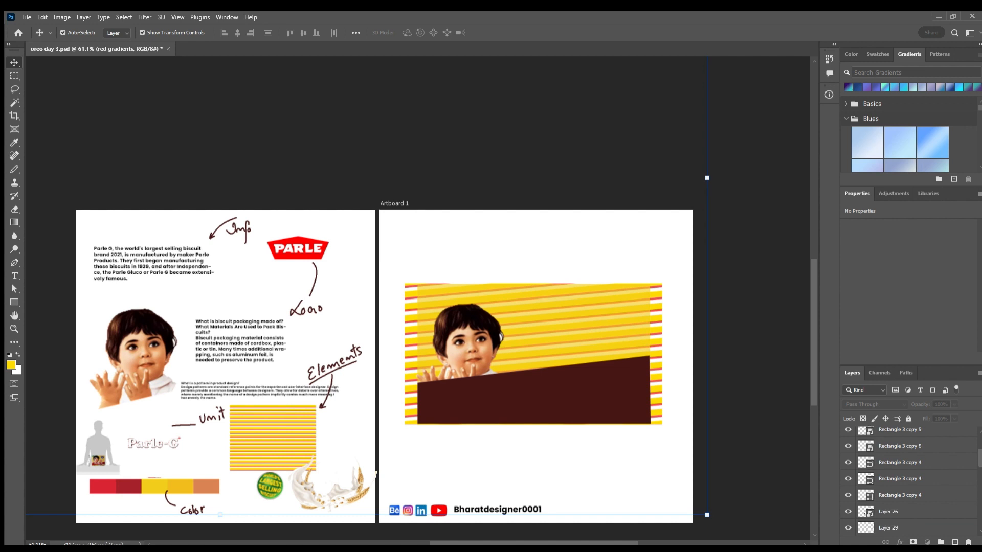
pyautogui.scroll(-10, 900, 475)
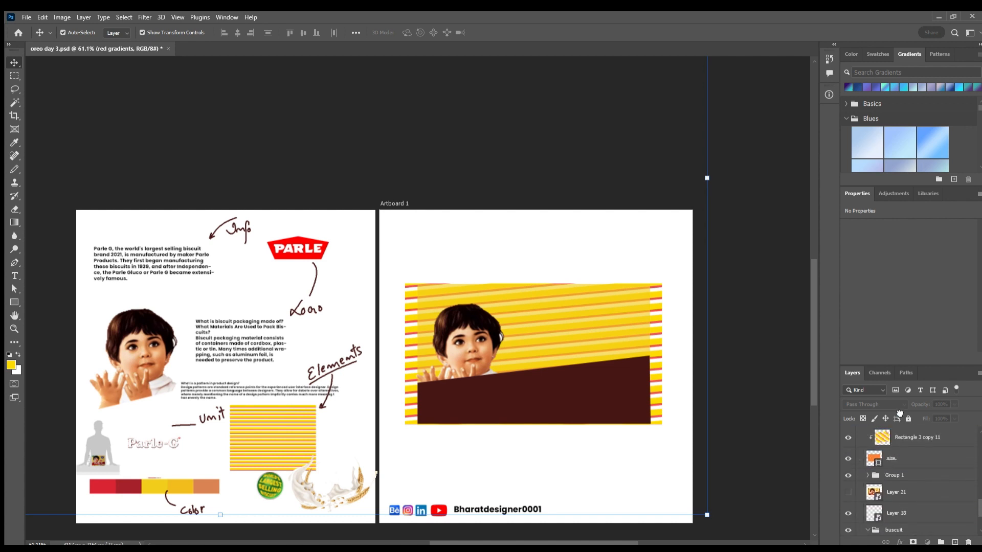
pyautogui.scroll(3, 903, 471)
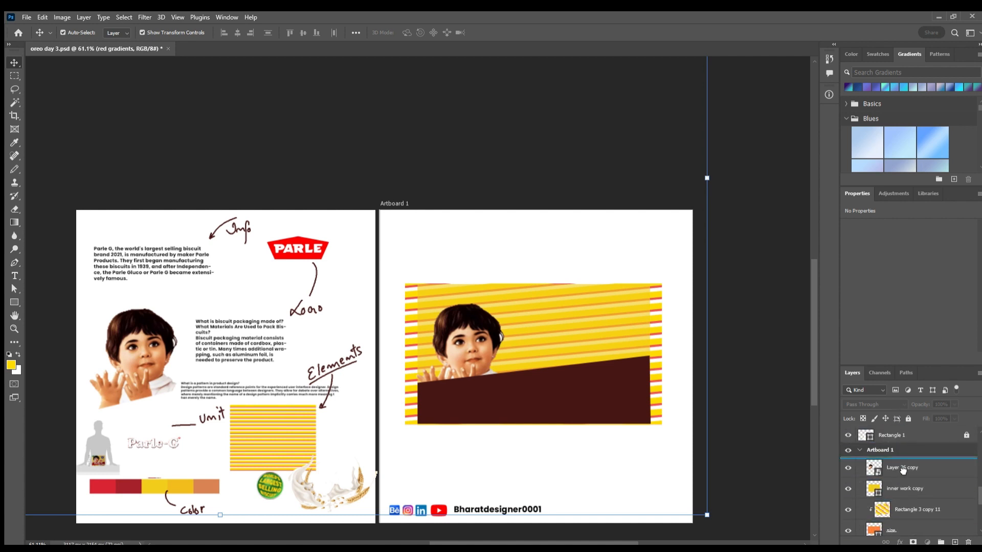
pyautogui.moveTo(903, 470)
pyautogui.mouseDown()
pyautogui.moveTo(901, 497)
pyautogui.moveTo(899, 465)
pyautogui.mouseUp()
pyautogui.click(698, 378)
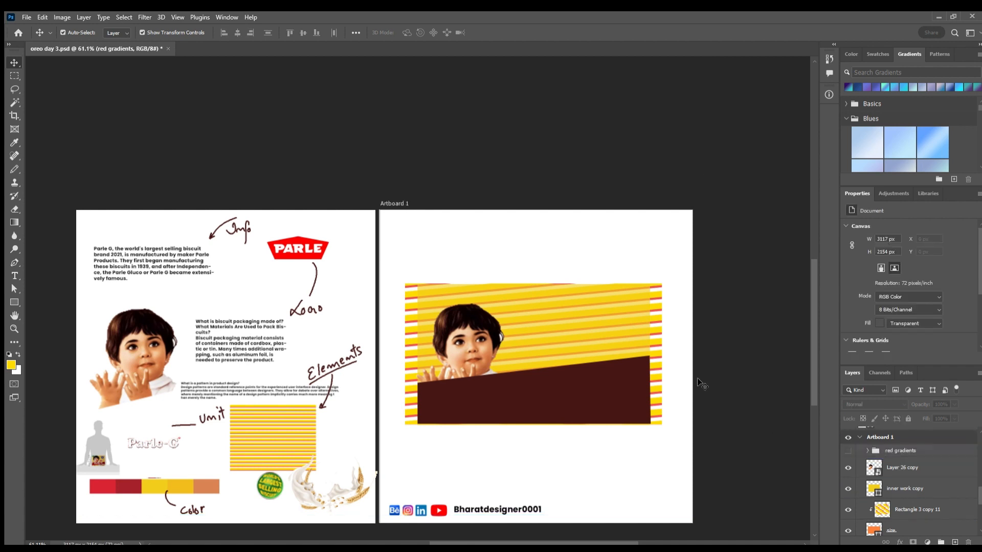
# Move the dark brown Shape 1 layer into Artboard 1, directly above the red gradients group
pyautogui.click(622, 378)
pyautogui.scroll(-3, 936, 447)
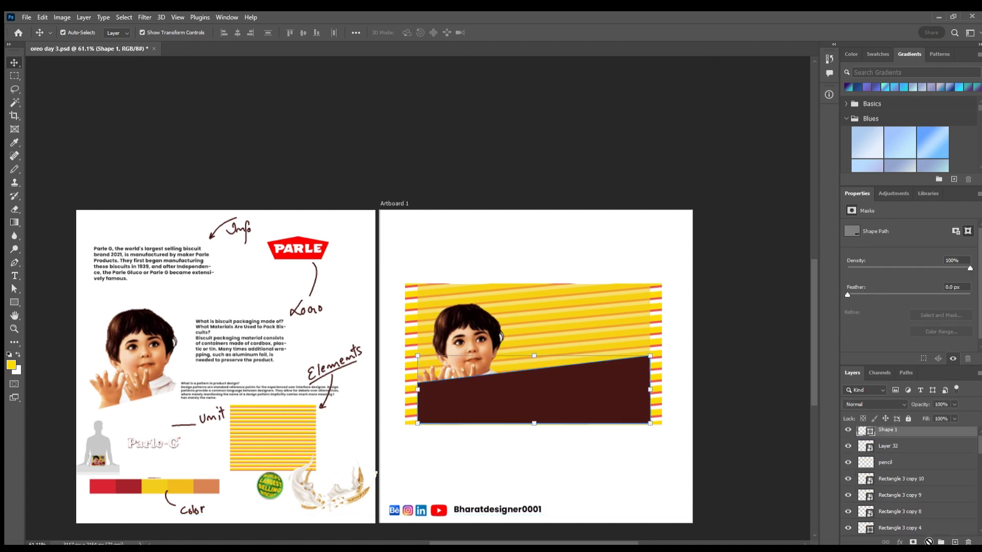
pyautogui.scroll(-5, 920, 459)
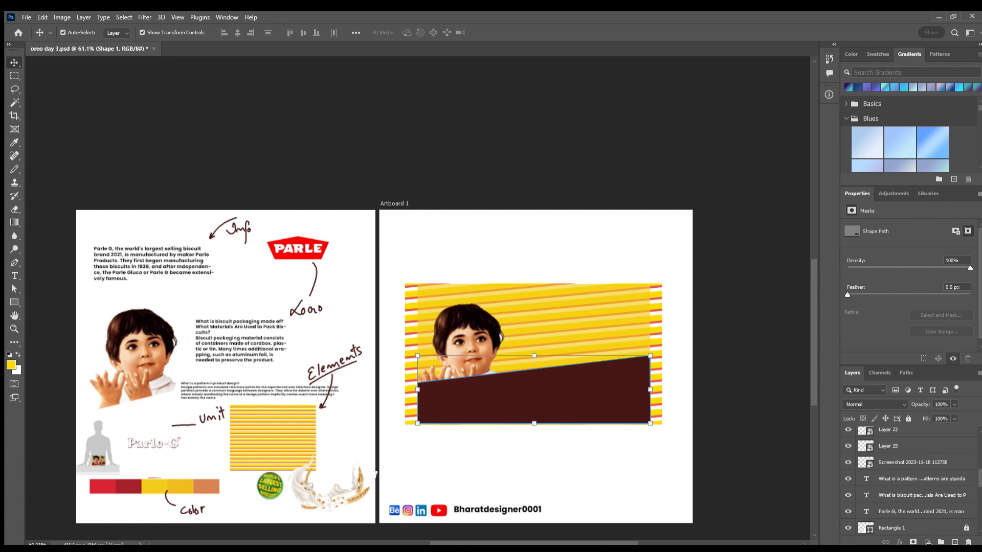
pyautogui.moveTo(920, 459); pyautogui.dragTo(920, 463)
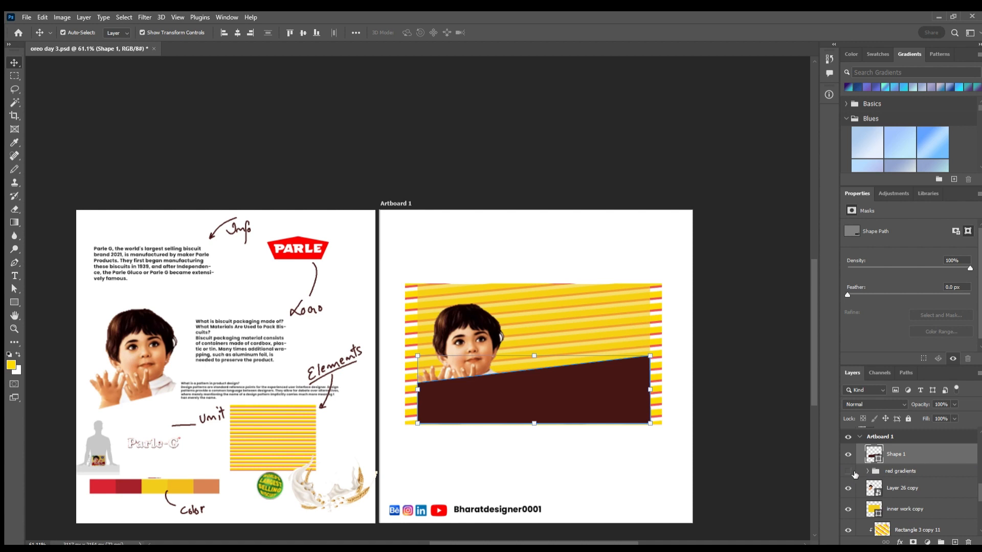
# Move the Shape 1 layer into the red gradients group and inspect the group's layers
pyautogui.click(904, 471)
pyautogui.moveTo(904, 451); pyautogui.dragTo(904, 473)
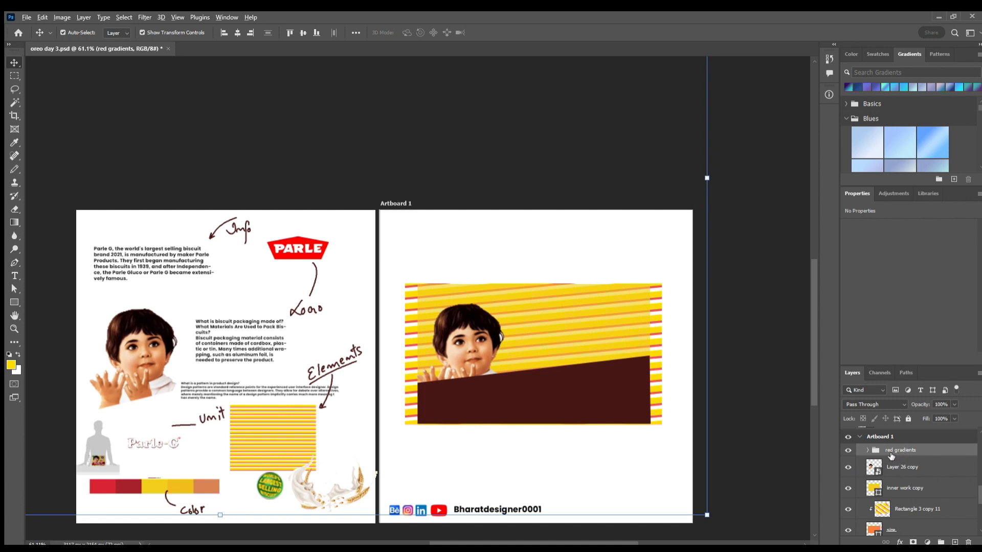
pyautogui.click(868, 450)
pyautogui.click(908, 466)
pyautogui.scroll(-1, 911, 493)
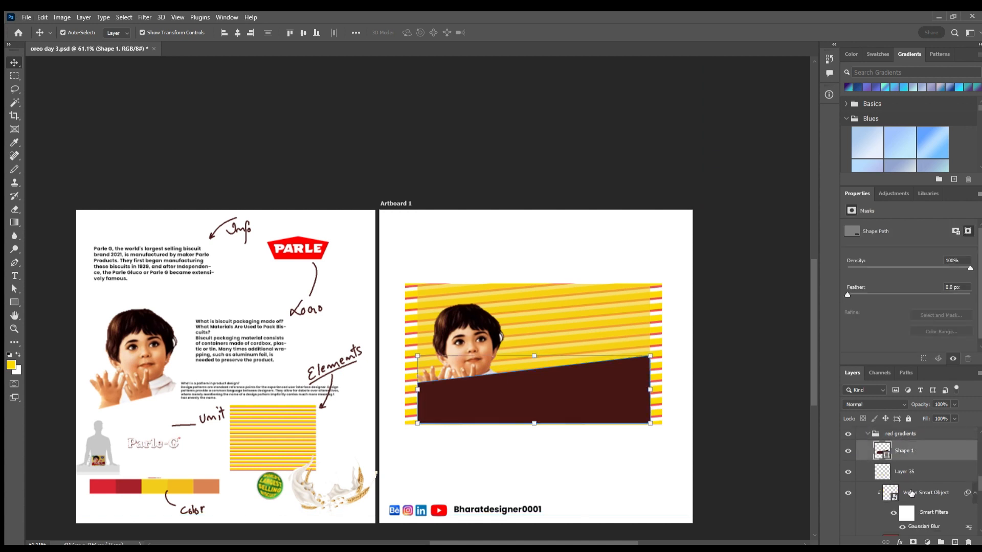
pyautogui.scroll(-5, 911, 493)
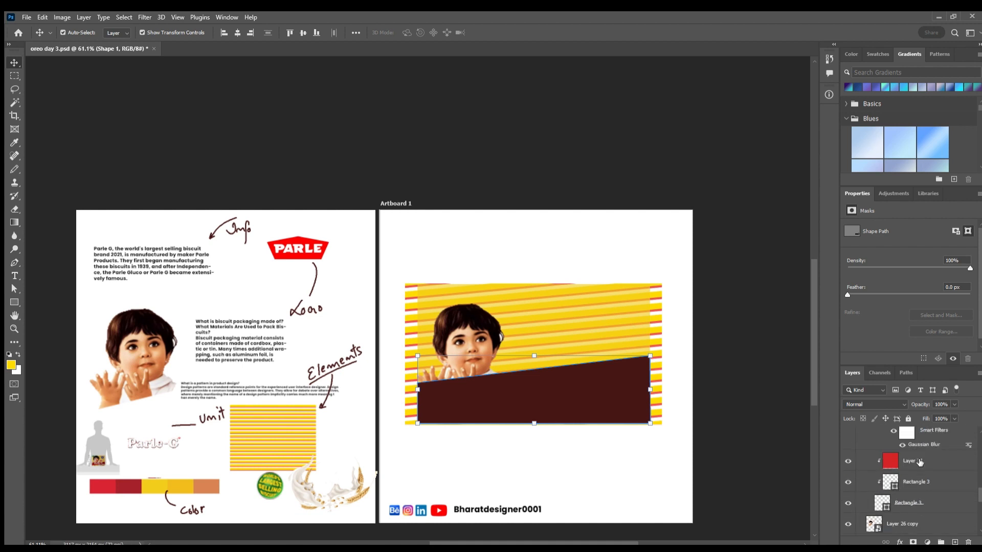
pyautogui.scroll(3, 920, 463)
pyautogui.scroll(2, 888, 460)
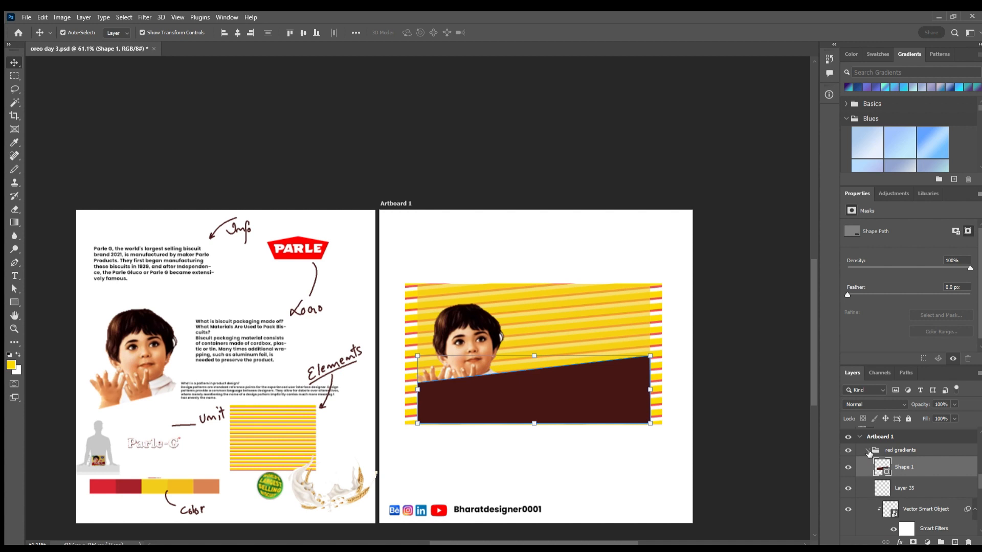
pyautogui.click(868, 452)
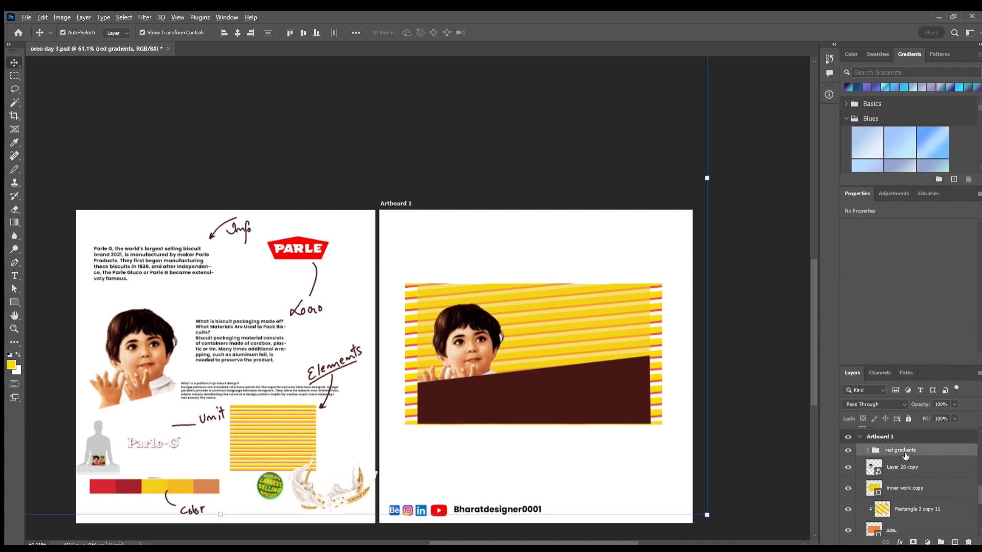
pyautogui.click(868, 450)
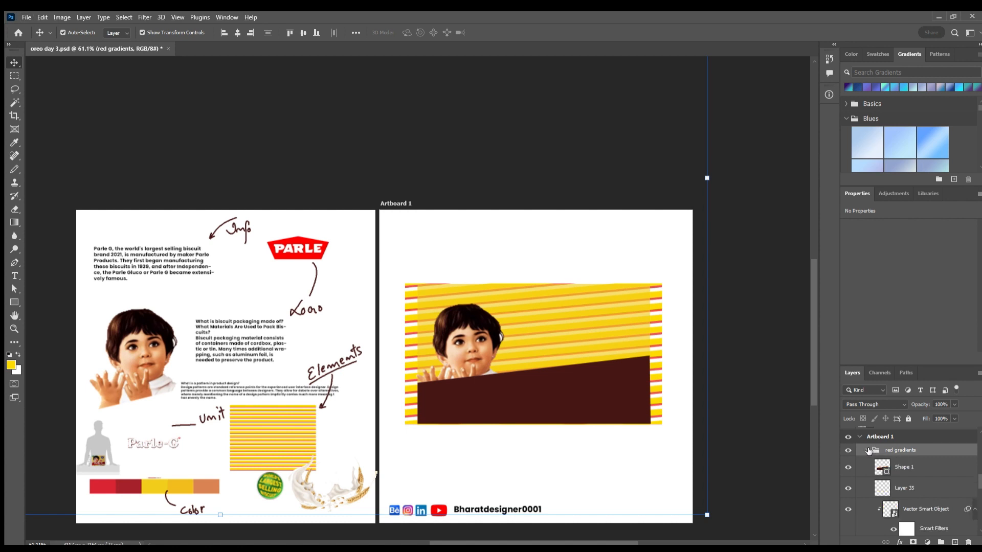
pyautogui.click(583, 390)
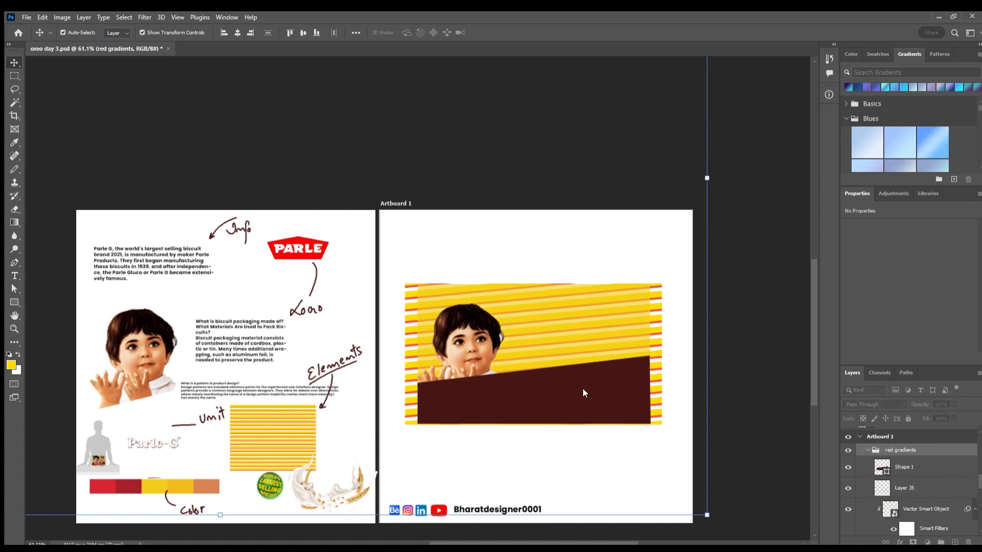
pyautogui.hotkey('ctrl', 't')
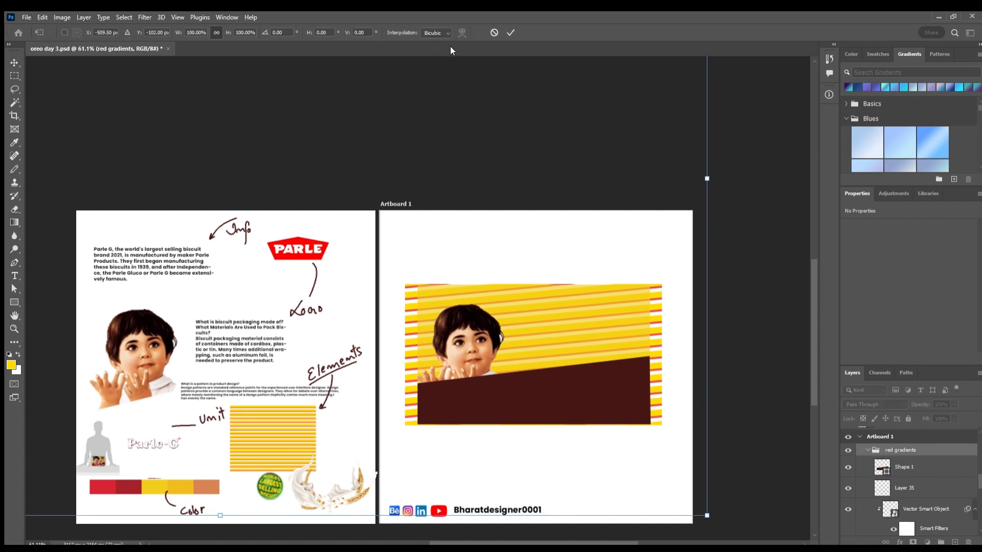
pyautogui.click(488, 32)
# Take the Shape 1 layer out of the red gradients group and place that group directly above it
pyautogui.click(608, 383)
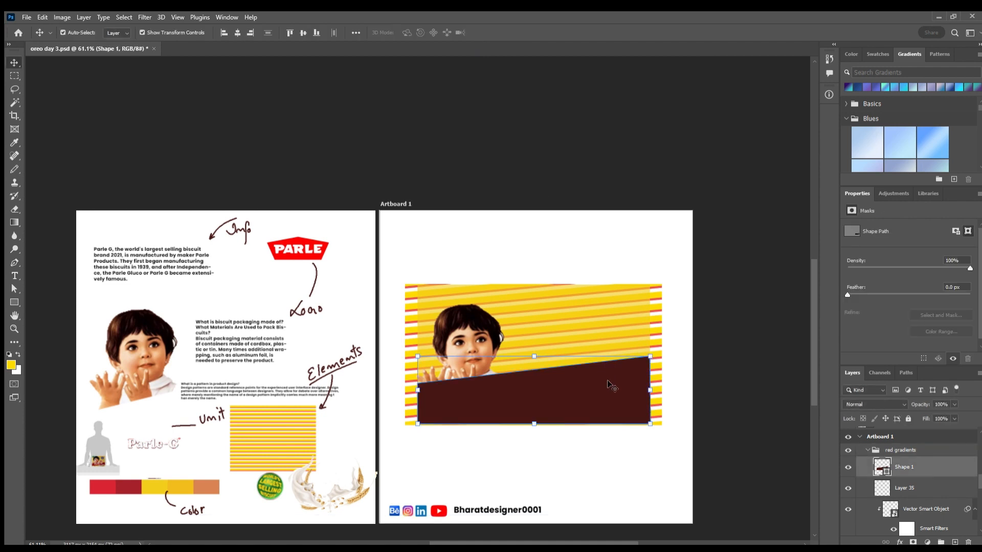
pyautogui.moveTo(923, 475); pyautogui.dragTo(924, 448)
pyautogui.click(868, 471)
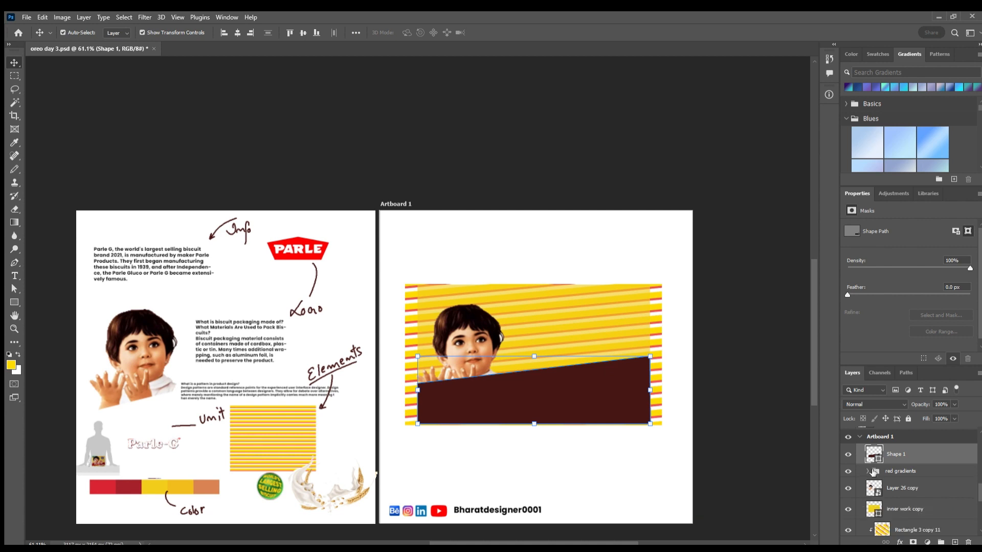
pyautogui.click(916, 471)
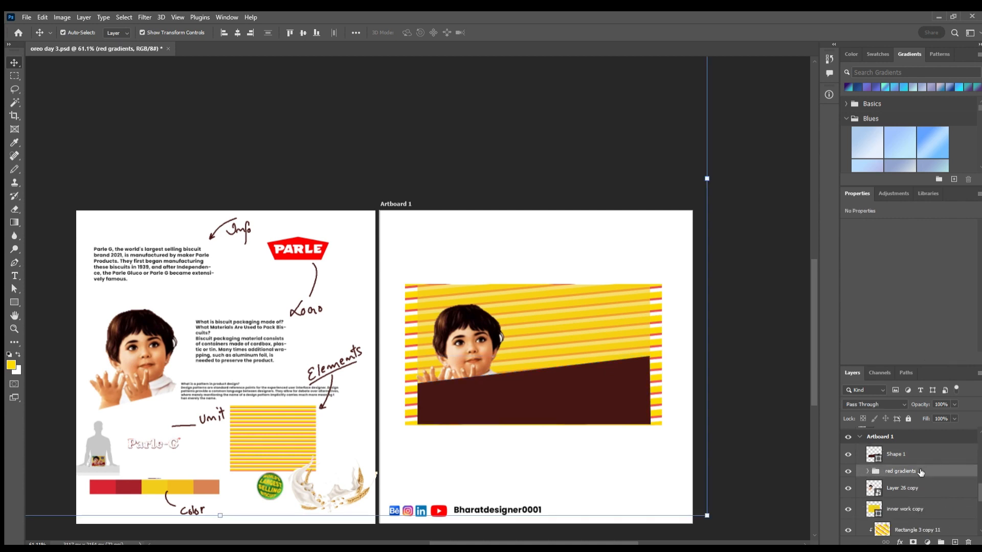
pyautogui.moveTo(919, 459); pyautogui.dragTo(916, 446)
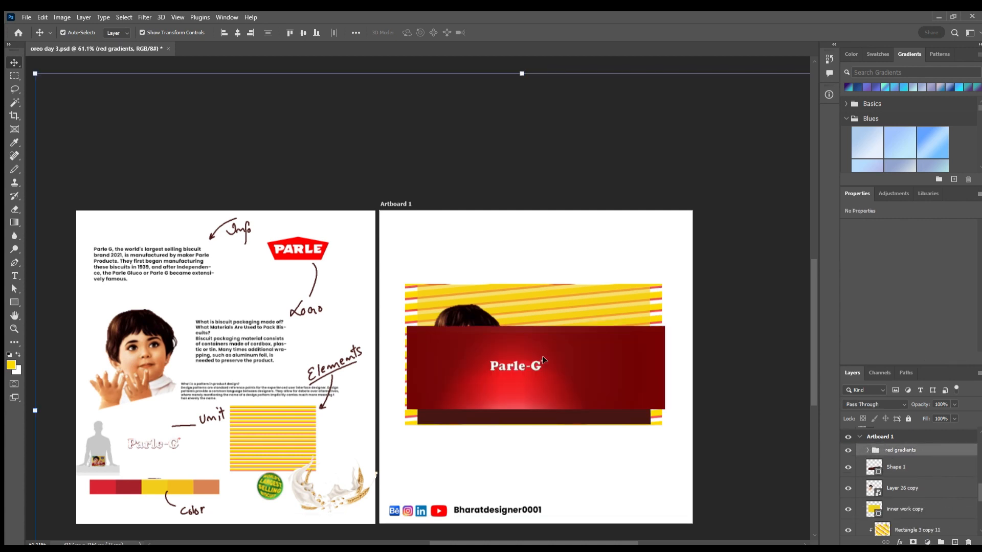
# Move the glow Vector Smart Object in the red gradients group up to X 144 px, Y 312 px, and collapse the group
pyautogui.keyDown('ctrl'); pyautogui.click(548, 381); pyautogui.keyUp('ctrl')
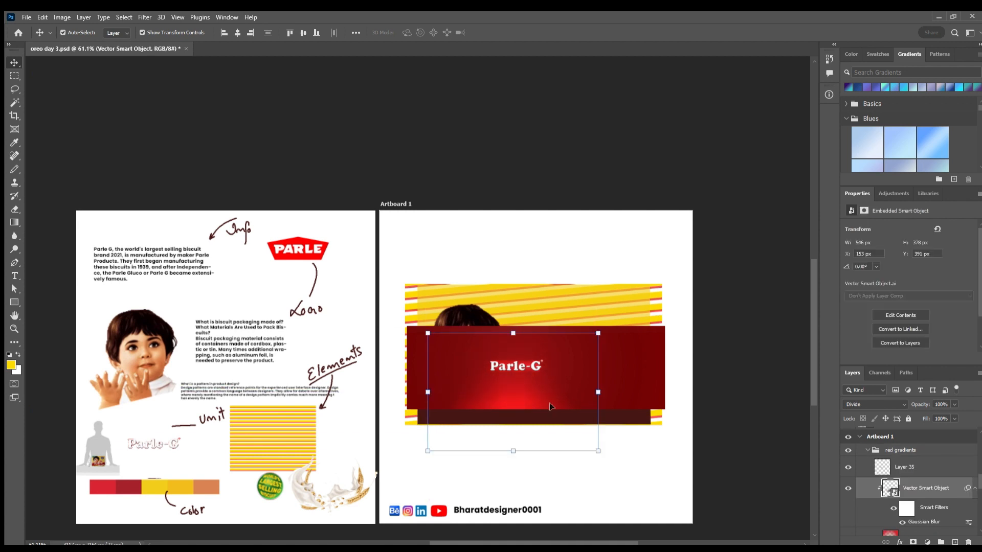
pyautogui.moveTo(549, 403); pyautogui.dragTo(546, 378)
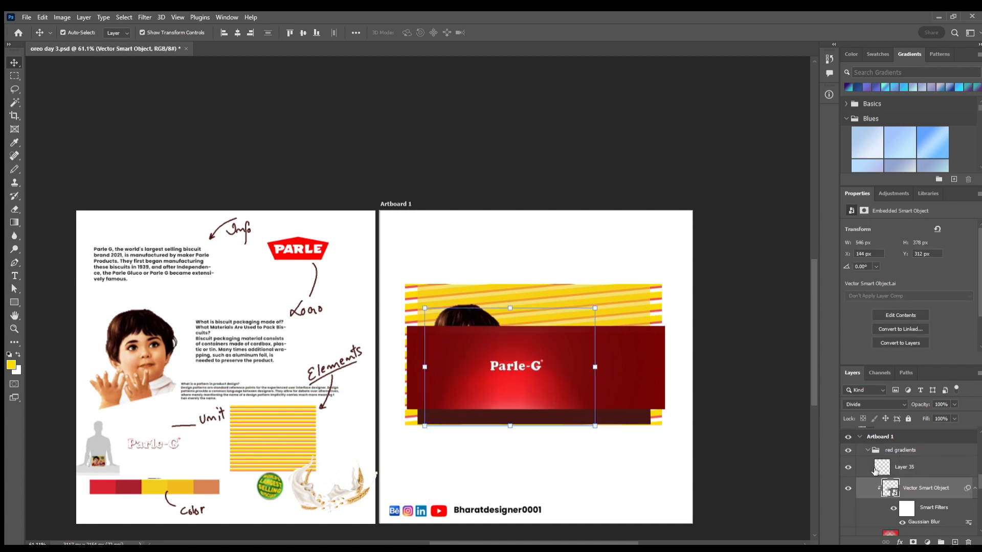
pyautogui.click(867, 449)
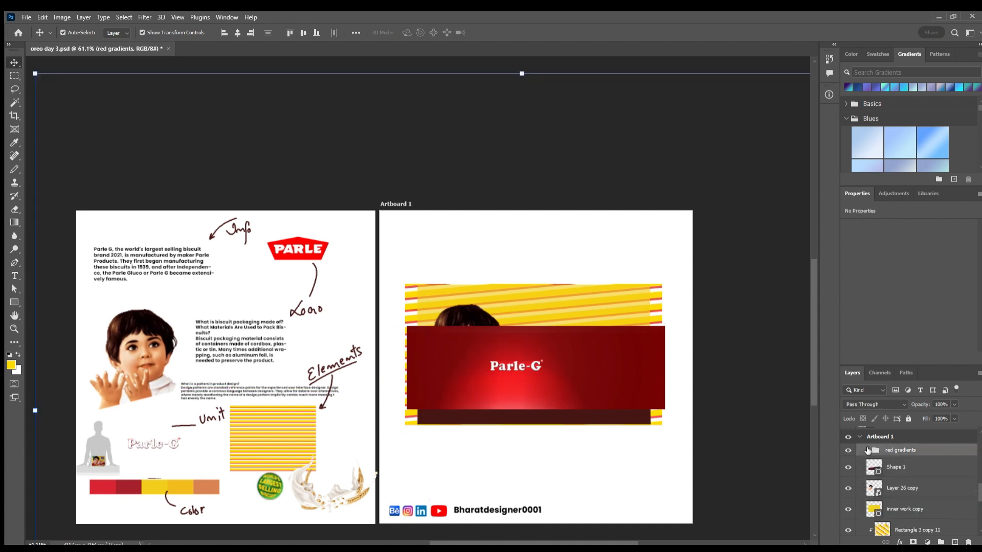
# Try placing the red gradients group below Shape 1 with Shape 1 clipped to it, and undo both changes
pyautogui.click(925, 463)
pyautogui.click(930, 454)
pyautogui.moveTo(914, 454); pyautogui.dragTo(919, 479)
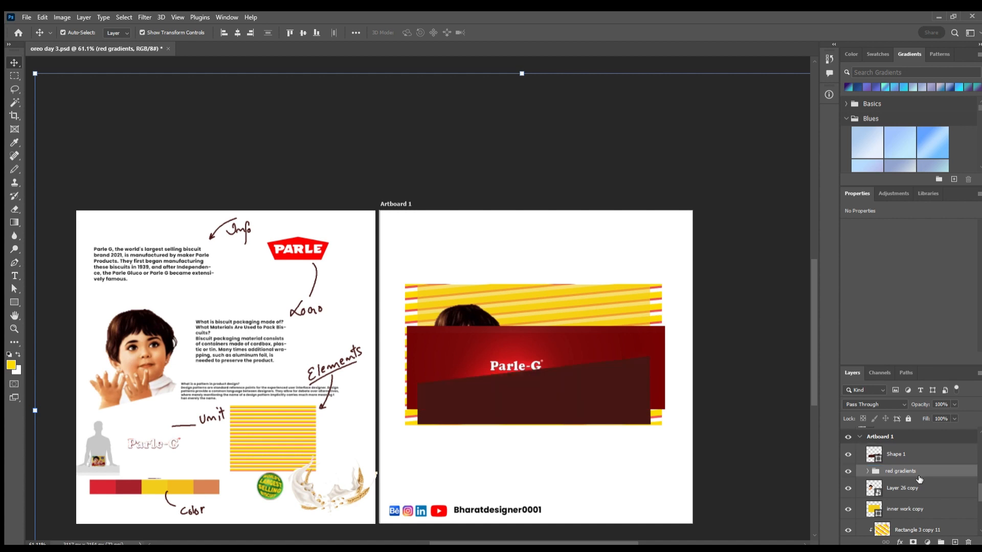
pyautogui.keyDown('alt'); pyautogui.click(888, 464); pyautogui.keyUp('alt')
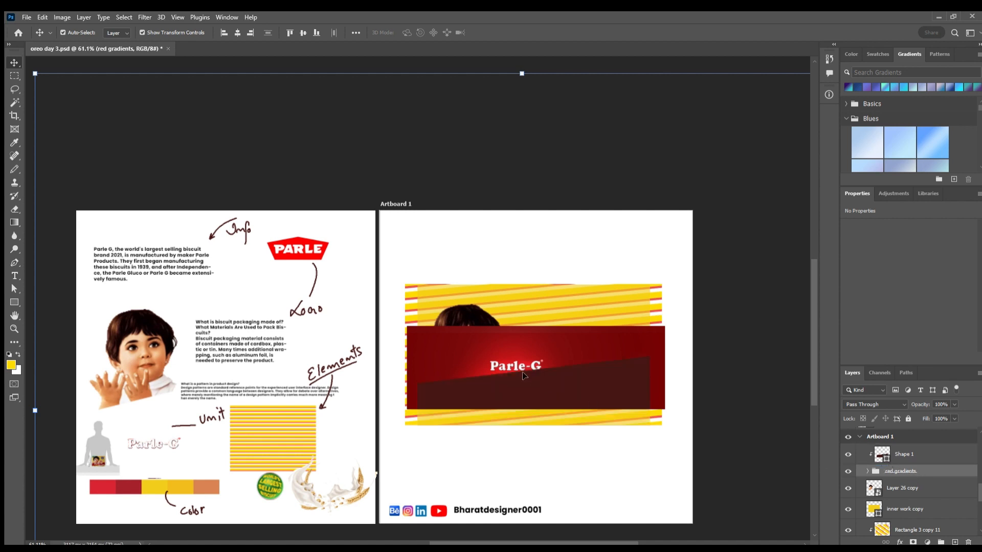
pyautogui.hotkey('ctrl', 'z')
pyautogui.hotkey('ctrl', 'z')
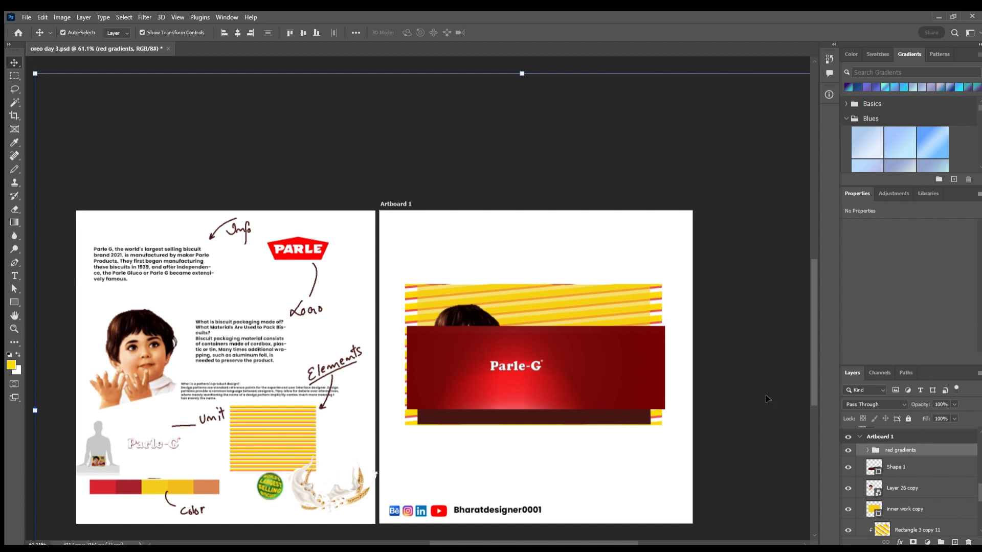
# Duplicate the red gradients group and hide the upper copy
pyautogui.hotkey('ctrl', 'j')
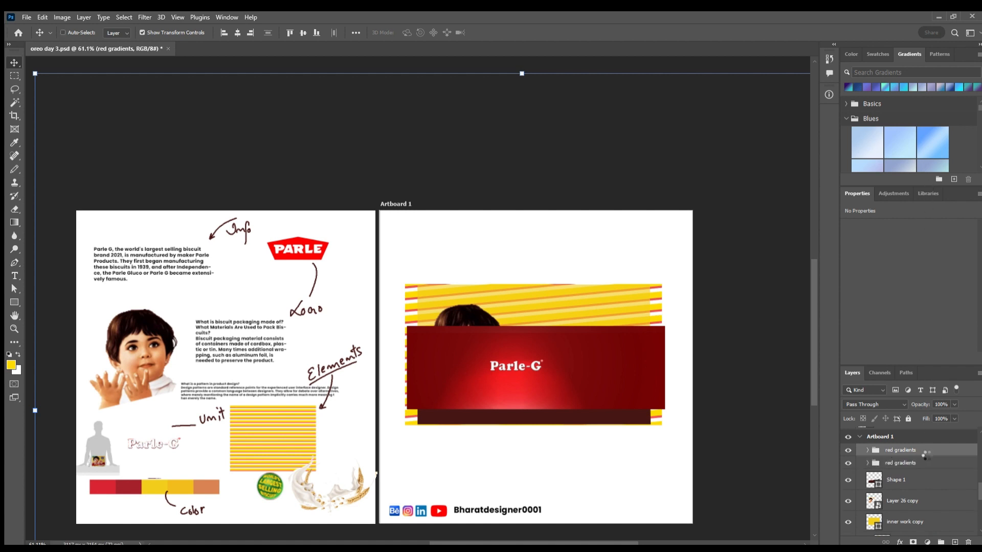
pyautogui.click(924, 463)
pyautogui.click(848, 450)
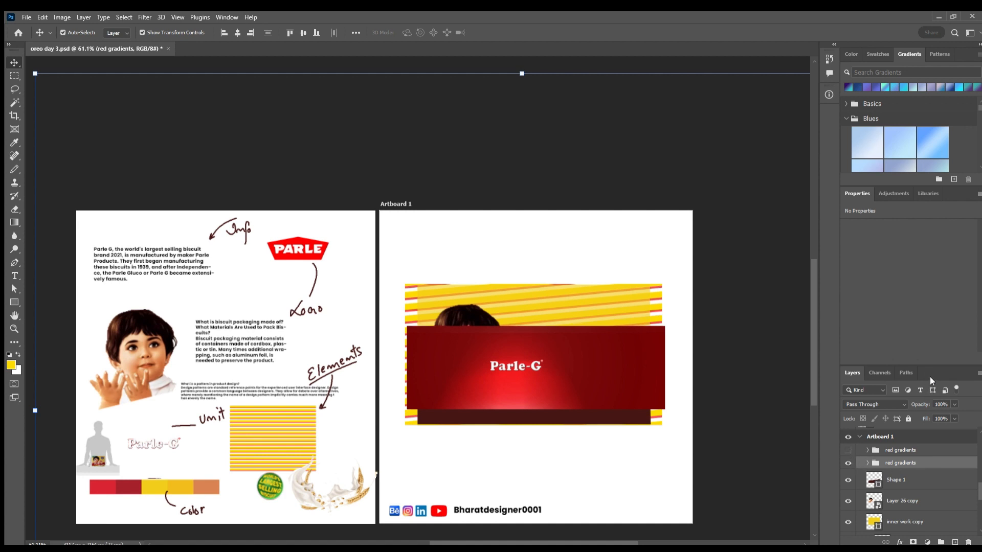
# Merge the visible red gradients group into one layer, clip it to Shape 1 and move it to X 81 px, Y 449 px
pyautogui.hotkey('ctrl', 'e')
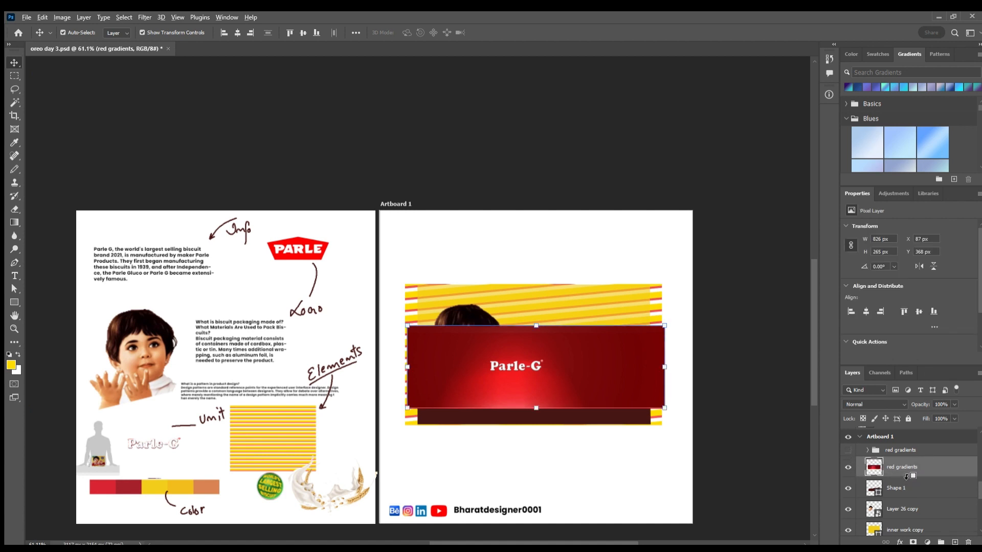
pyautogui.keyDown('alt'); pyautogui.click(907, 477); pyautogui.keyUp('alt')
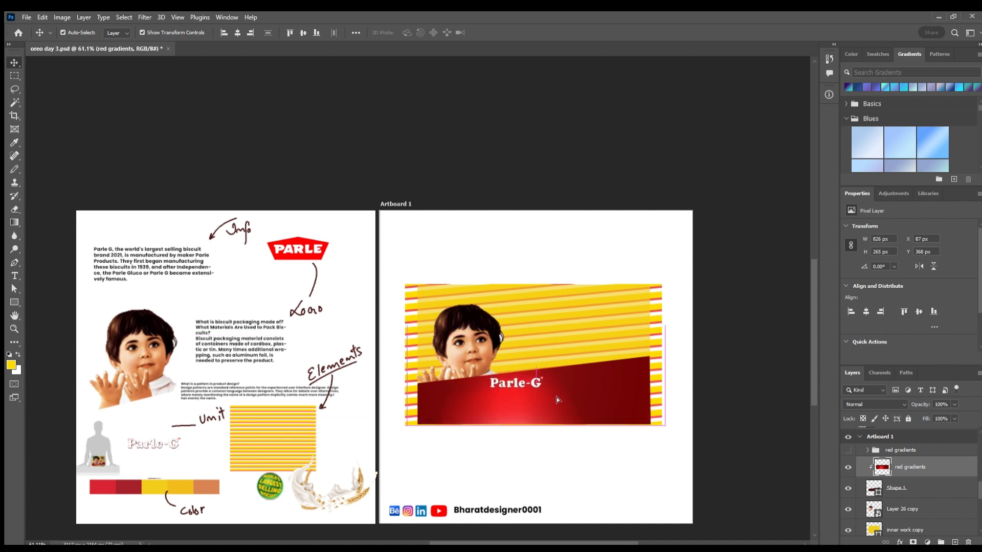
pyautogui.moveTo(556, 399); pyautogui.dragTo(555, 404)
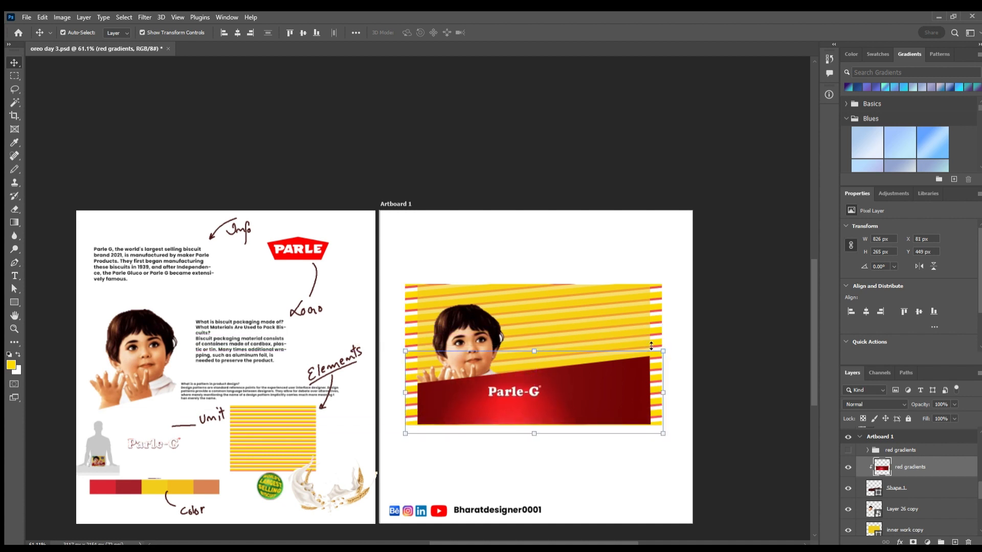
pyautogui.click(663, 352)
pyautogui.moveTo(664, 352); pyautogui.dragTo(743, 326)
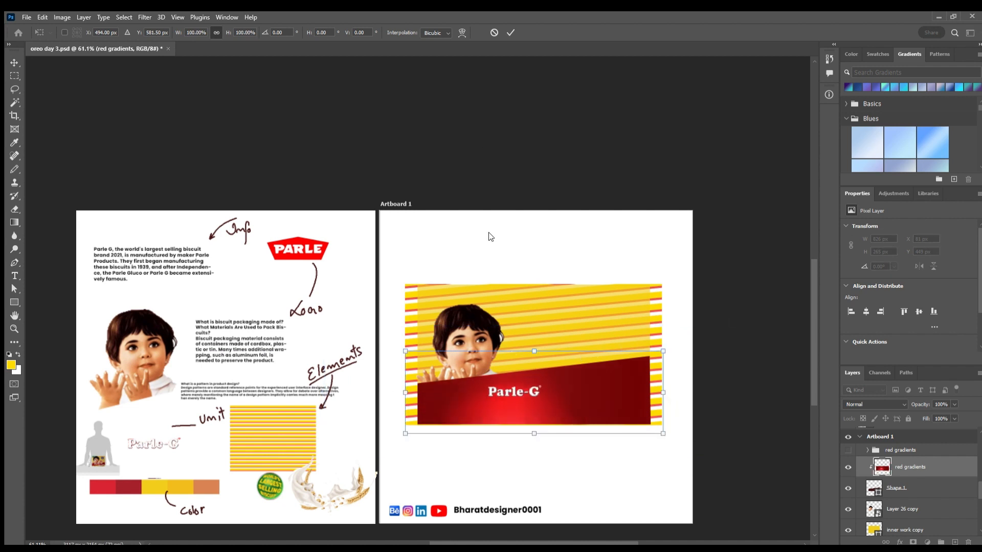
pyautogui.click(510, 32)
pyautogui.click(522, 143)
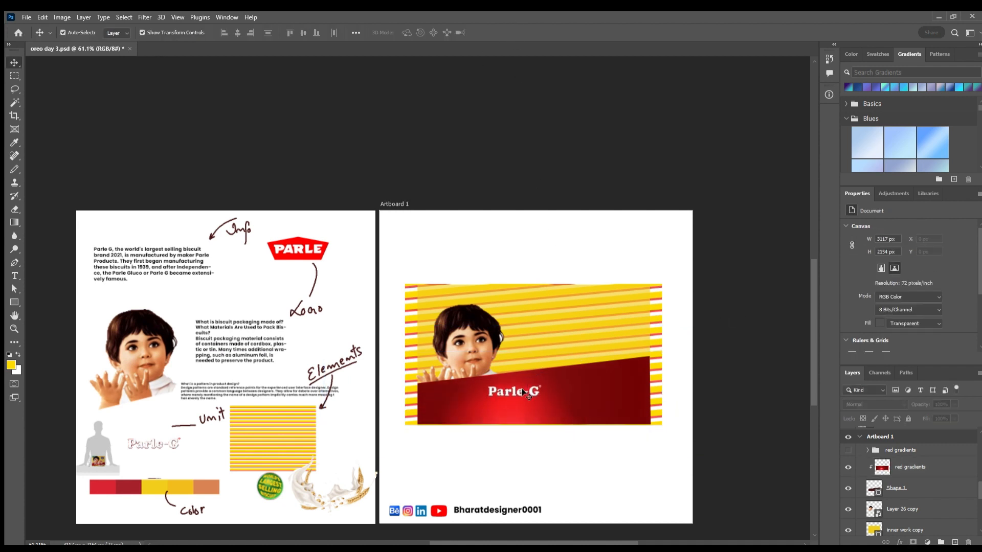
# Undo the repositioning, clipping and merging of the visible red gradients group
pyautogui.hotkey('ctrl', 'z')
pyautogui.hotkey('ctrl', 'z')
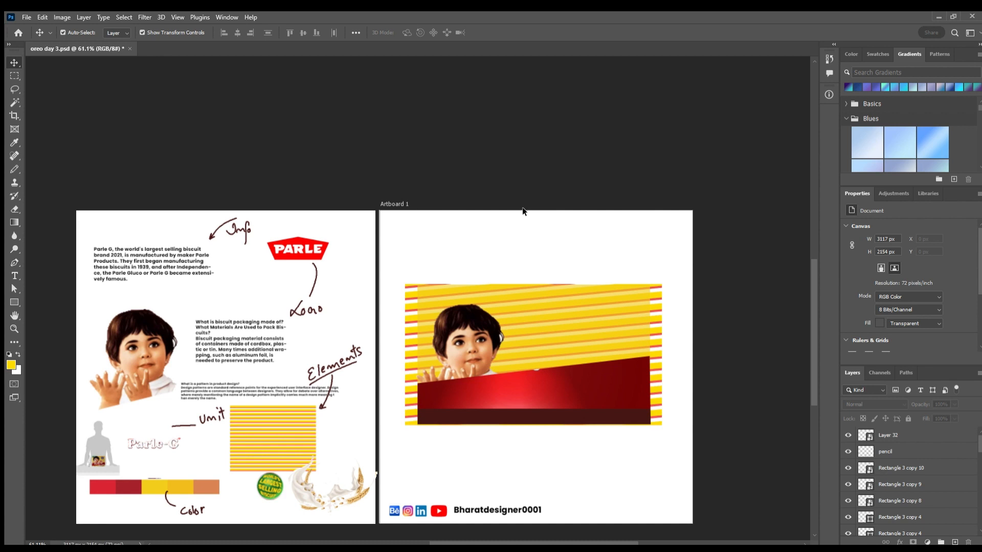
pyautogui.hotkey('ctrl', 'shift', 'z')
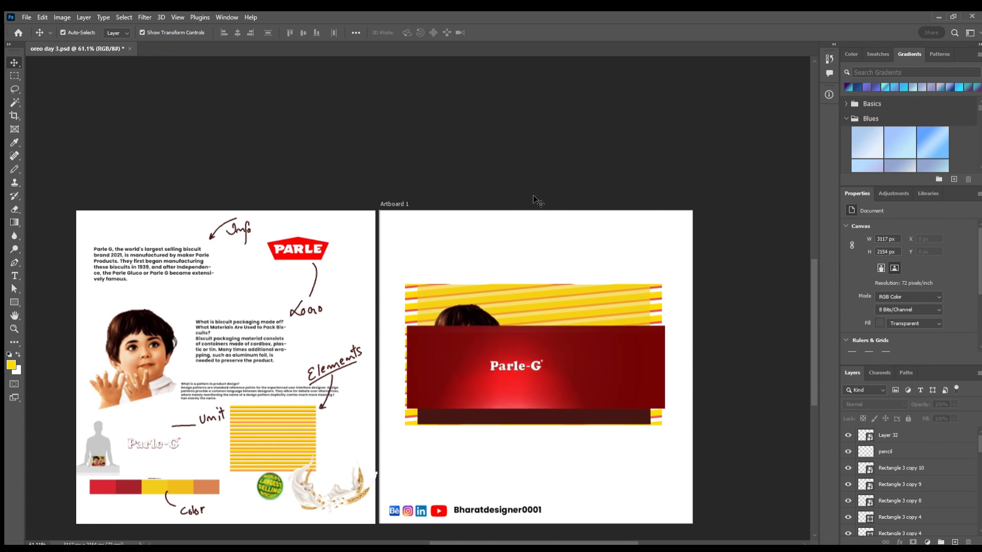
pyautogui.click(514, 364)
pyautogui.hotkey('ctrl', 'z')
pyautogui.hotkey('ctrl', 'z')
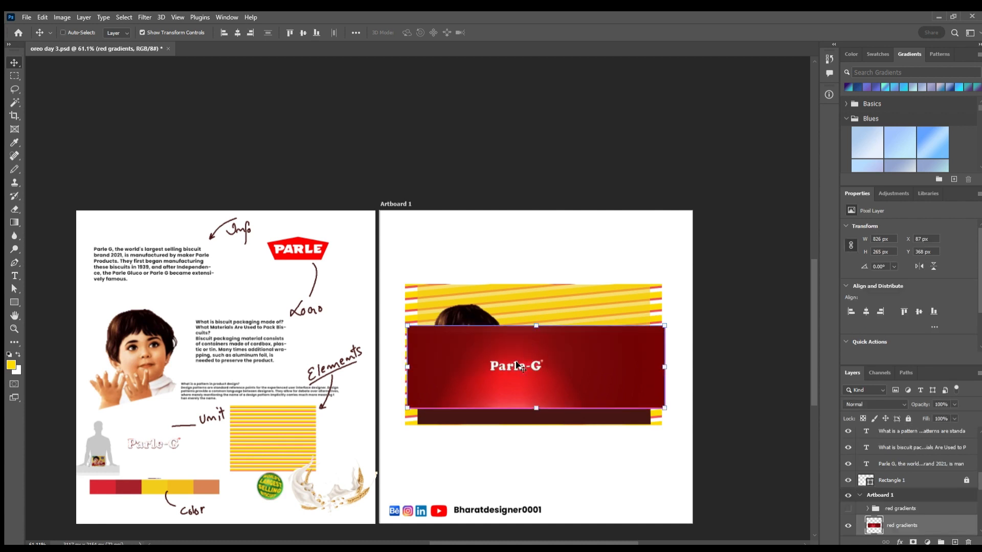
pyautogui.click(614, 151)
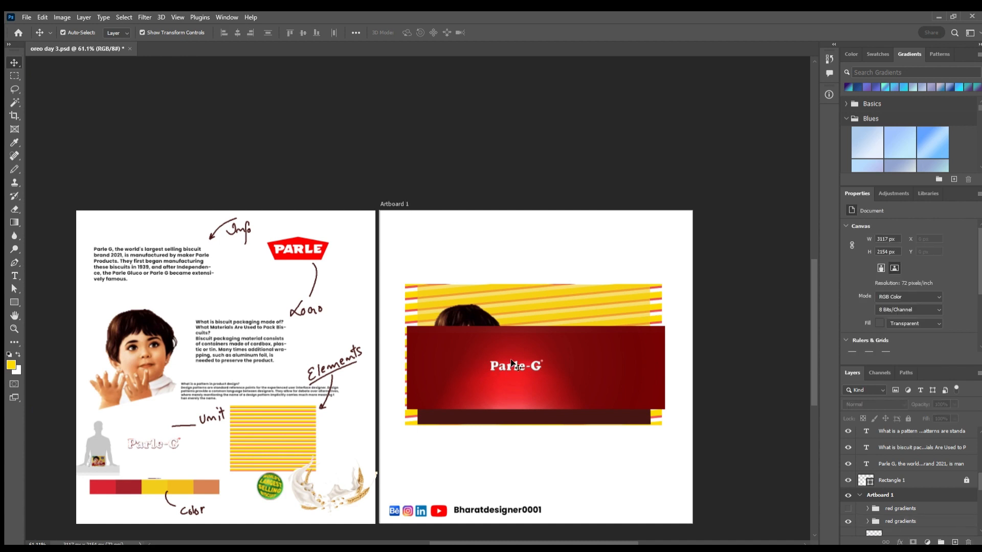
# Try moving the Parle-G wordmark above the pack and into the hidden red gradients group, undoing each attempt
pyautogui.moveTo(514, 364); pyautogui.dragTo(457, 230)
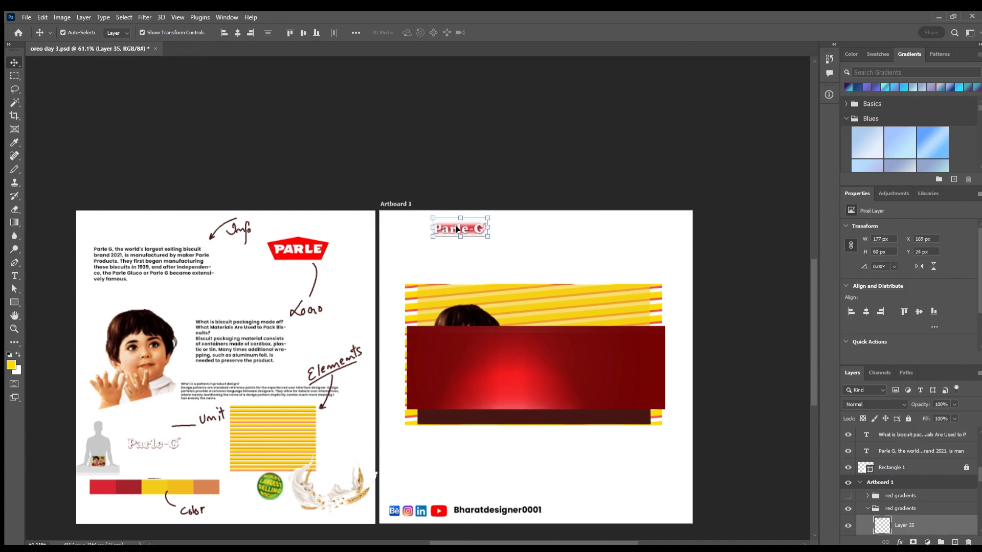
pyautogui.hotkey('ctrl', 'z')
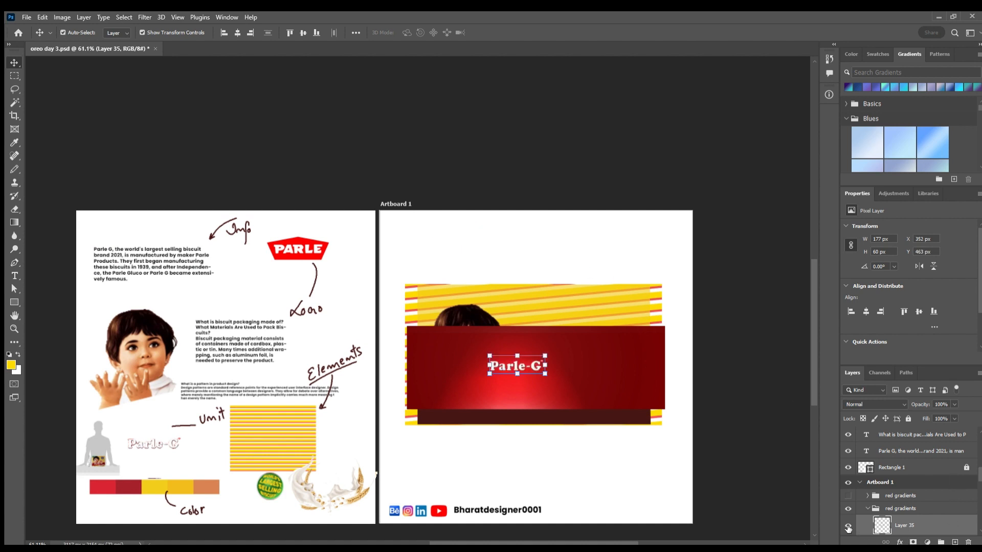
pyautogui.moveTo(940, 528); pyautogui.dragTo(848, 504)
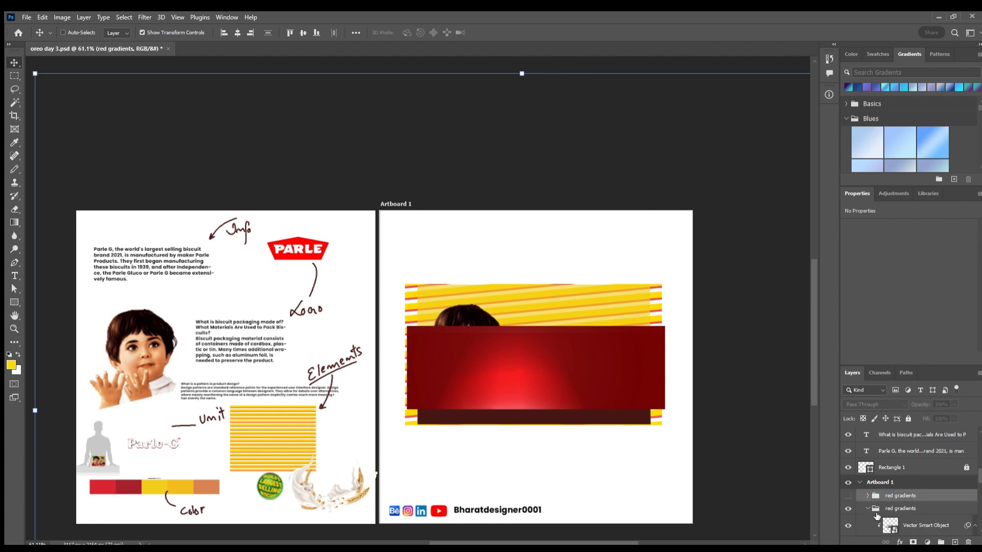
pyautogui.hotkey('ctrl', 'z')
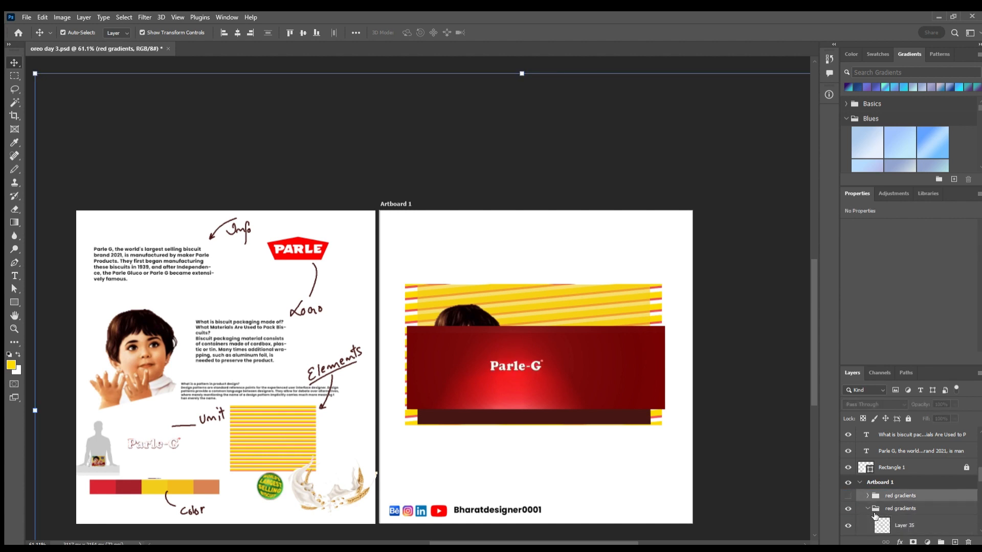
# Move the Parle-G wordmark's Layer 35 out of its group to directly above the hidden red gradients group, and hide it
pyautogui.click(520, 362)
pyautogui.moveTo(916, 527); pyautogui.dragTo(912, 492)
pyautogui.click(848, 500)
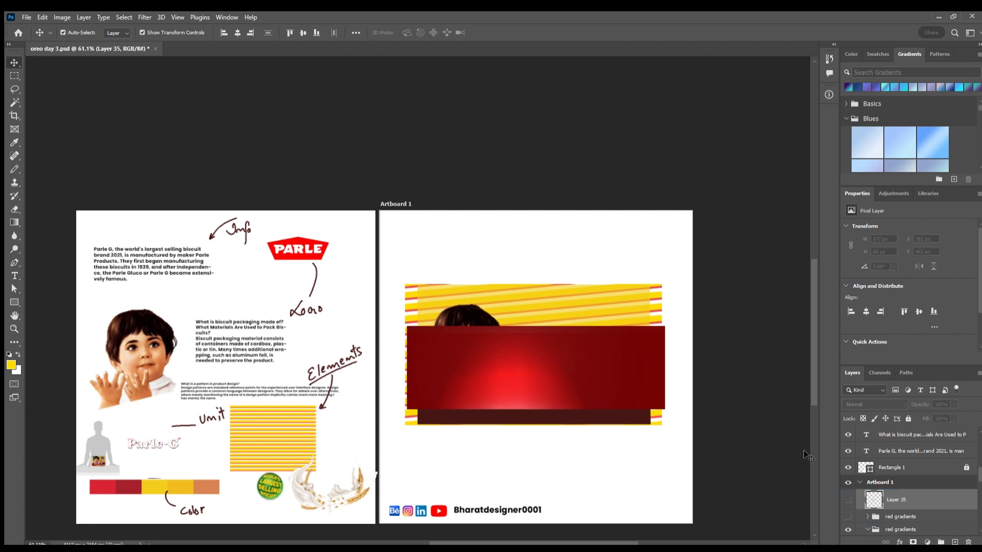
# Merge the visible red gradients group into one layer and clip it to Shape 1
pyautogui.scroll(-1, 916, 513)
pyautogui.click(917, 512)
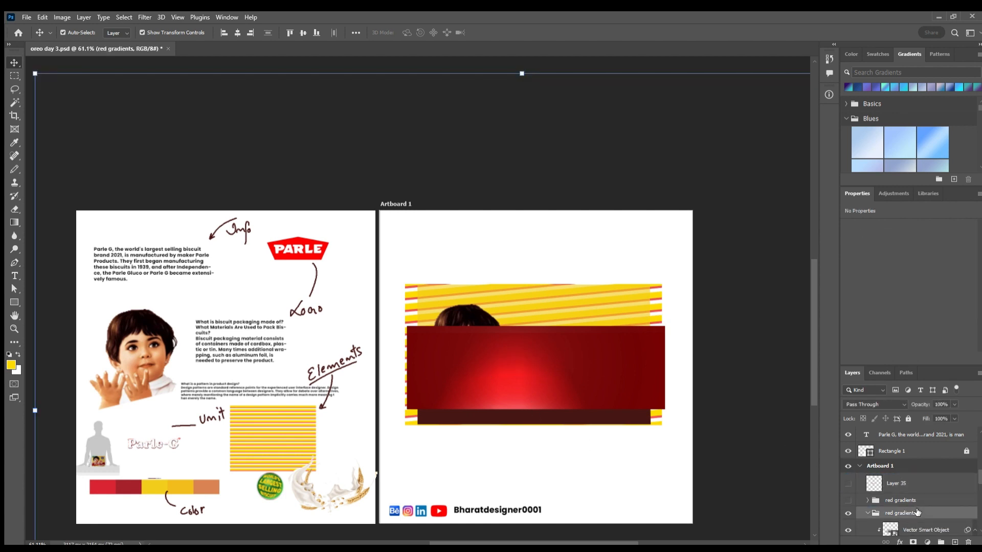
pyautogui.scroll(-1, 917, 513)
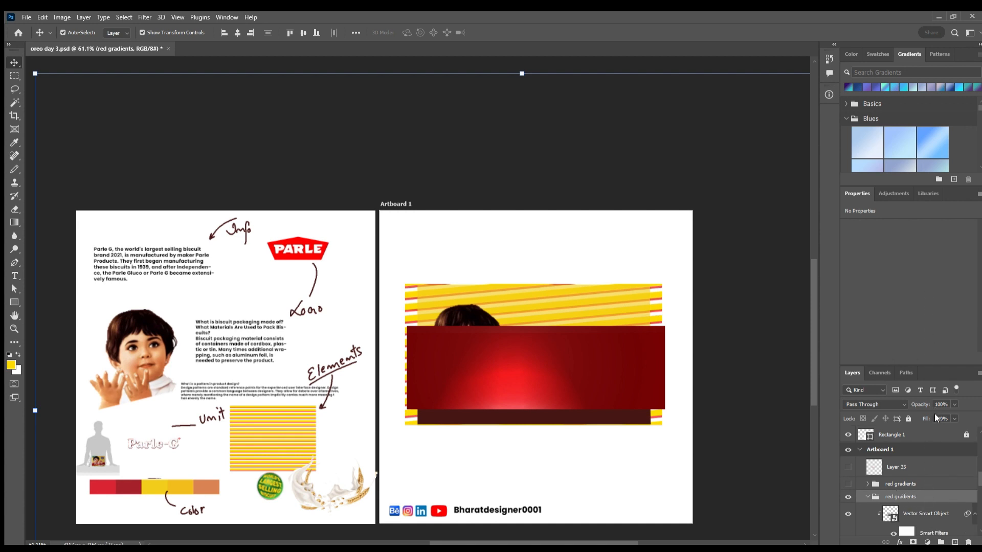
pyautogui.hotkey('ctrl', 'e')
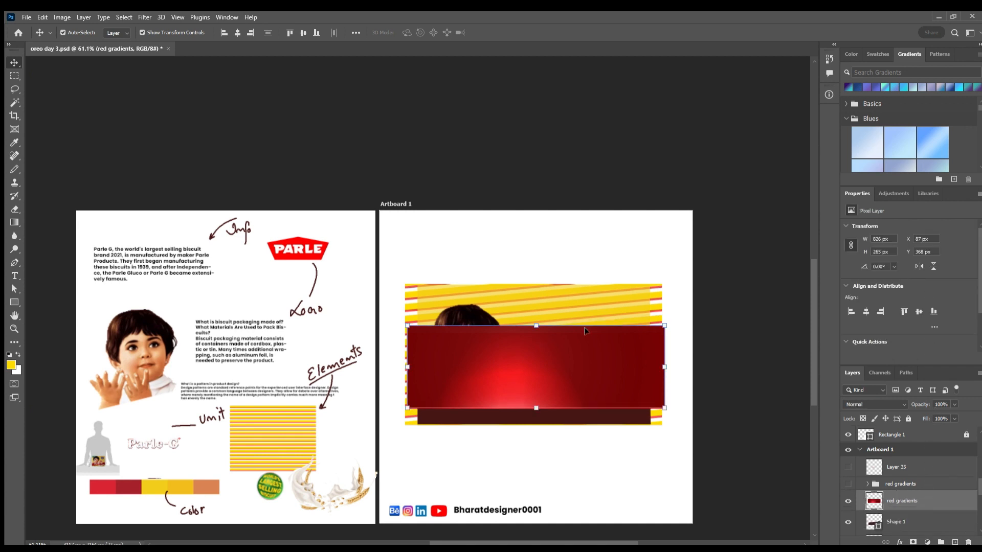
pyautogui.keyDown('alt'); pyautogui.click(919, 511); pyautogui.keyUp('alt')
# Enlarge the clipped red gradients layer to about 1086 by 349 px and place it at about X -43 px, Y 378 px
pyautogui.moveTo(527, 379); pyautogui.dragTo(533, 407)
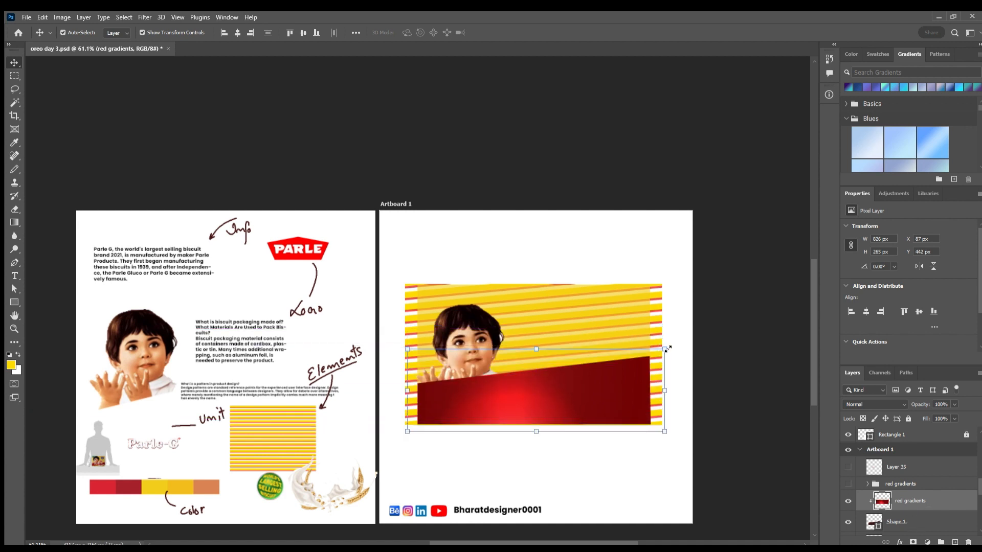
pyautogui.moveTo(668, 349); pyautogui.dragTo(705, 336)
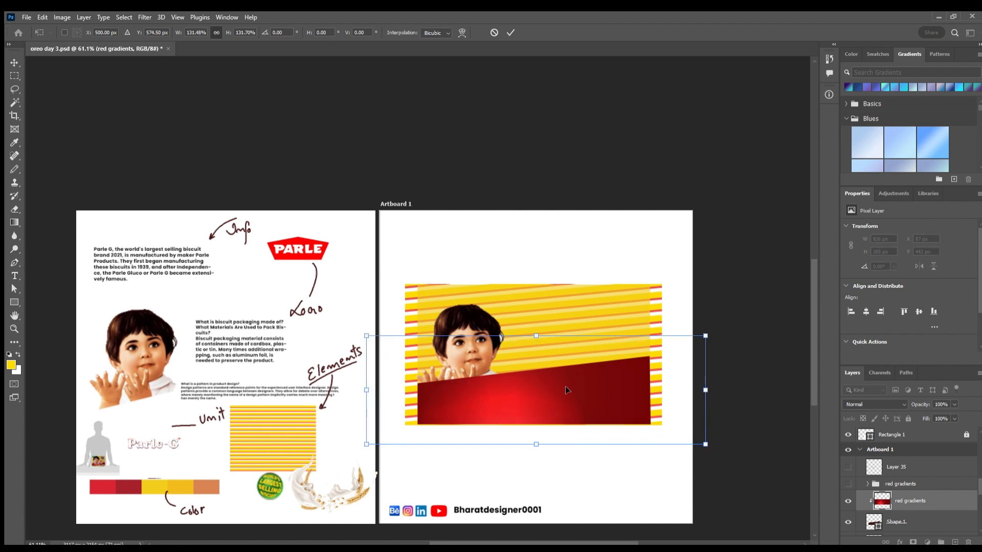
pyautogui.moveTo(565, 390); pyautogui.dragTo(568, 383)
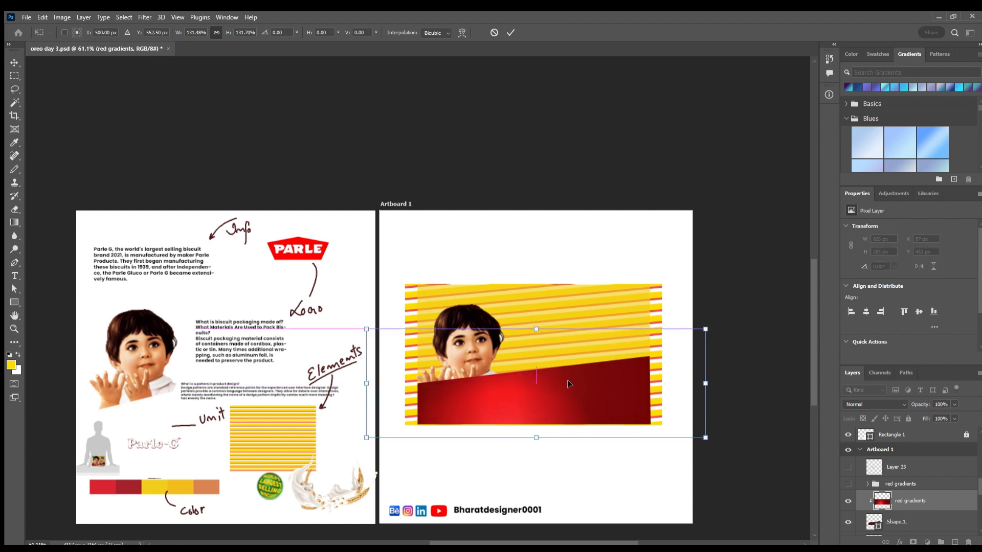
pyautogui.click(509, 32)
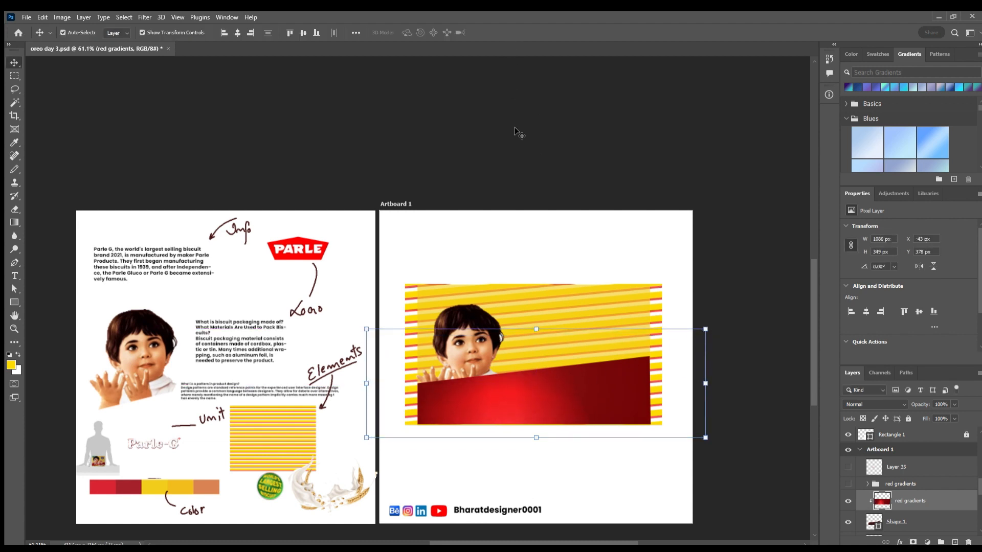
pyautogui.click(239, 76)
pyautogui.click(598, 326)
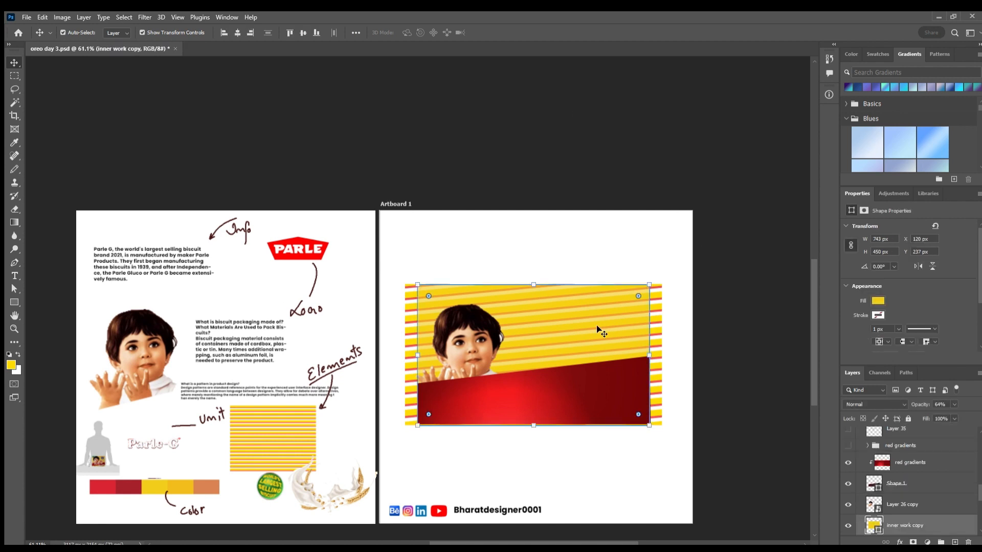
pyautogui.click(579, 470)
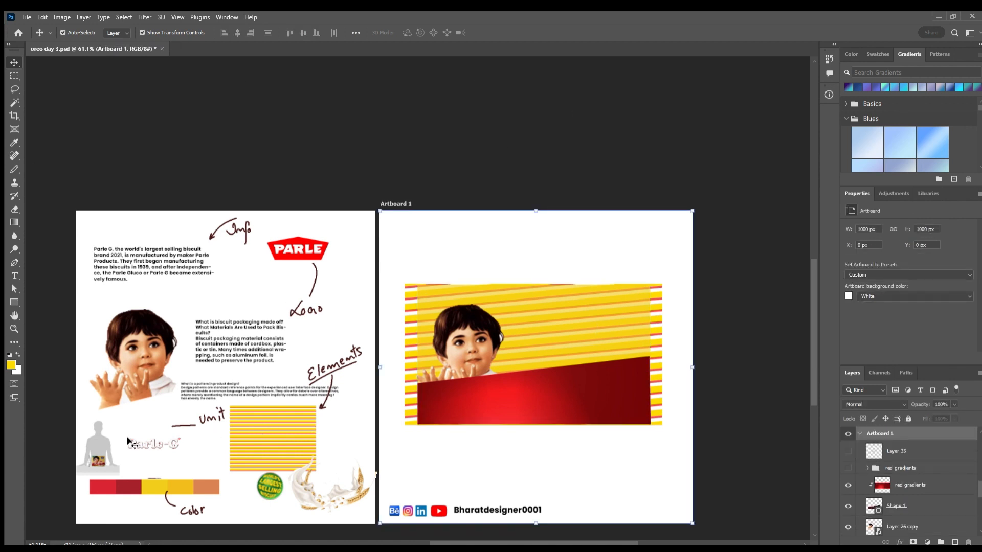
# Show the Parle-G wordmark, scale it to about 253.40%, rotate it -5.10° and centre it at about X 398 px, Y 571 px on the red band
pyautogui.click(848, 453)
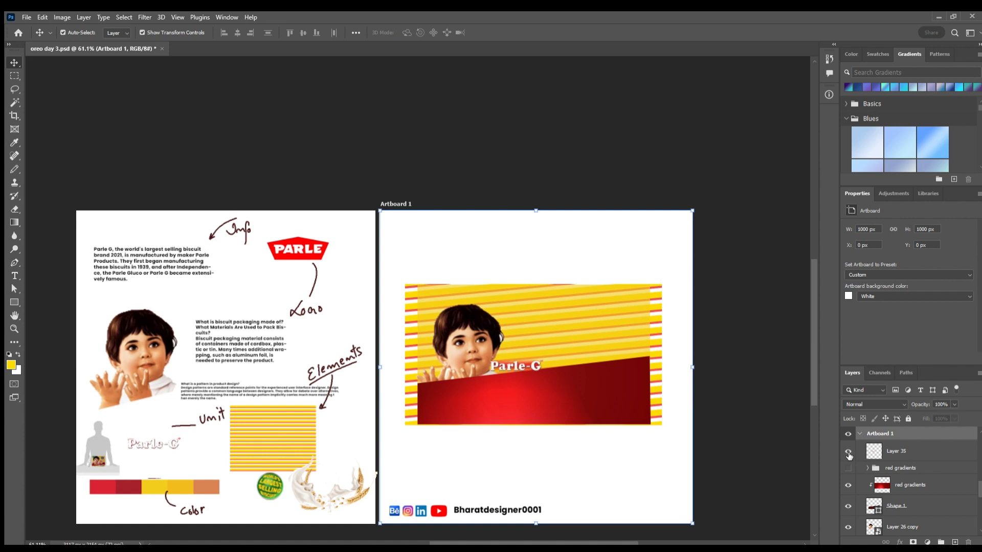
pyautogui.moveTo(509, 367); pyautogui.dragTo(491, 407)
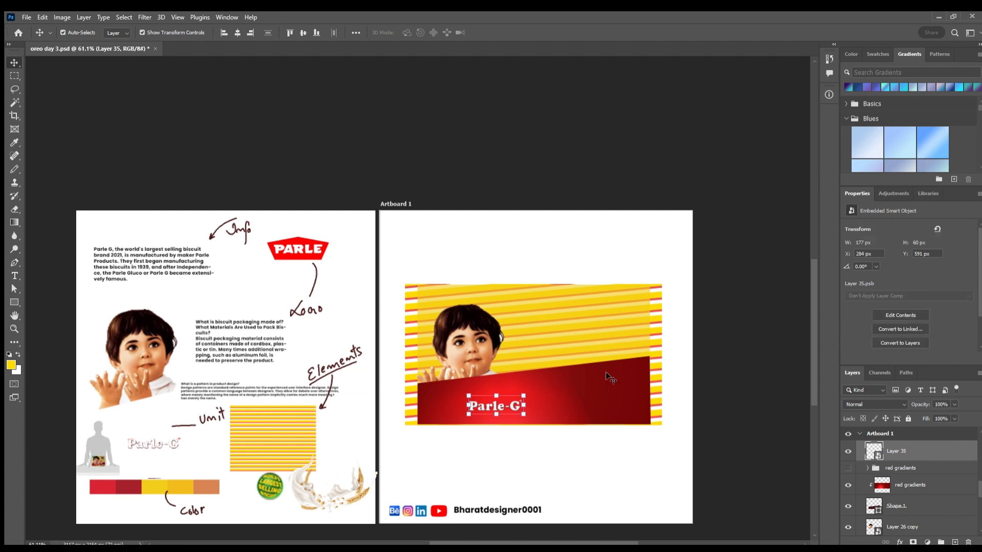
pyautogui.moveTo(525, 397); pyautogui.dragTo(568, 364)
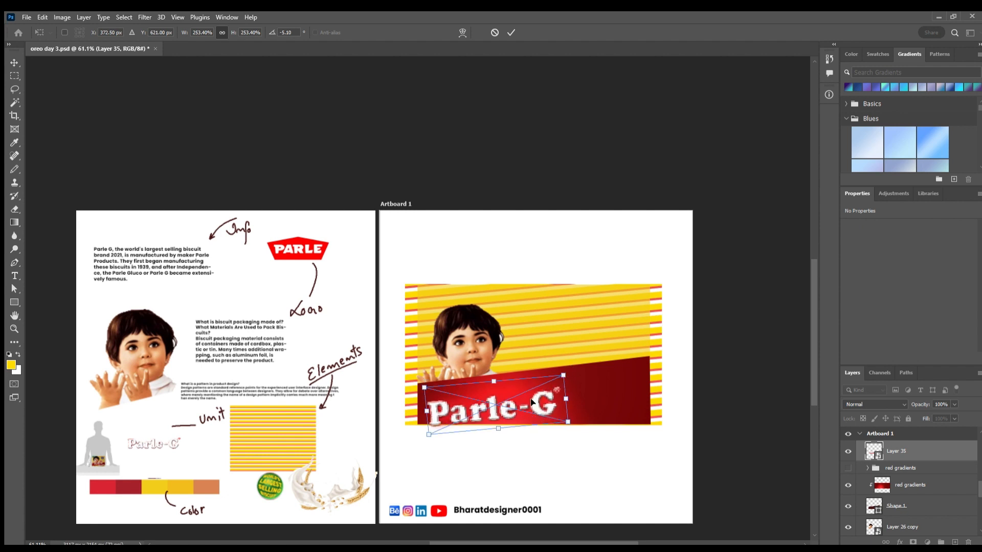
pyautogui.moveTo(532, 403); pyautogui.dragTo(543, 387)
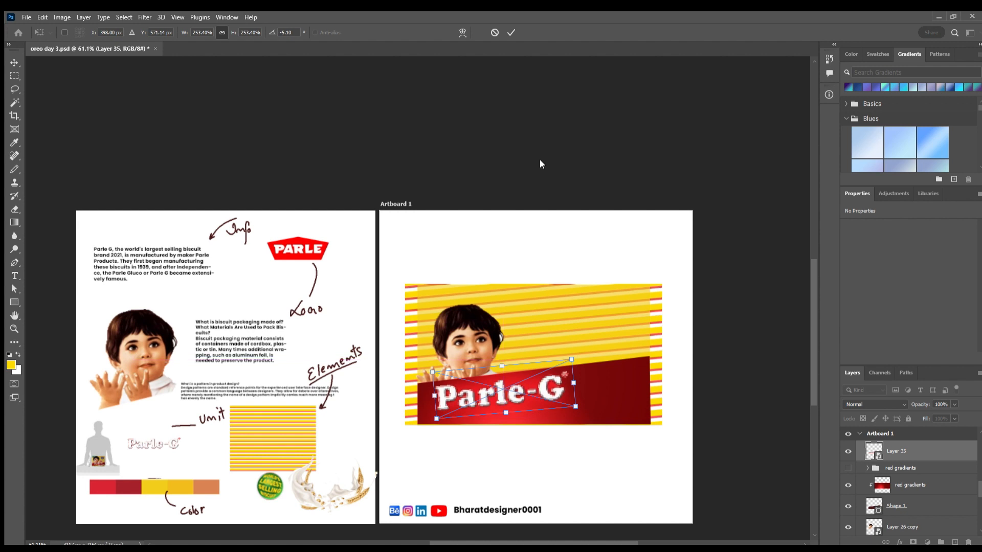
pyautogui.click(510, 32)
# Compare the striped background without the yellow inner work copy overlay by hiding the overlay and showing it again
pyautogui.click(577, 304)
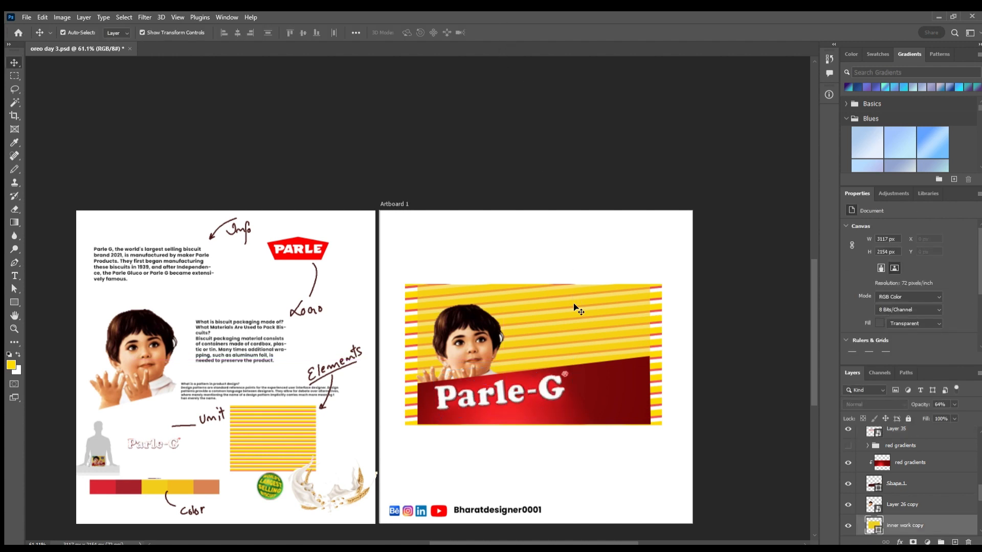
pyautogui.click(848, 526)
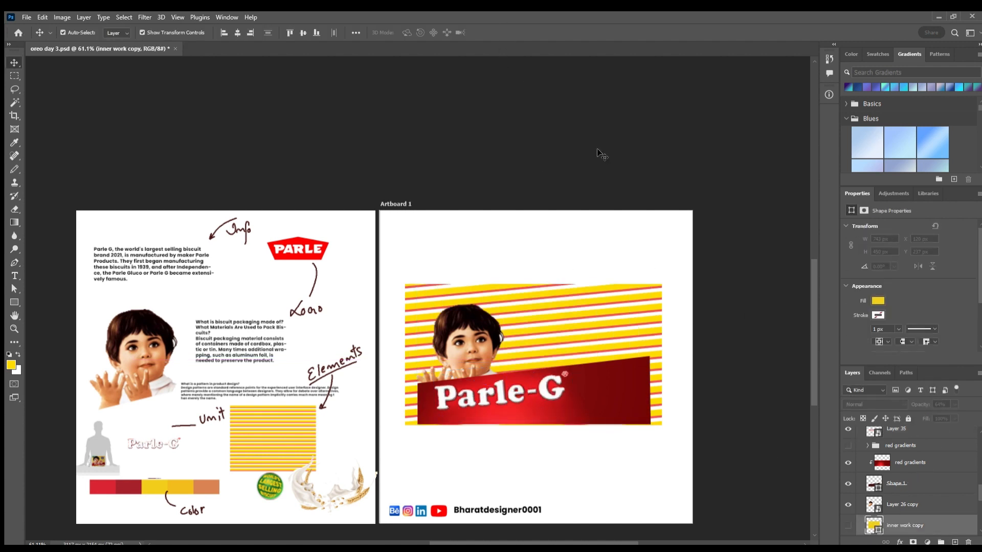
pyautogui.click(596, 148)
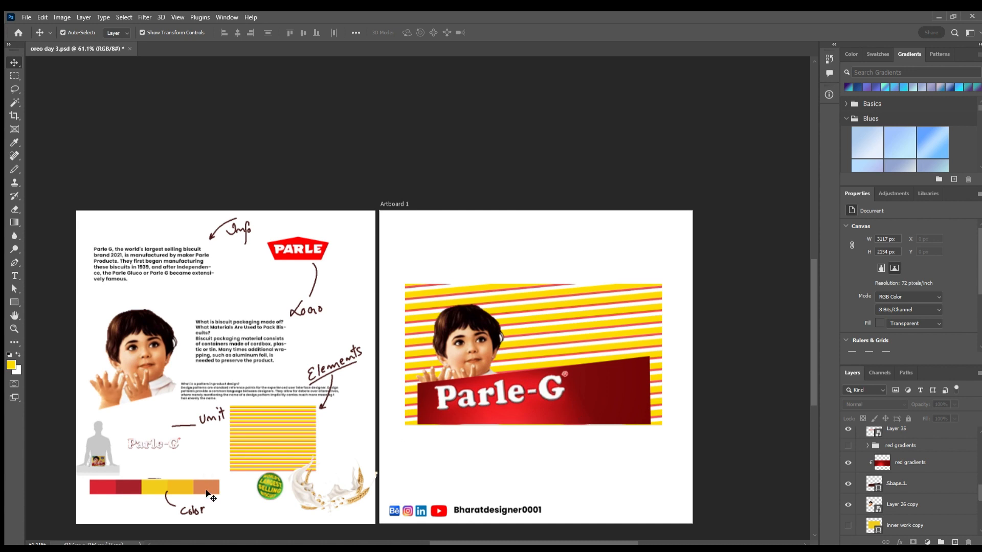
pyautogui.click(851, 526)
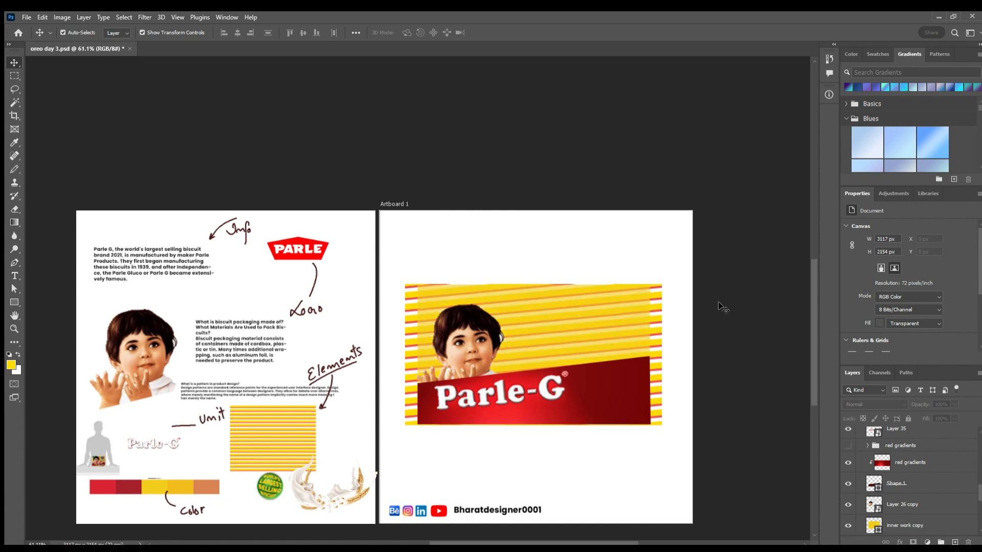
# Copy the green World's Largest Selling badge onto the red band's right end at about X 757 px, Y 484 px
pyautogui.click(264, 486)
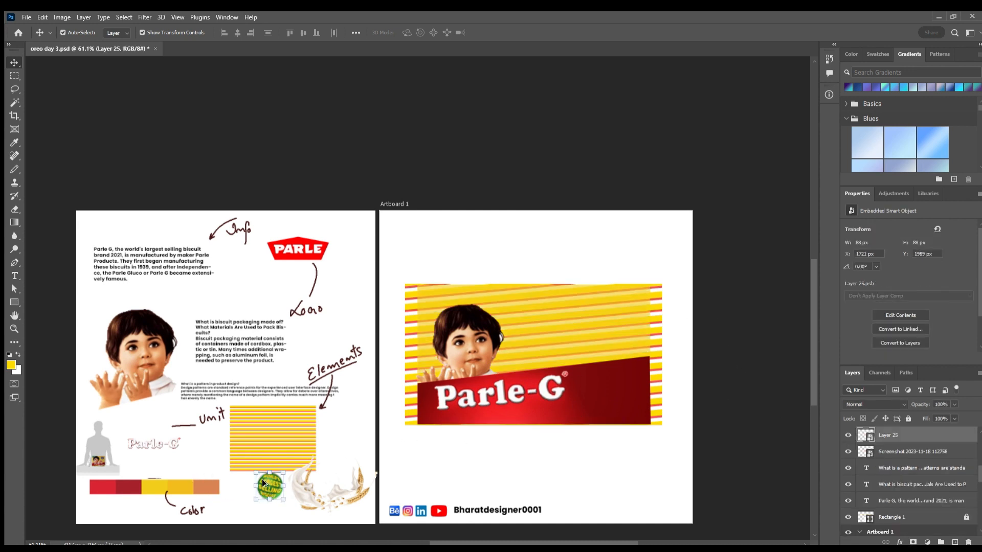
pyautogui.moveTo(264, 485); pyautogui.dragTo(623, 374)
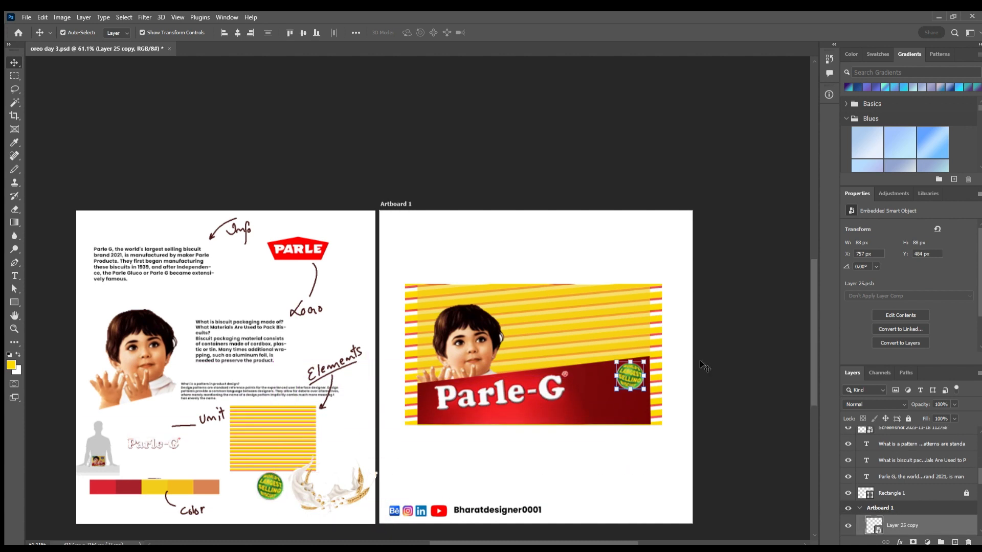
pyautogui.click(754, 366)
# Copy the milk splash onto the band's lower right corner and clip its layer directly above the clipped red gradients layer
pyautogui.click(347, 494)
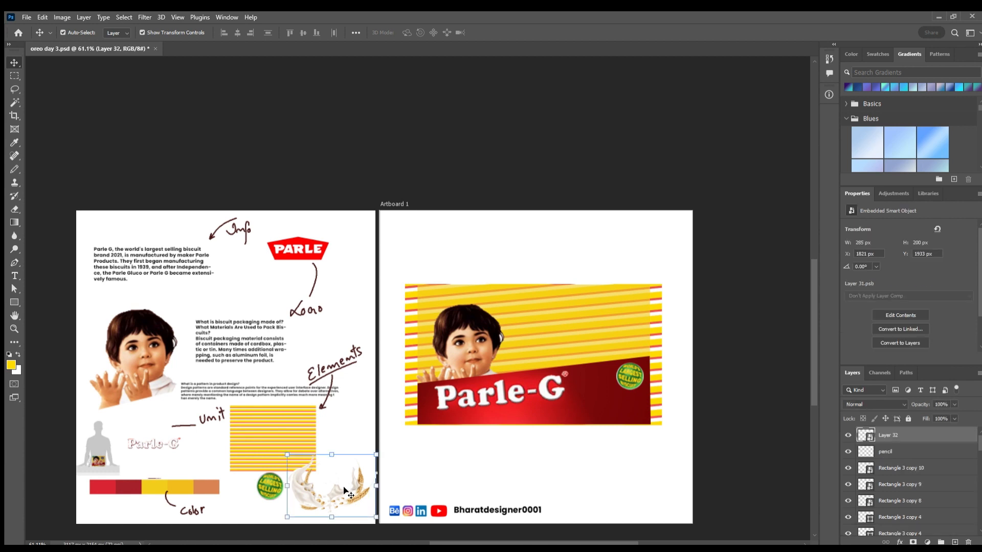
pyautogui.moveTo(345, 489); pyautogui.dragTo(633, 410)
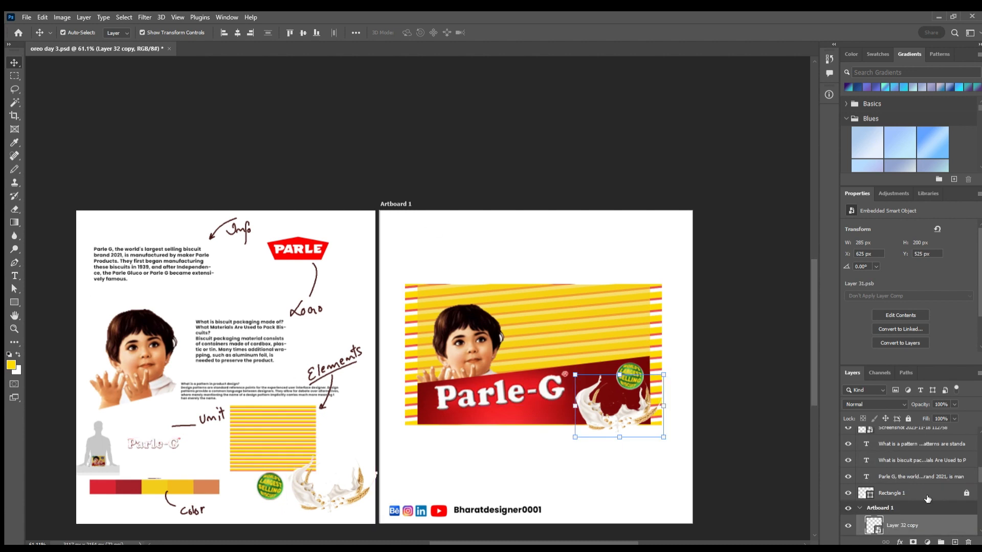
pyautogui.scroll(-2, 927, 496)
pyautogui.scroll(-2, 927, 485)
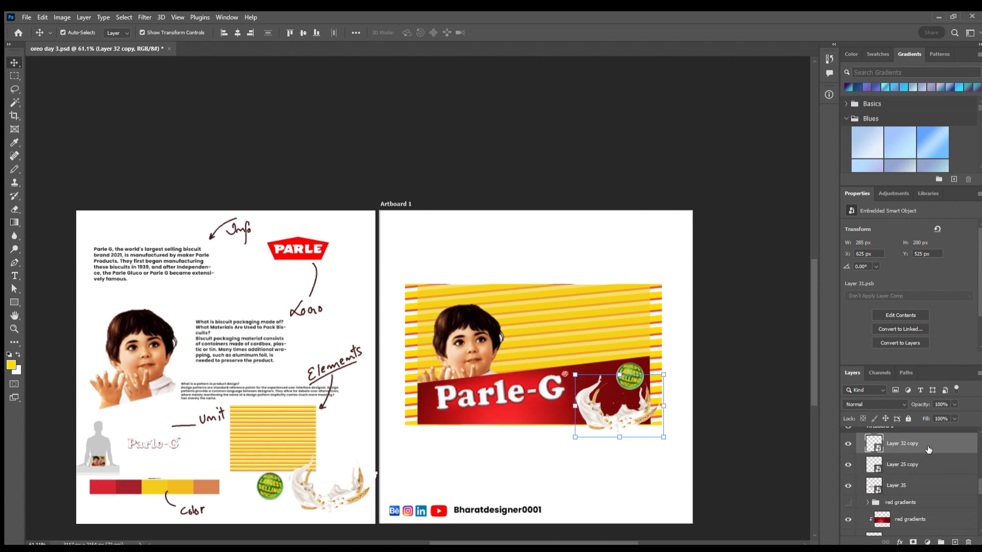
pyautogui.moveTo(928, 449); pyautogui.dragTo(922, 472)
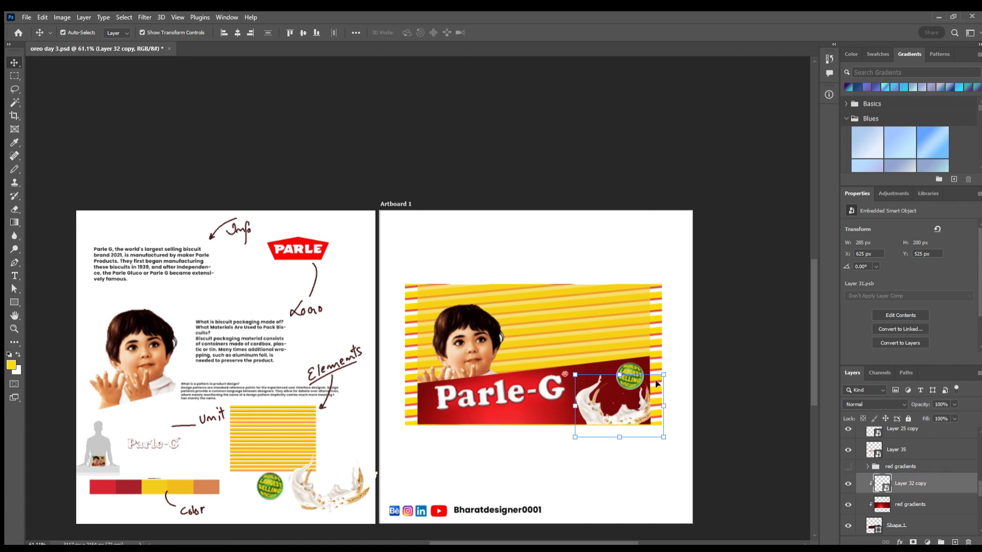
# Rotate the milk splash copy to -14.26° and move it to about X 643 px, Y 533 px
pyautogui.moveTo(673, 370); pyautogui.dragTo(658, 355)
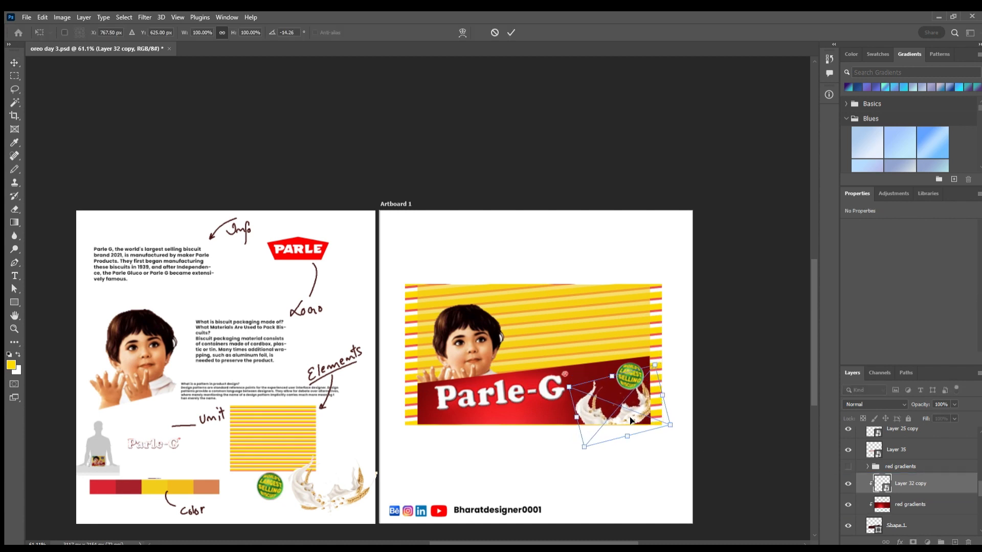
pyautogui.moveTo(632, 418); pyautogui.dragTo(636, 417)
pyautogui.press('Return')
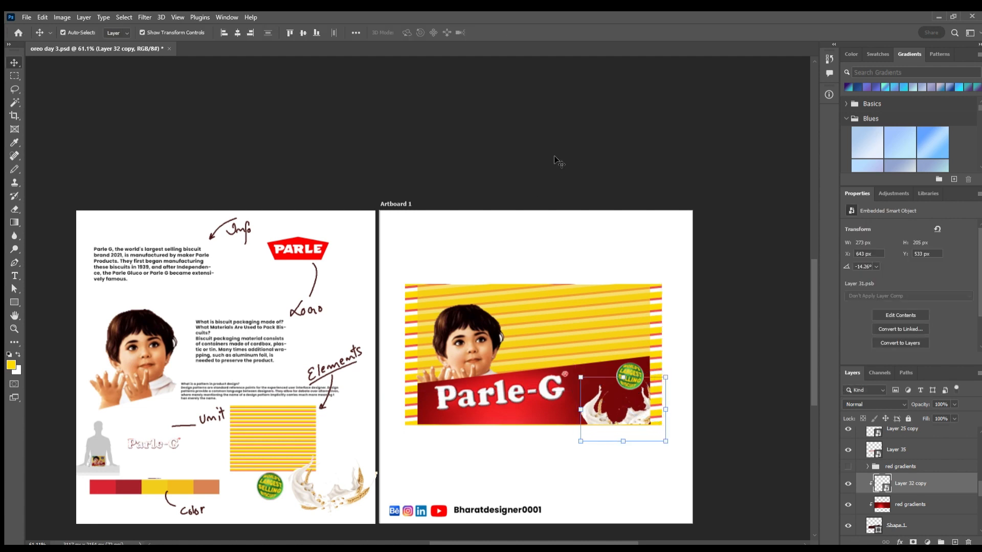
# Copy the PARLE logo onto the pack's yellow area at about 225 by 126 px, X 576 px, Y 333 px
pyautogui.click(290, 249)
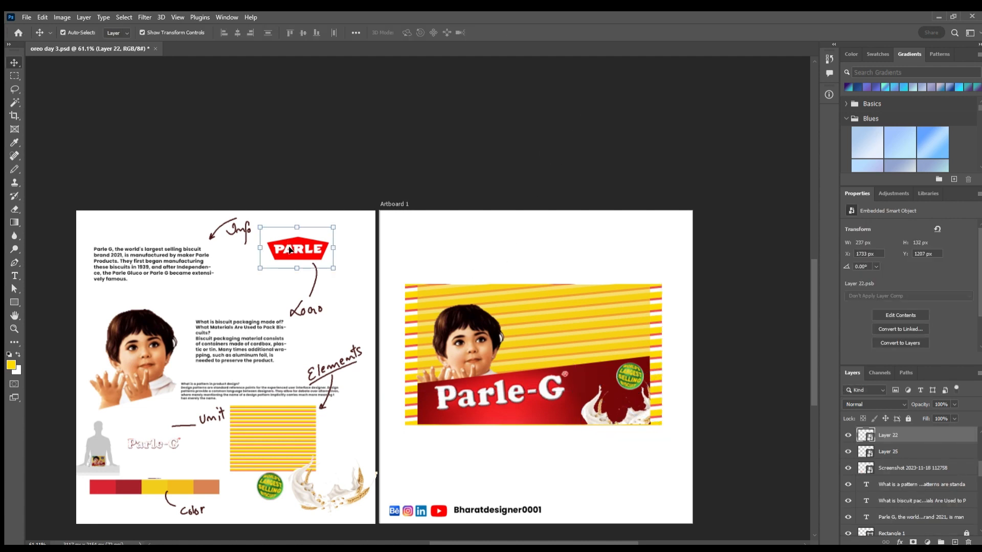
pyautogui.moveTo(289, 249); pyautogui.dragTo(607, 326)
pyautogui.click(510, 33)
pyautogui.click(510, 32)
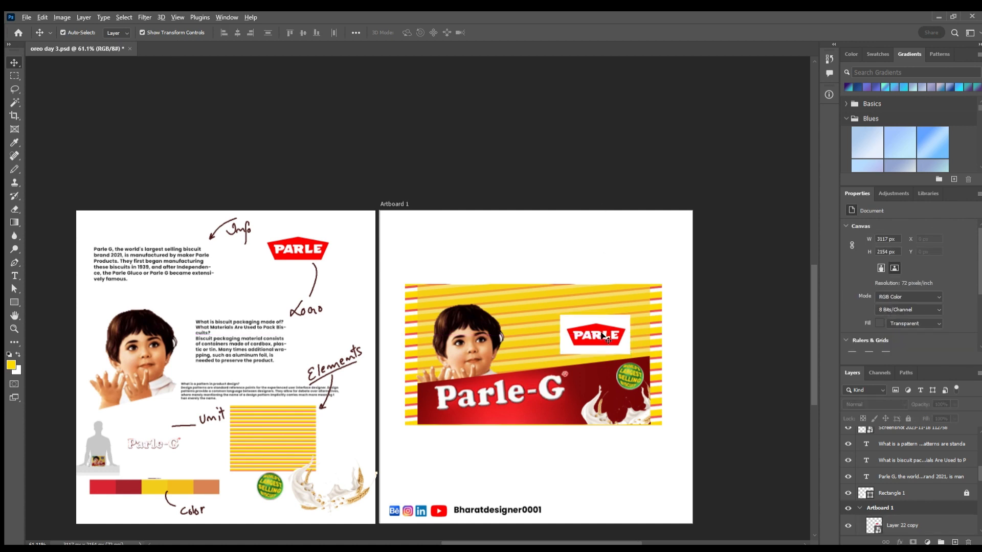
# Select the PARLE logo copy on the pack and activate the Pen tool
pyautogui.scroll(2, 604, 335)
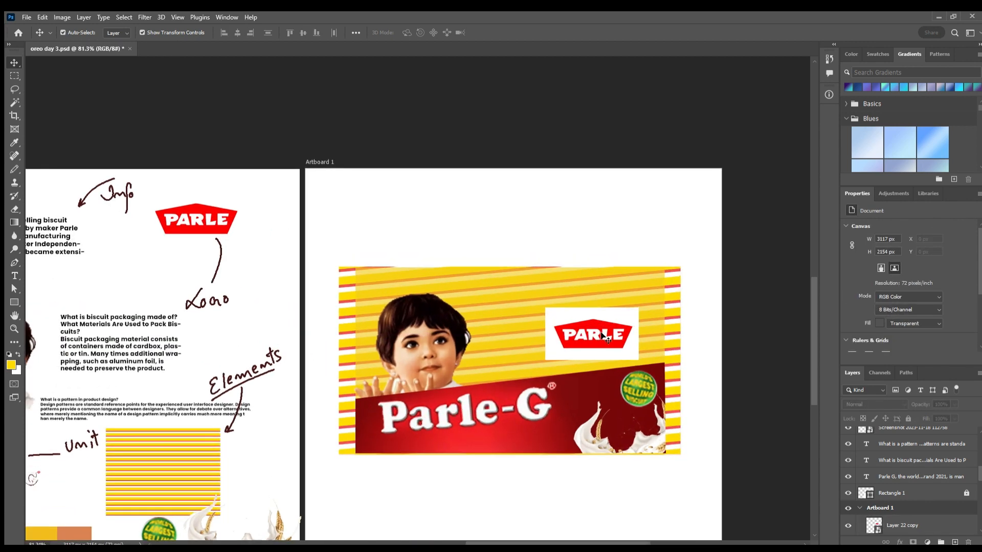
pyautogui.click(605, 337)
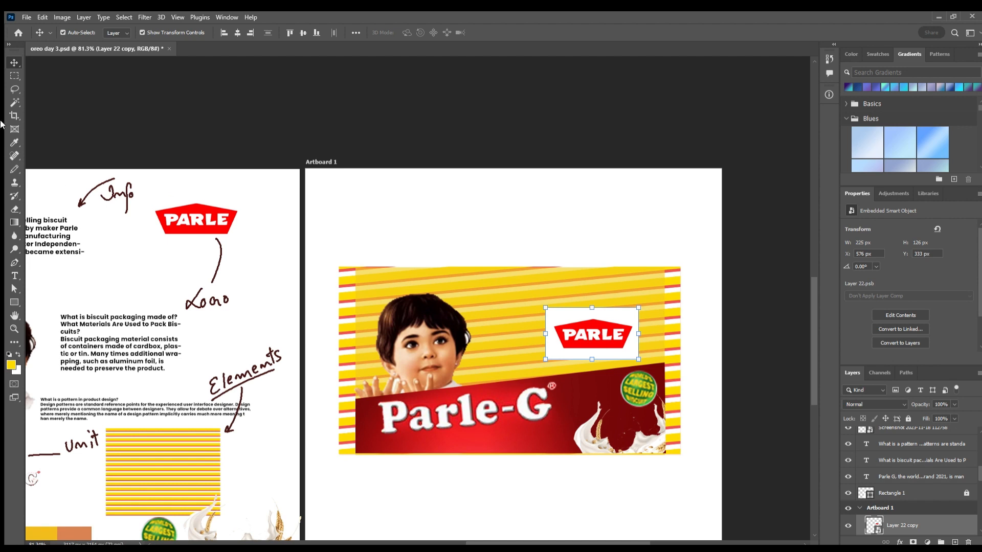
pyautogui.click(15, 262)
pyautogui.click(554, 307)
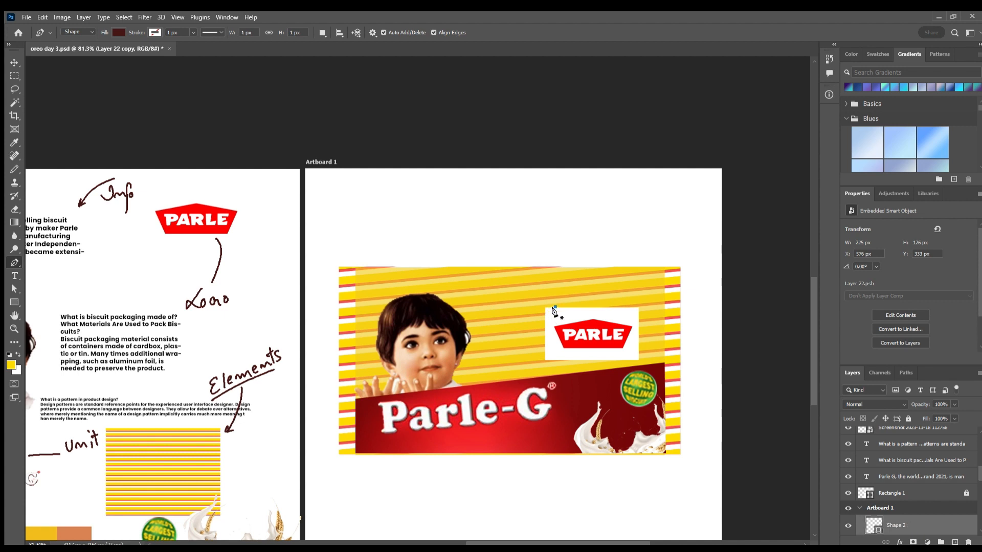
pyautogui.click(545, 359)
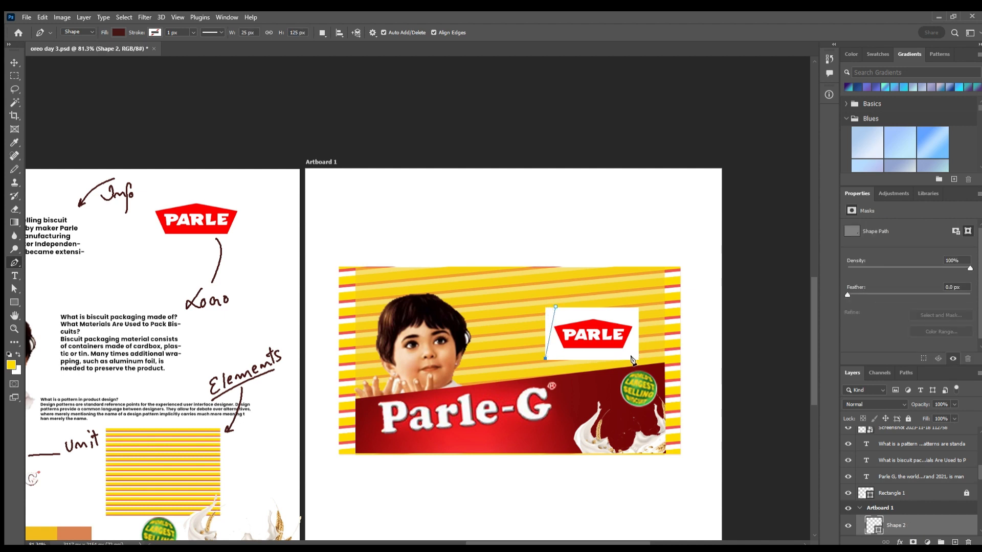
pyautogui.hotkey('ctrl', 'z')
pyautogui.hotkey('ctrl', 'z')
# Set the Pen tool to Path mode, trace a slanted parallelogram around the PARLE logo copy and convert it to a selection
pyautogui.click(84, 32)
pyautogui.click(84, 41)
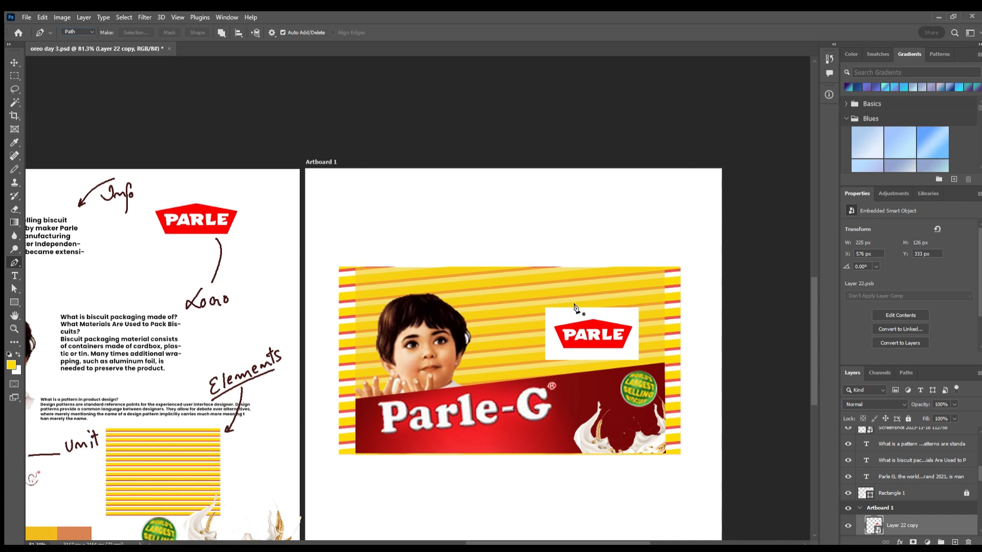
pyautogui.click(553, 307)
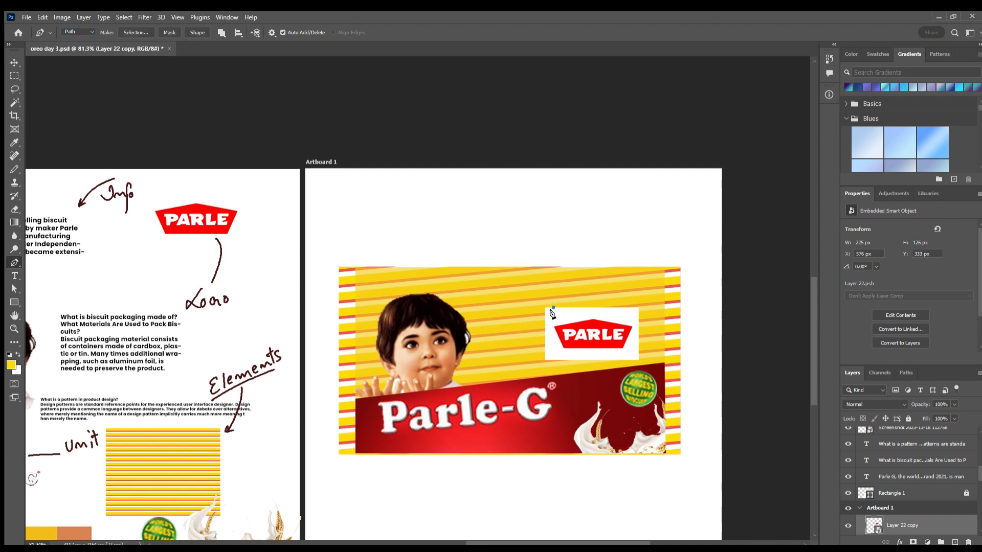
pyautogui.click(545, 359)
pyautogui.click(621, 360)
pyautogui.click(639, 307)
pyautogui.click(554, 307)
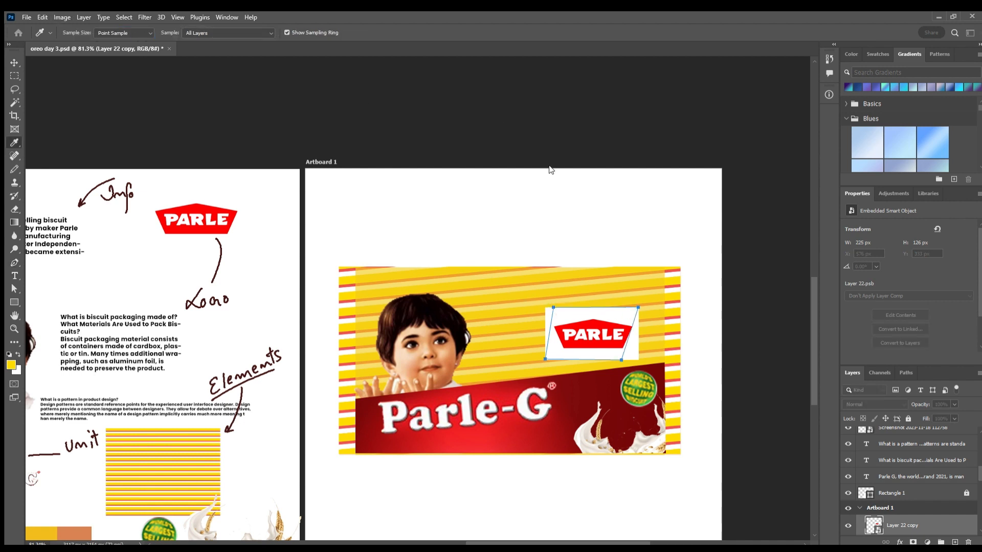
pyautogui.hotkey('ctrl', 'Return')
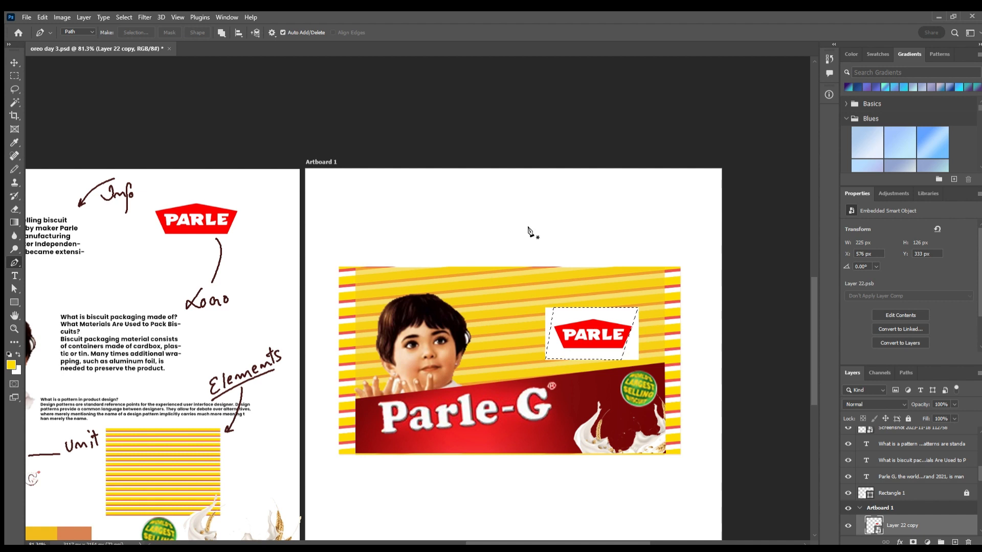
# Copy the slanted selection of the PARLE logo to a new layer, move the cutout aside and delete the original logo copy
pyautogui.hotkey('ctrl', 'j')
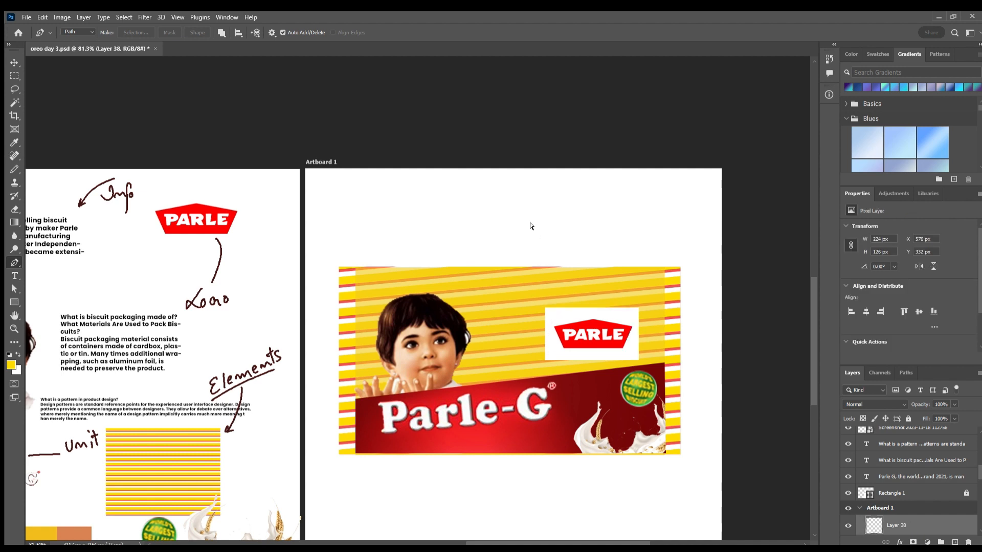
pyautogui.click(14, 61)
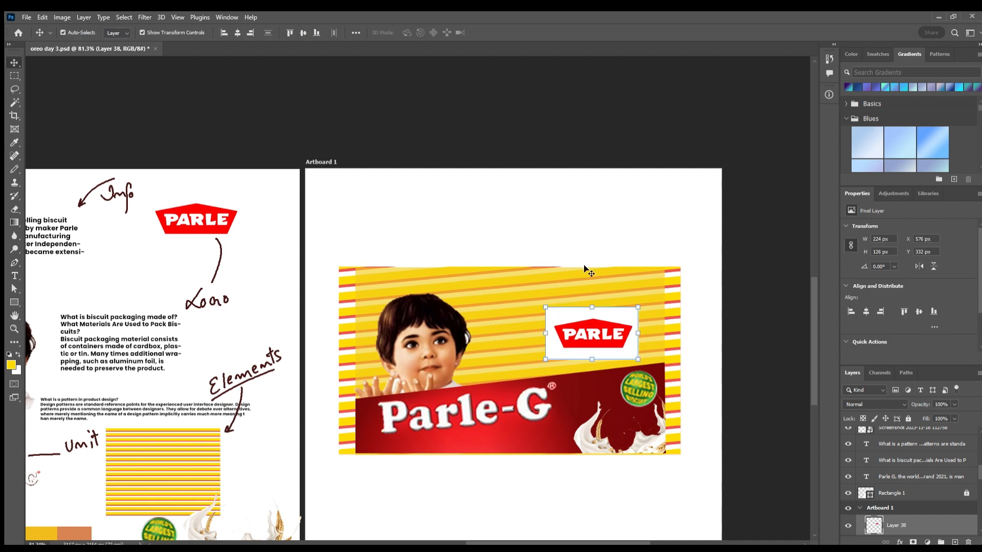
pyautogui.click(548, 315)
pyautogui.moveTo(549, 316); pyautogui.dragTo(492, 297)
pyautogui.click(605, 332)
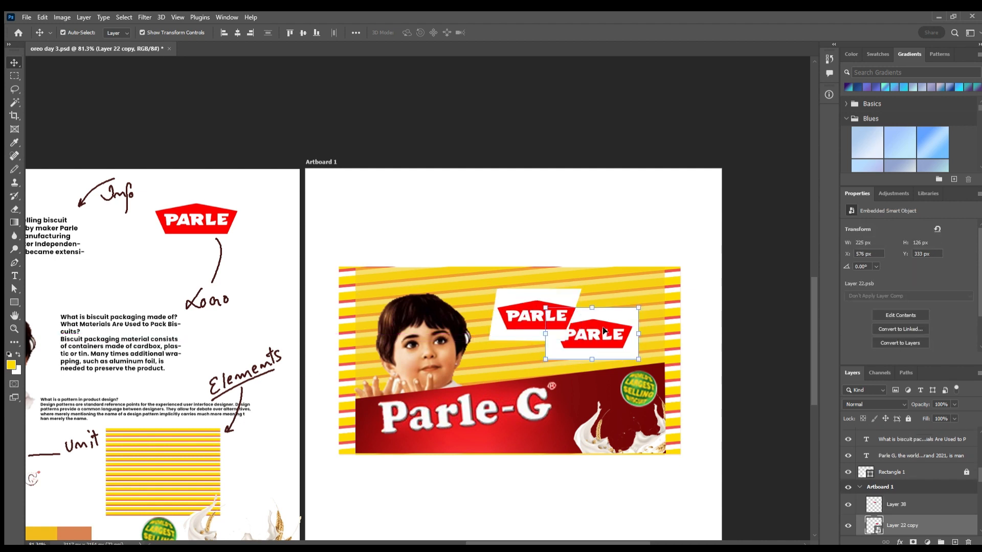
pyautogui.press('Delete')
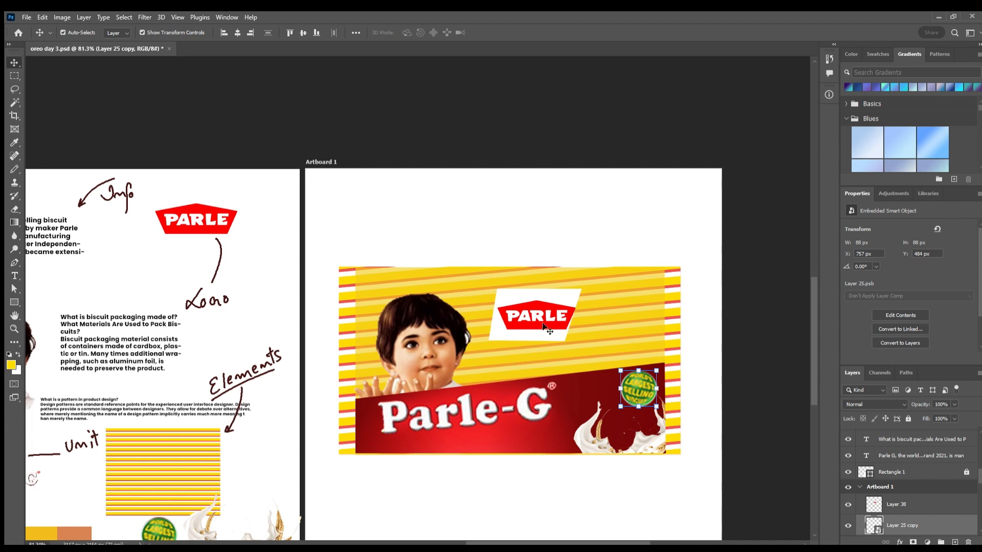
# Try moving the slanted PARLE cutout to X 556 px, Y 314 px and scaling it to about 62%, and undo these changes
pyautogui.moveTo(545, 315); pyautogui.dragTo(595, 326)
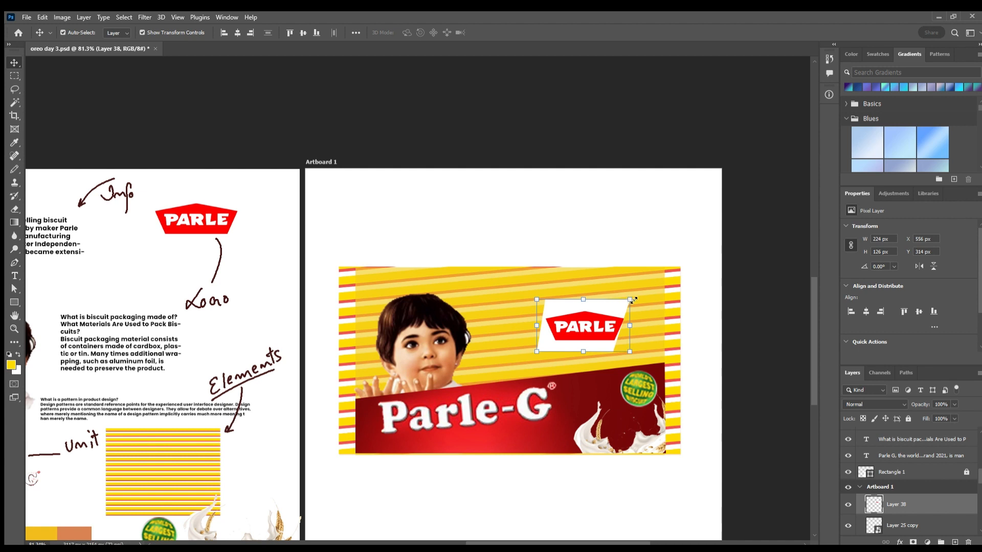
pyautogui.moveTo(633, 301); pyautogui.dragTo(617, 315)
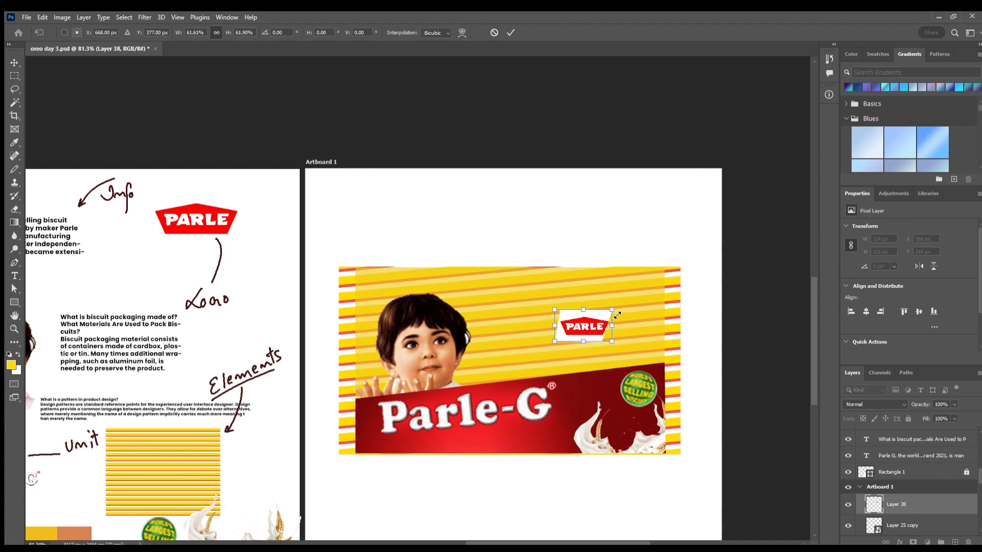
pyautogui.hotkey('ctrl', 'z')
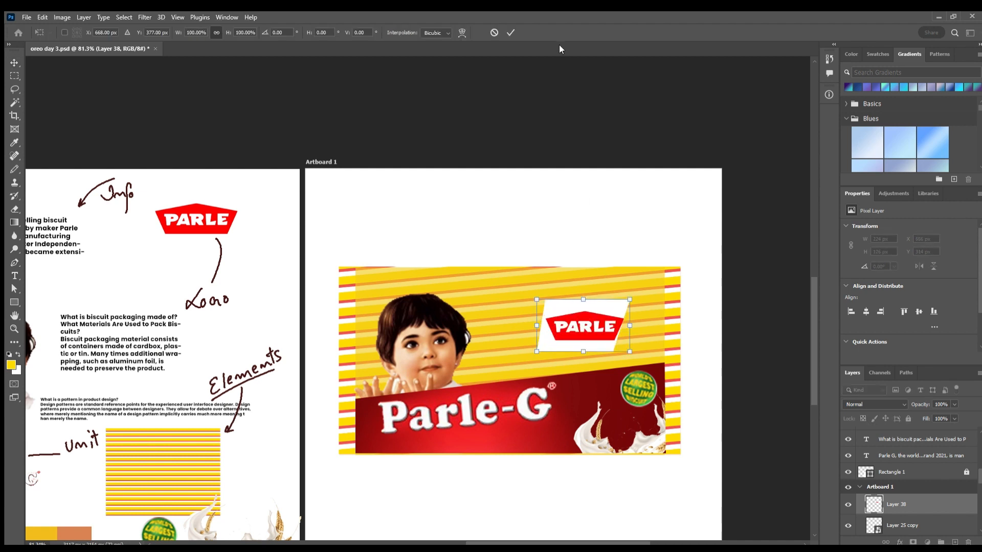
pyautogui.click(490, 32)
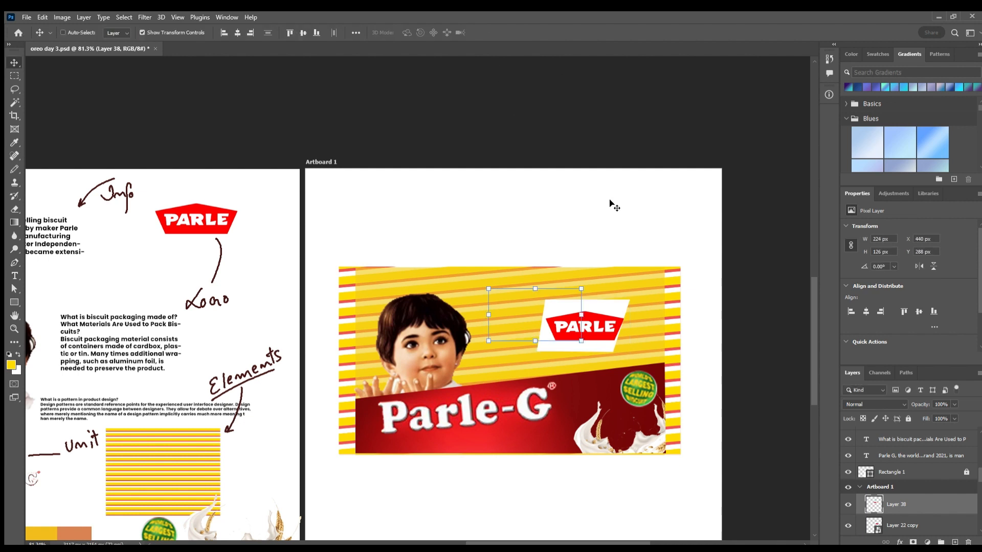
pyautogui.hotkey('ctrl', 'z')
pyautogui.hotkey('ctrl', 'z')
# Move the slanted PARLE cutout to X 500 px, Y 305 px and delete it, leaving the rectangular logo copy
pyautogui.moveTo(553, 316); pyautogui.dragTo(579, 323)
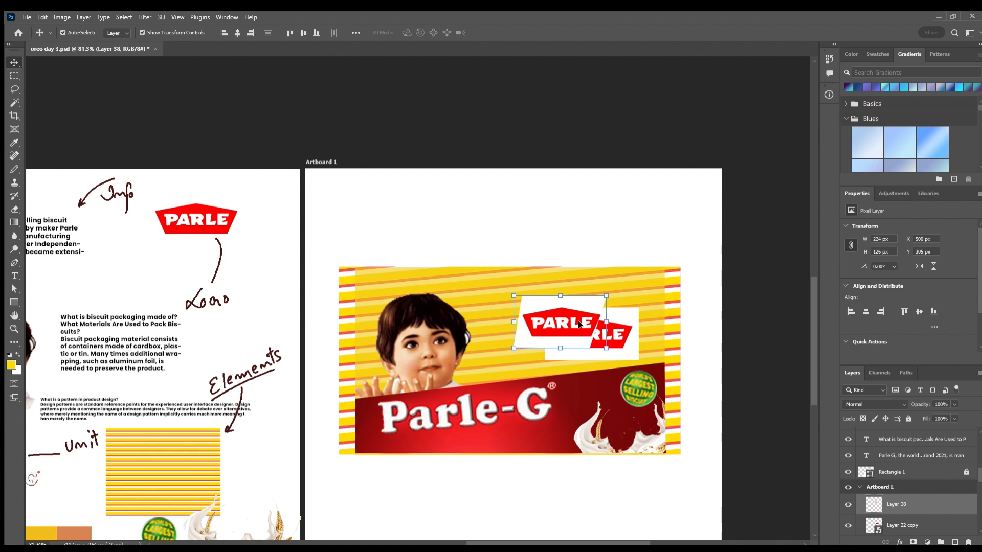
pyautogui.press('z')
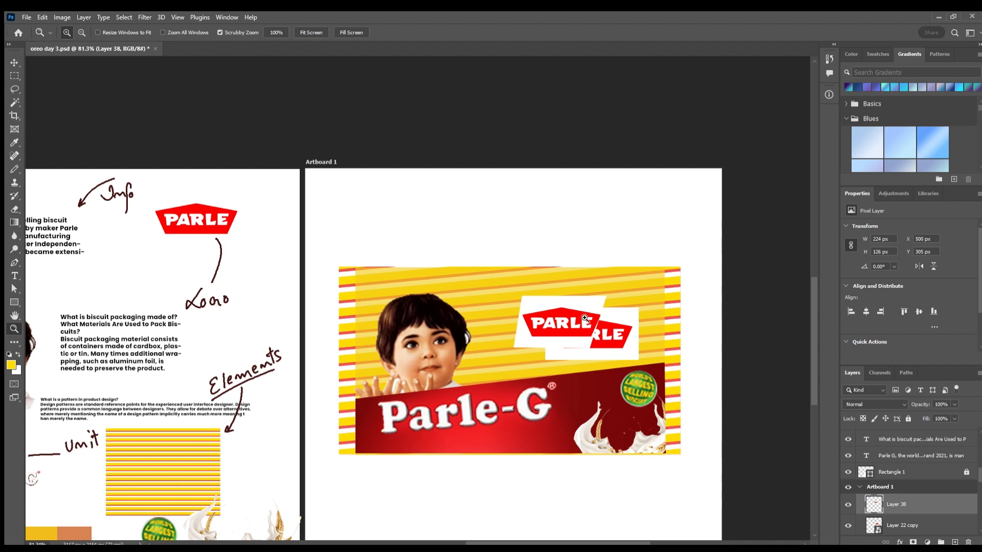
pyautogui.click(584, 317)
pyautogui.click(15, 63)
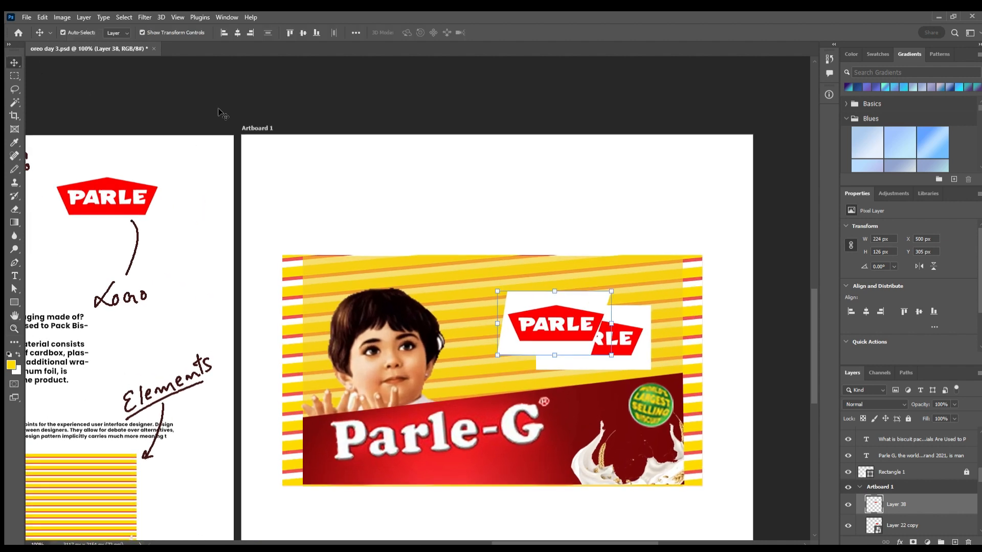
pyautogui.press('Delete')
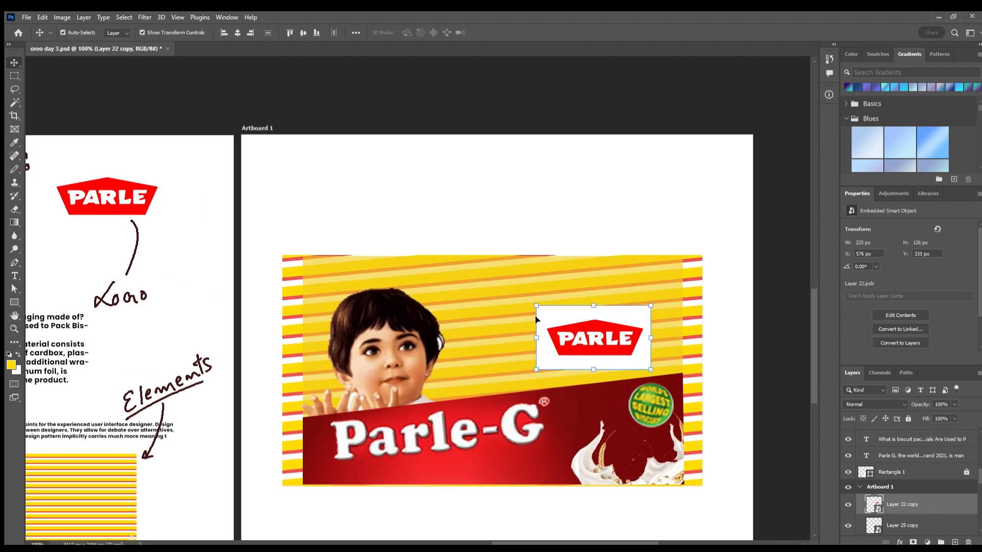
# Scale the child's picture on the pack to 243.04% and move its centre to about X 318 px, Y 421 px
pyautogui.click(404, 340)
pyautogui.hotkey('ctrl', '0')
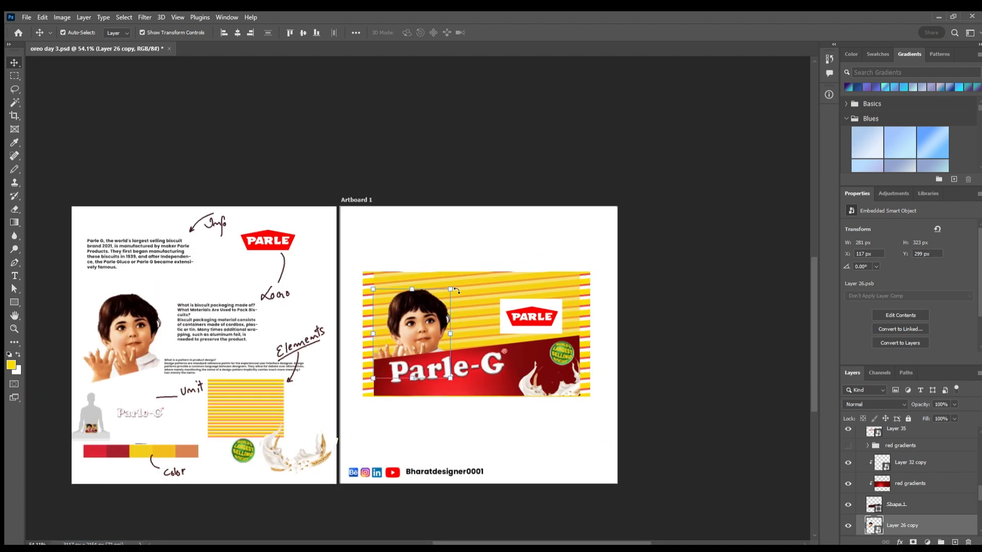
pyautogui.moveTo(451, 288)
pyautogui.mouseDown()
pyautogui.moveTo(478, 272)
pyautogui.moveTo(444, 305)
pyautogui.mouseUp()
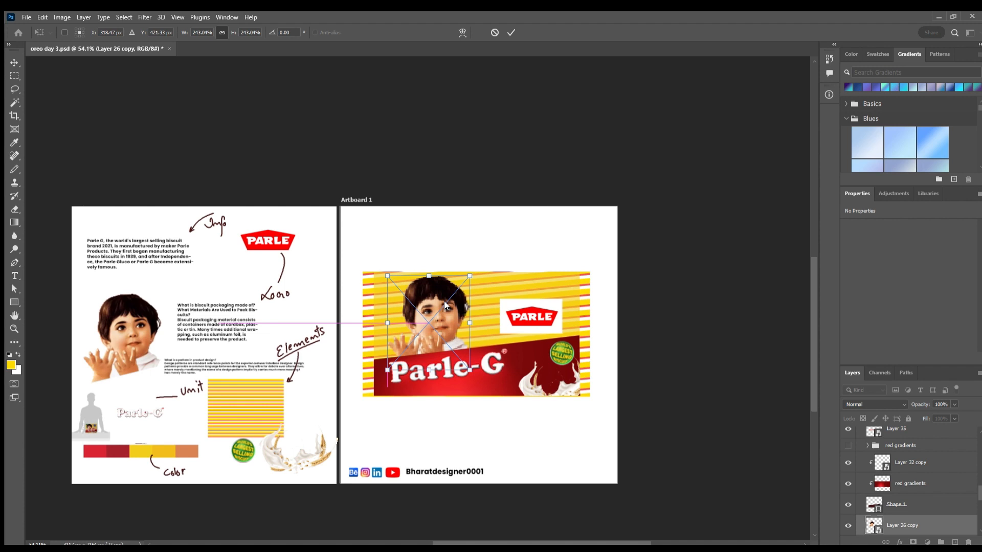
pyautogui.click(510, 32)
pyautogui.click(542, 234)
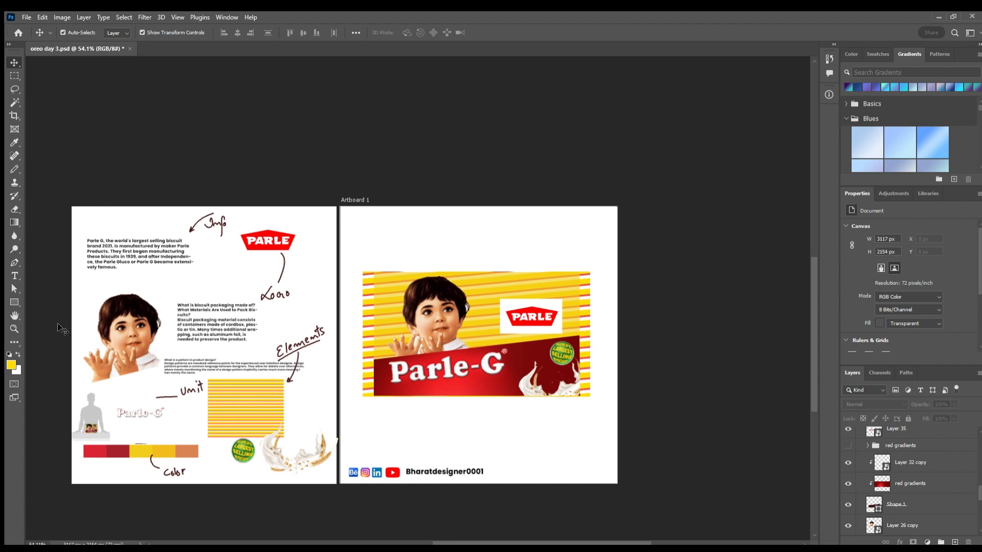
# Add the yellow 16 pt Poppins Bold text "Original Glucose Buscuits" in the white area above the pack
pyautogui.click(15, 276)
pyautogui.click(450, 230)
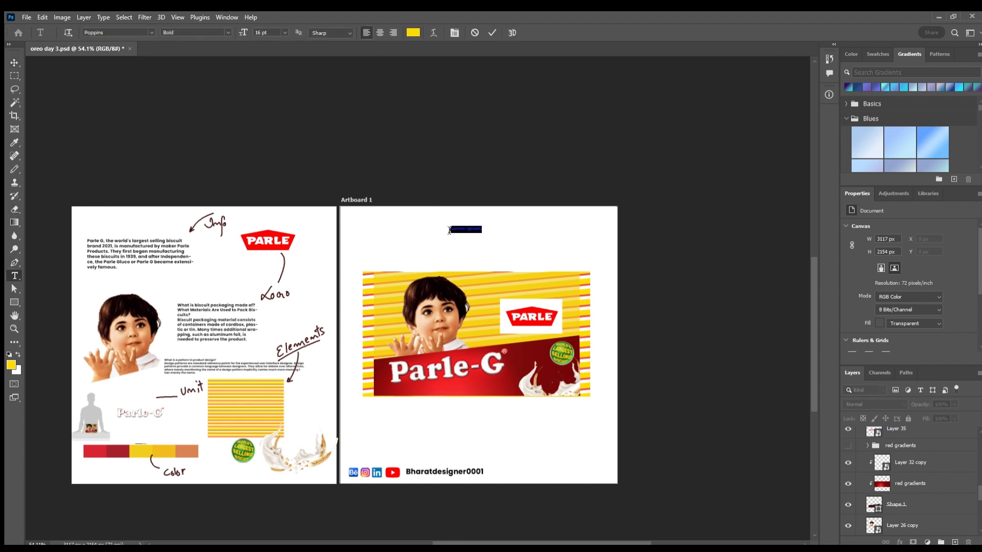
pyautogui.press('BackSpace')
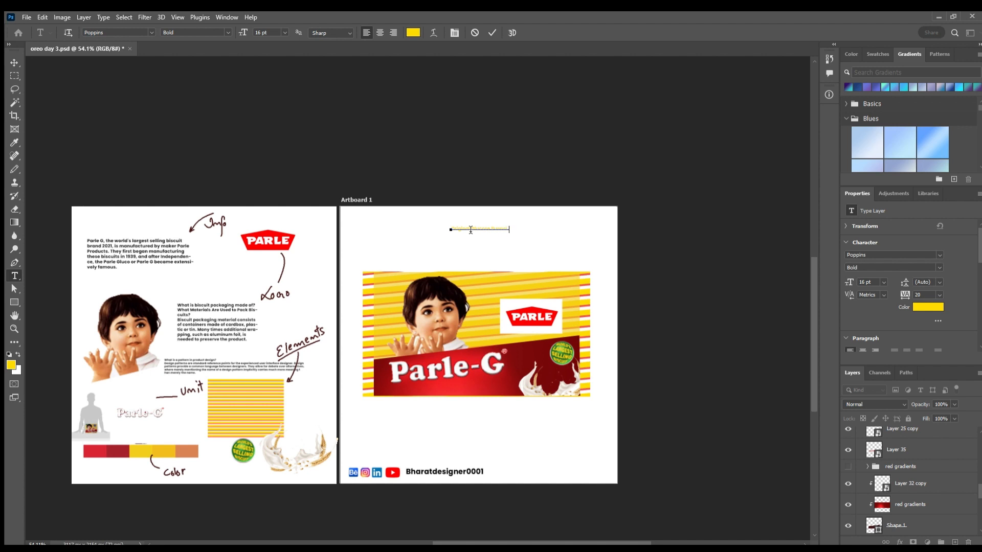
pyautogui.click(14, 62)
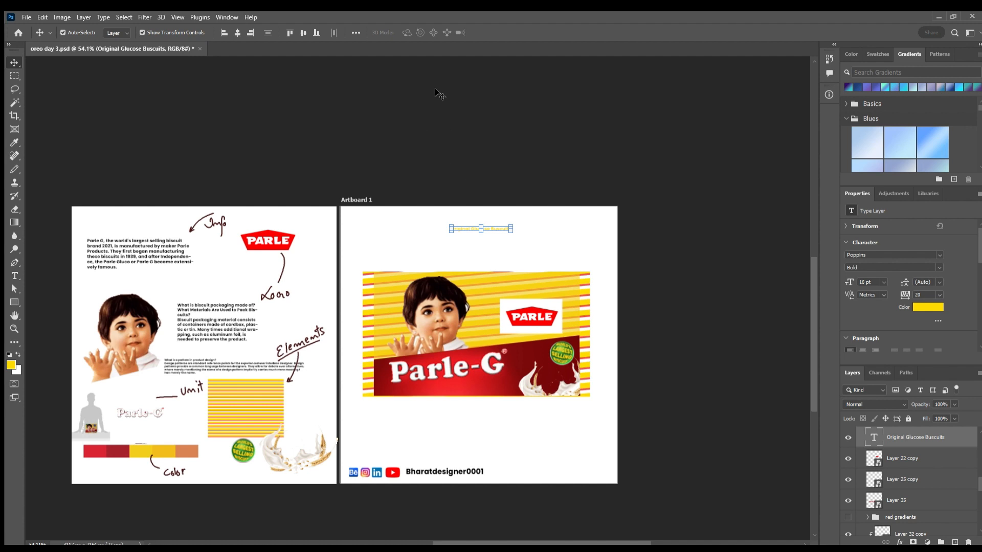
# Move the "Original Glucose Buscuits" text below the Parle-G wordmark and rotate it to about -7.38°
pyautogui.click(188, 131)
pyautogui.moveTo(486, 226); pyautogui.dragTo(501, 389)
pyautogui.click(484, 390)
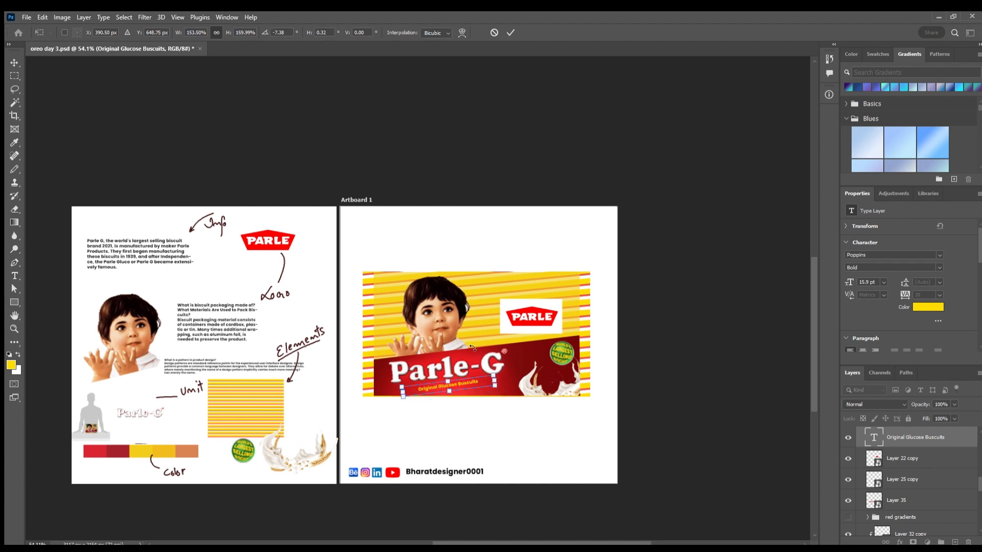
pyautogui.click(509, 32)
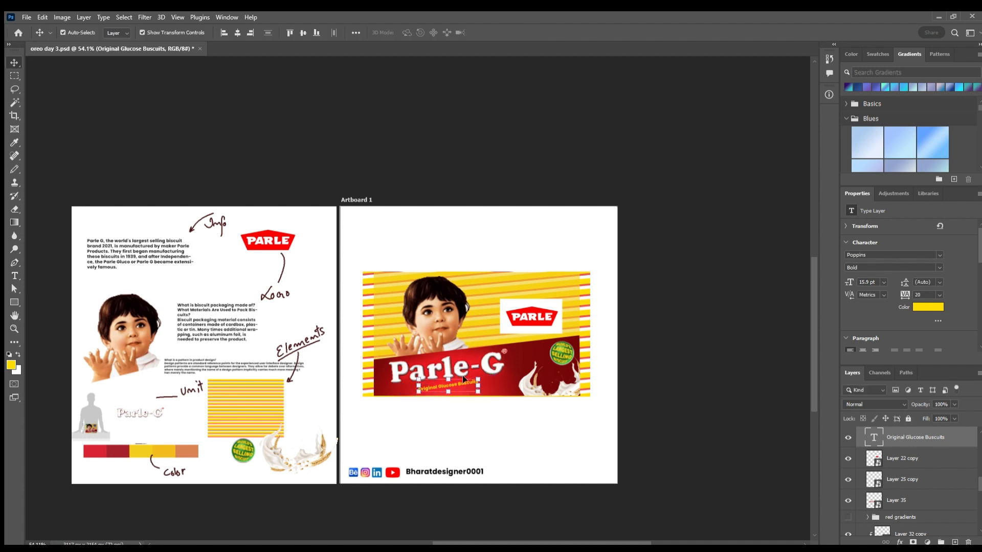
# Set the font size of the "Original Glucose Buscuits" tagline to 22 pt
pyautogui.tripleClick(462, 380)
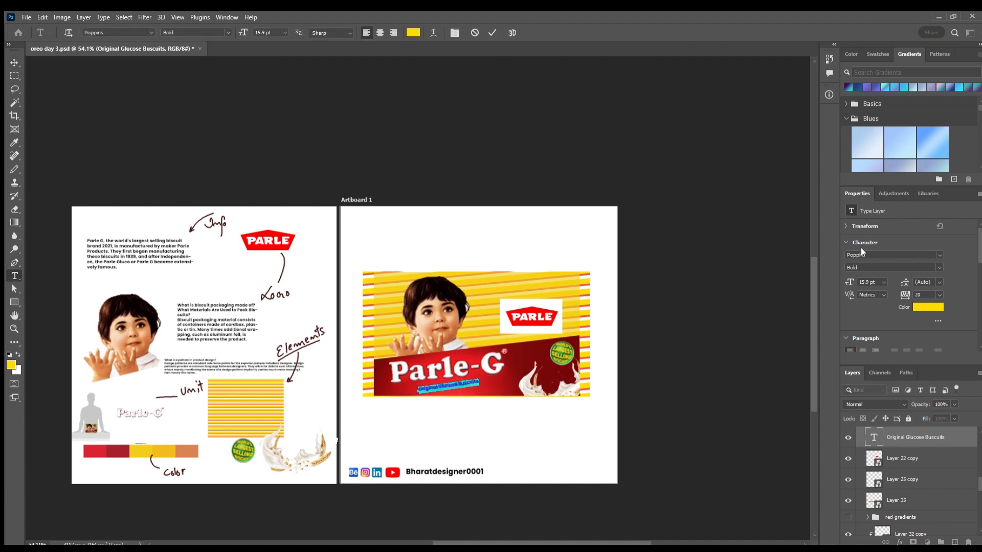
pyautogui.click(879, 284)
pyautogui.scroll(7, 879, 285)
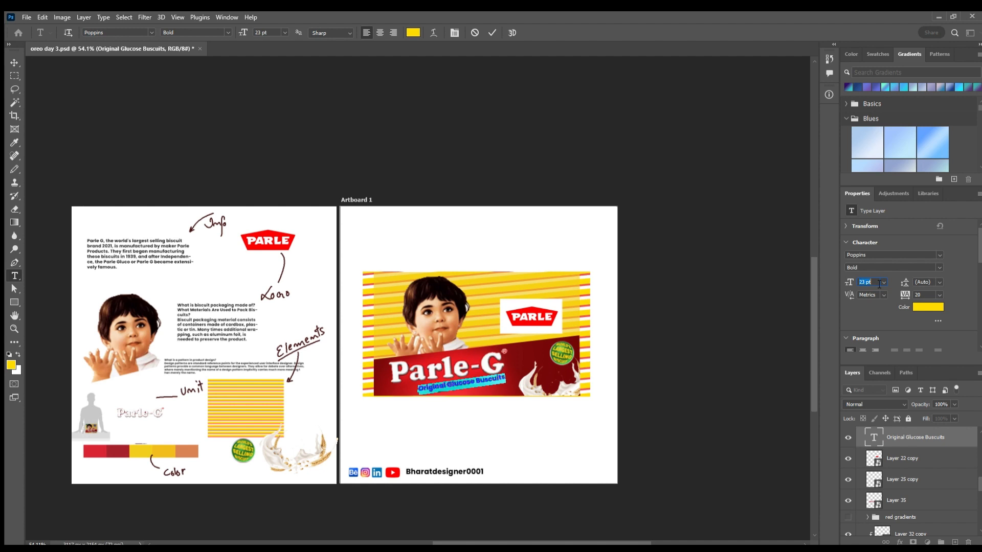
pyautogui.click(491, 32)
pyautogui.press('v')
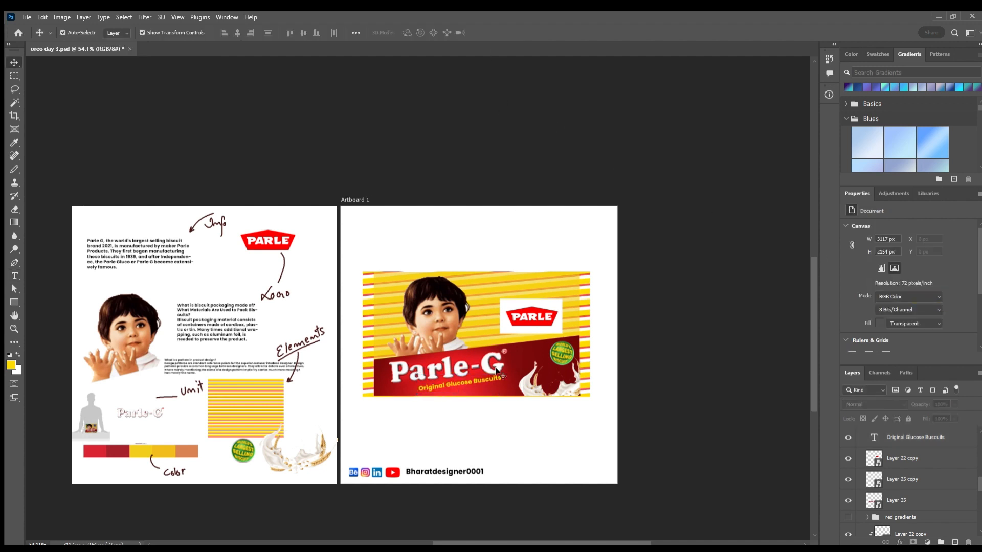
# Shift the tagline so it sits under the middle of the Parle-G wordmark and fine-tune its shape with Free Transform
pyautogui.moveTo(465, 381); pyautogui.dragTo(452, 378)
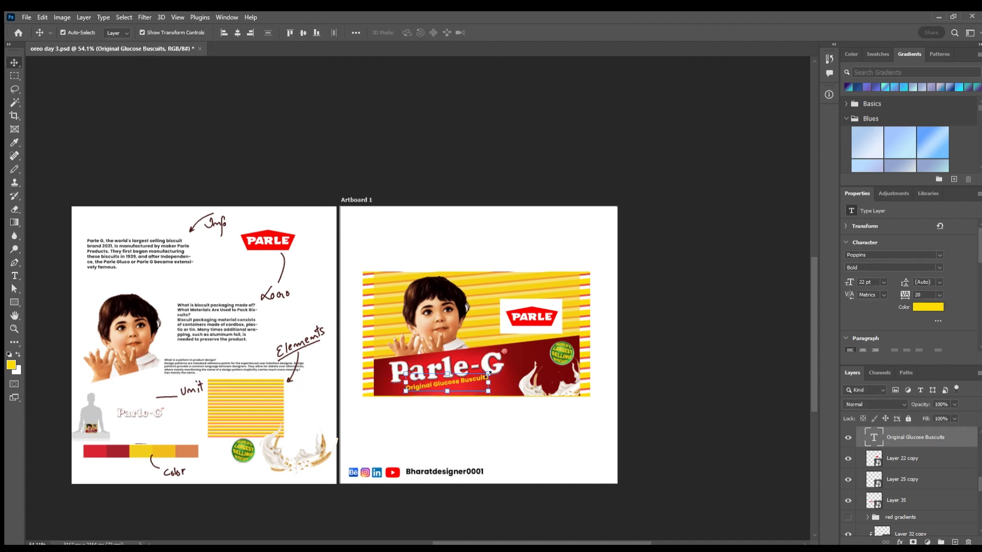
pyautogui.hotkey('ctrl', 't')
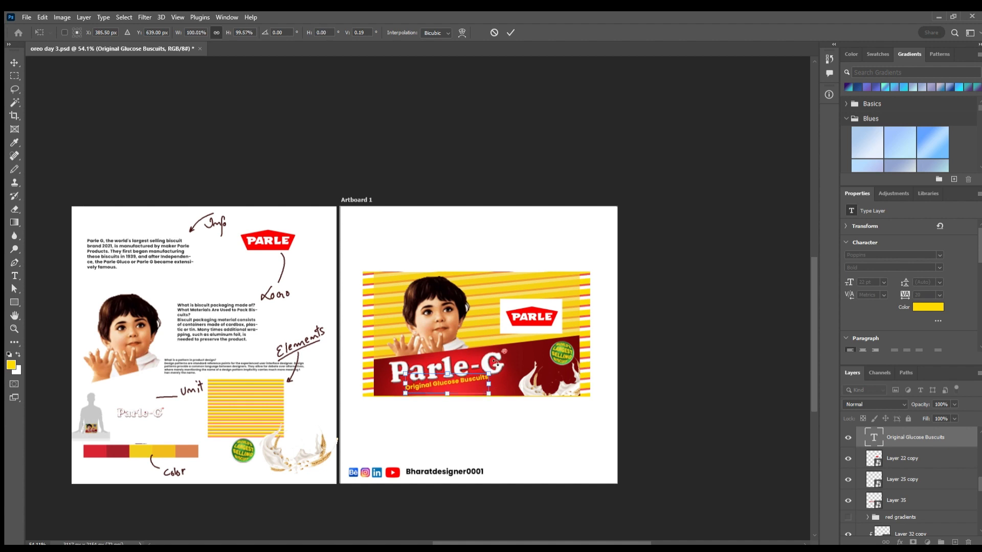
pyautogui.click(510, 33)
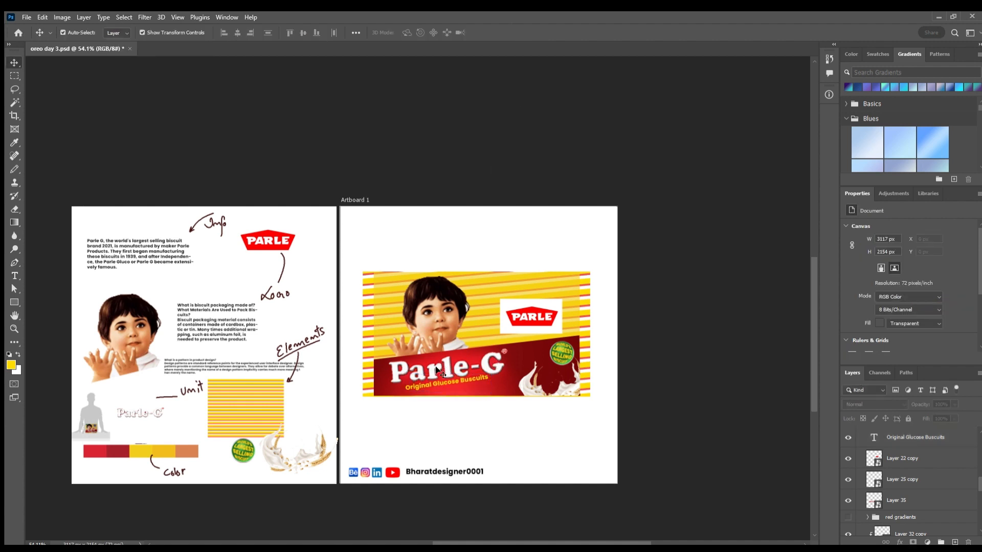
pyautogui.moveTo(443, 384); pyautogui.dragTo(441, 382)
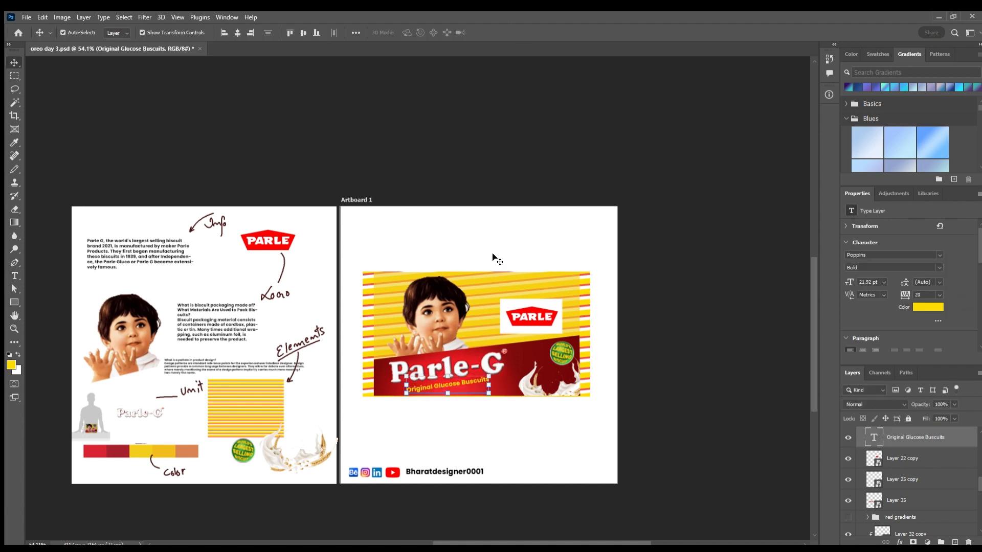
# Hide the yellow inner work copy layer covering the pack's stripes
pyautogui.click(492, 287)
pyautogui.click(848, 525)
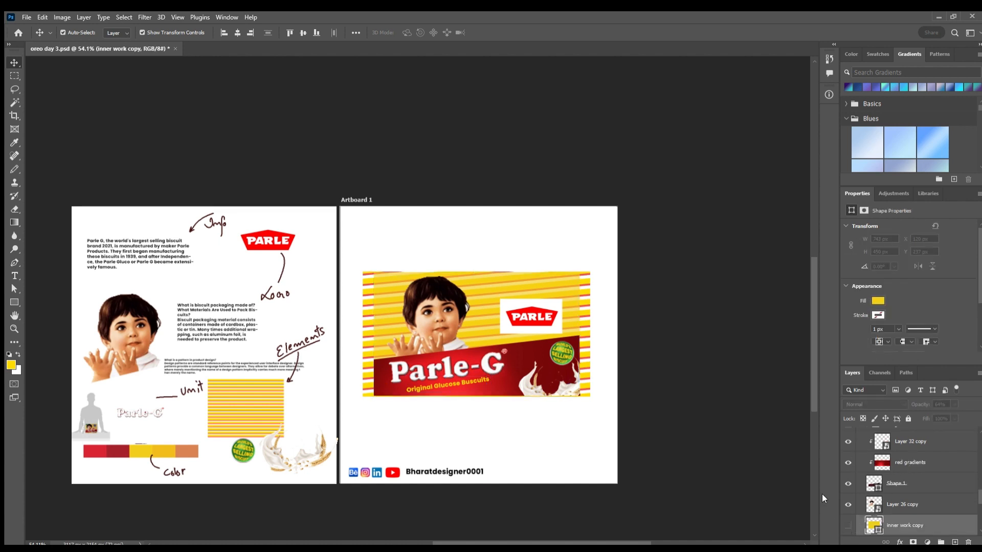
pyautogui.click(680, 286)
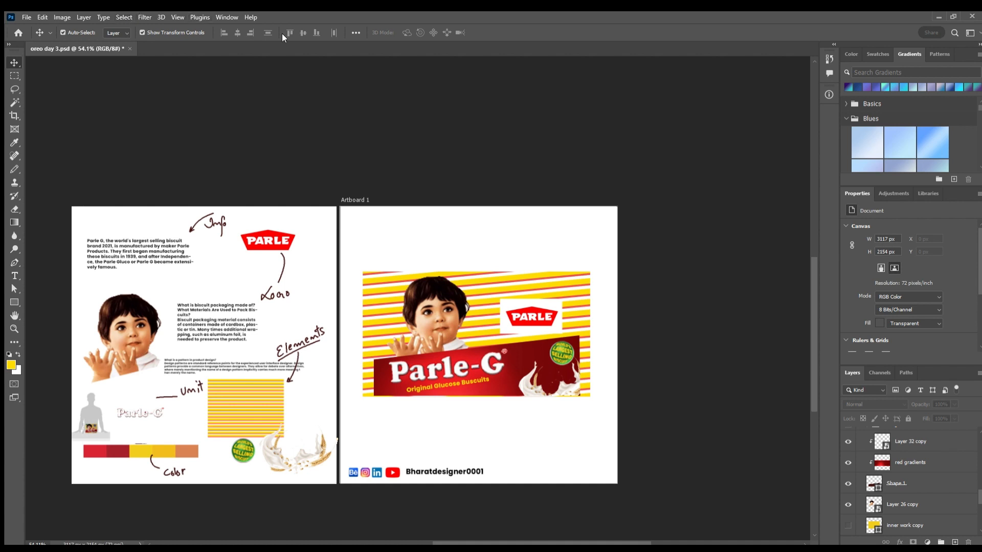
# Nudge the milk splash copy slightly to the left on the red band
pyautogui.click(558, 392)
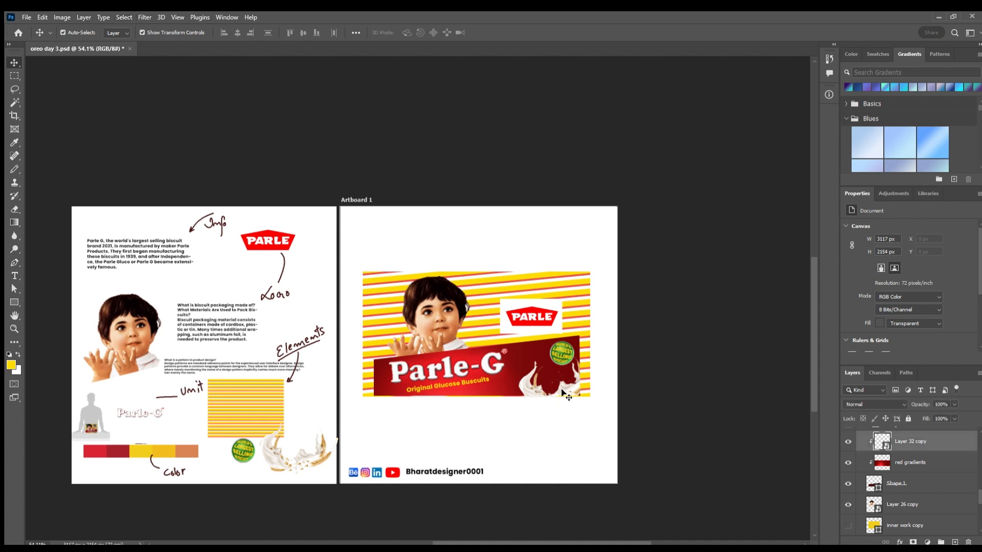
pyautogui.moveTo(559, 392); pyautogui.dragTo(558, 393)
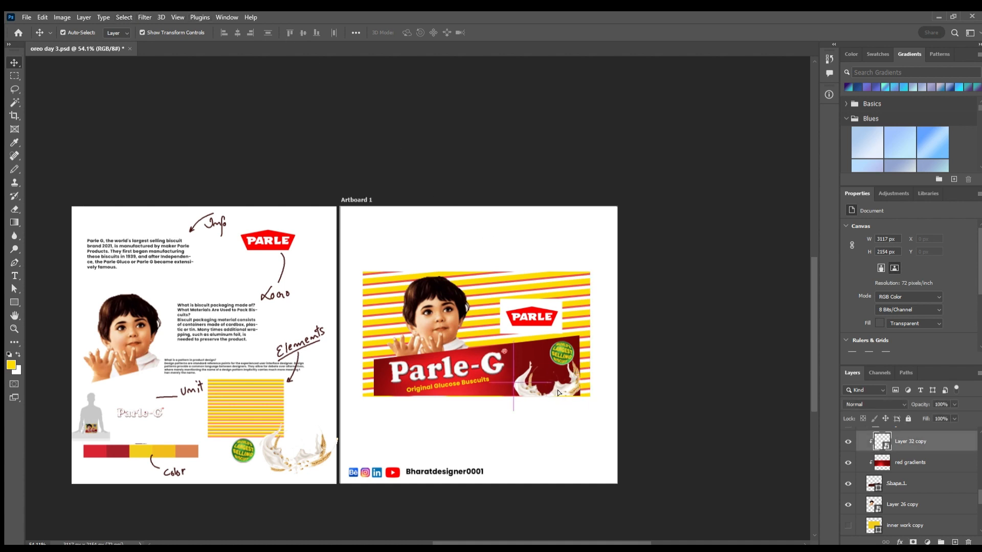
pyautogui.click(682, 346)
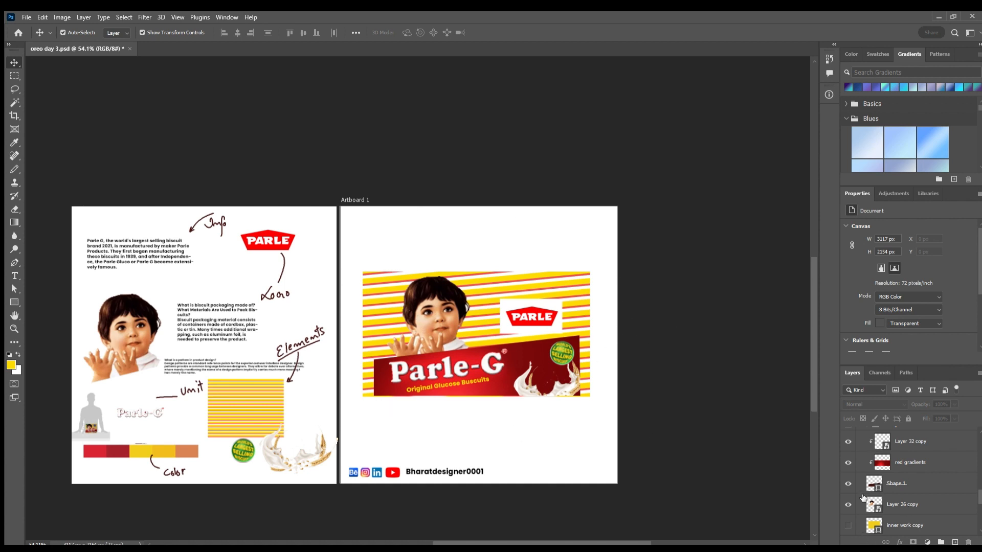
# Bring the finished pack image, Layer 21, to the top of Artboard 1's layer stack so it covers the flat design
pyautogui.scroll(-3, 863, 497)
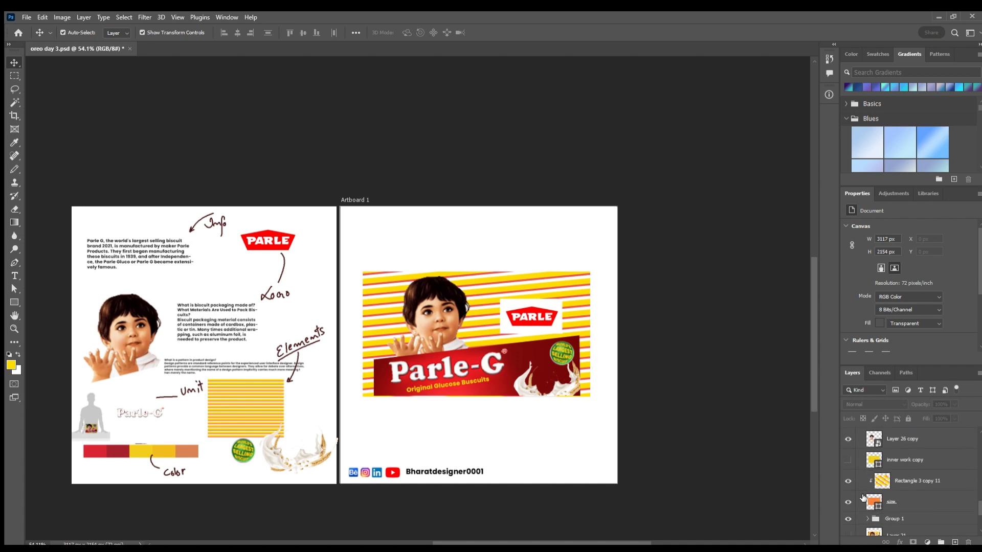
pyautogui.scroll(-2, 863, 497)
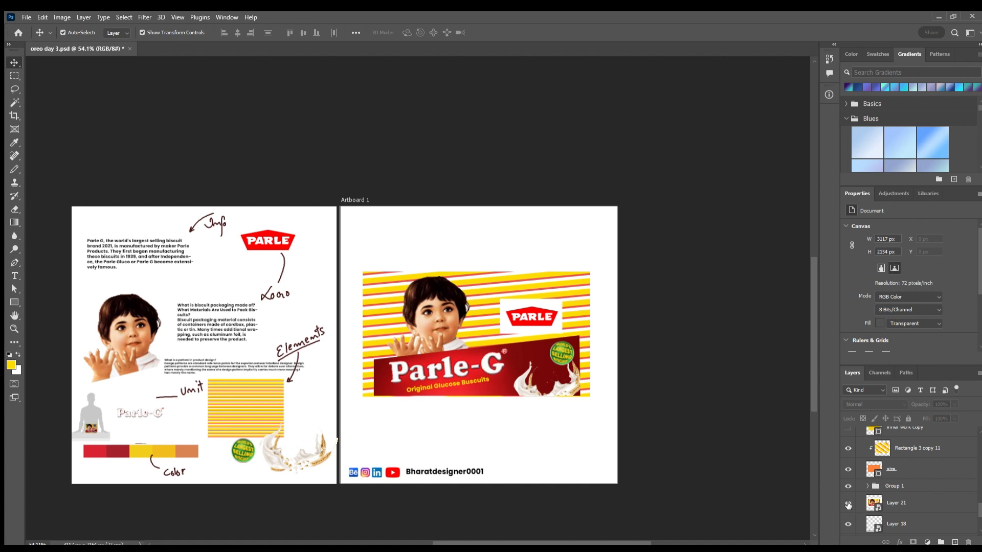
pyautogui.click(848, 505)
pyautogui.click(848, 505)
pyautogui.scroll(3, 907, 449)
pyautogui.scroll(5, 902, 450)
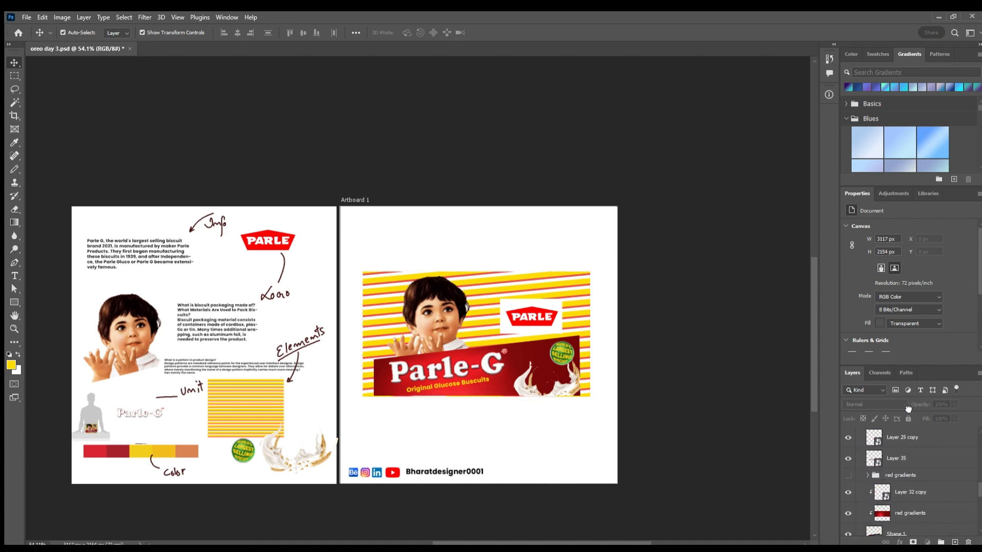
pyautogui.moveTo(897, 462); pyautogui.dragTo(897, 459)
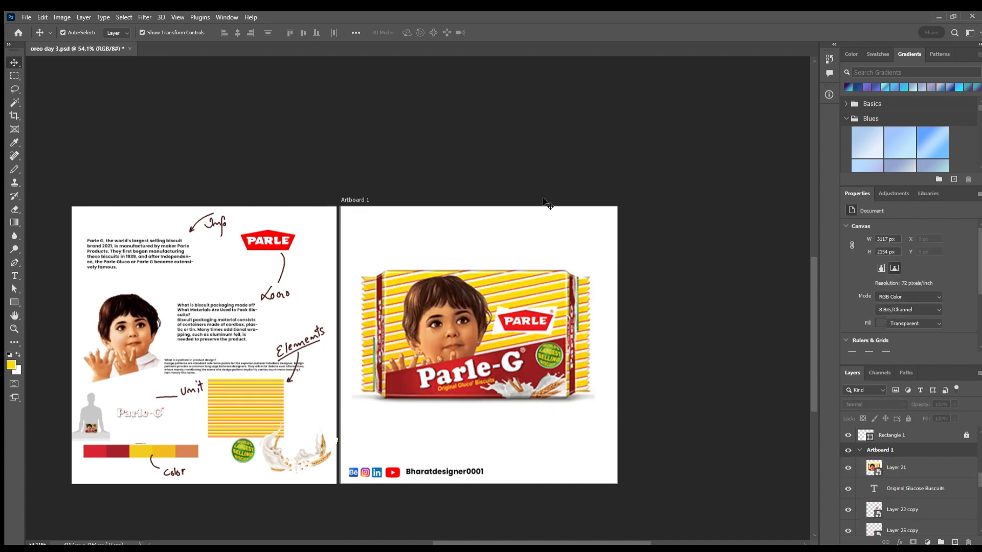
pyautogui.scroll(-1, 904, 500)
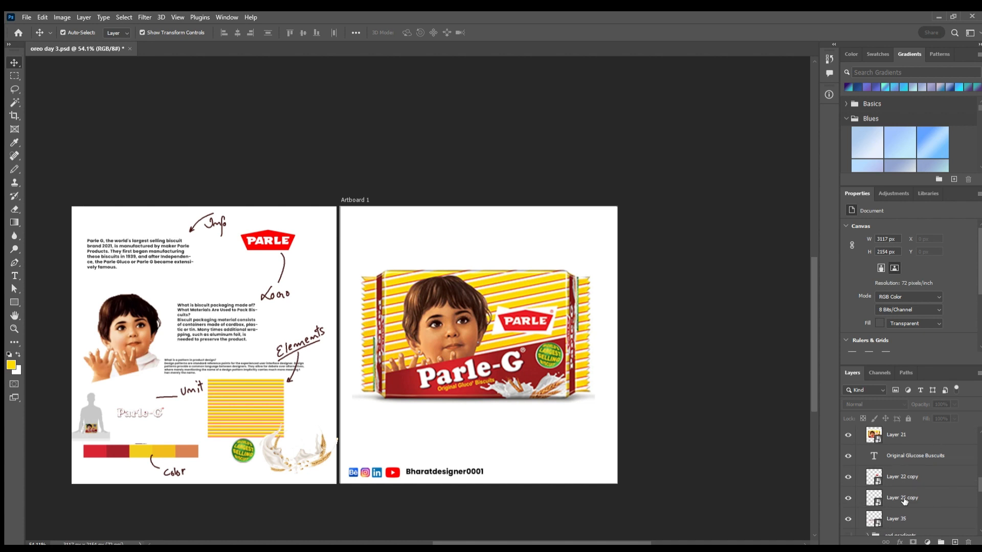
pyautogui.scroll(2, 904, 500)
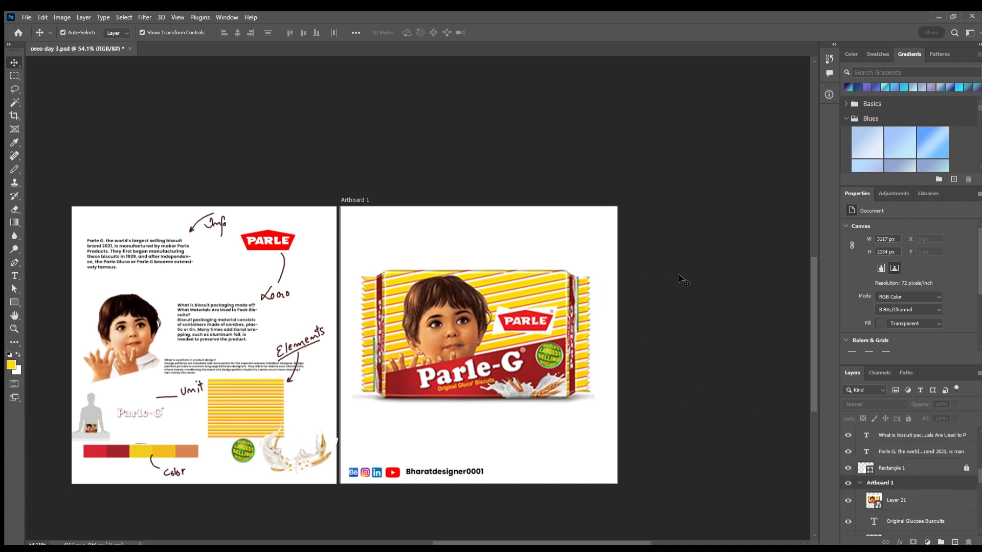